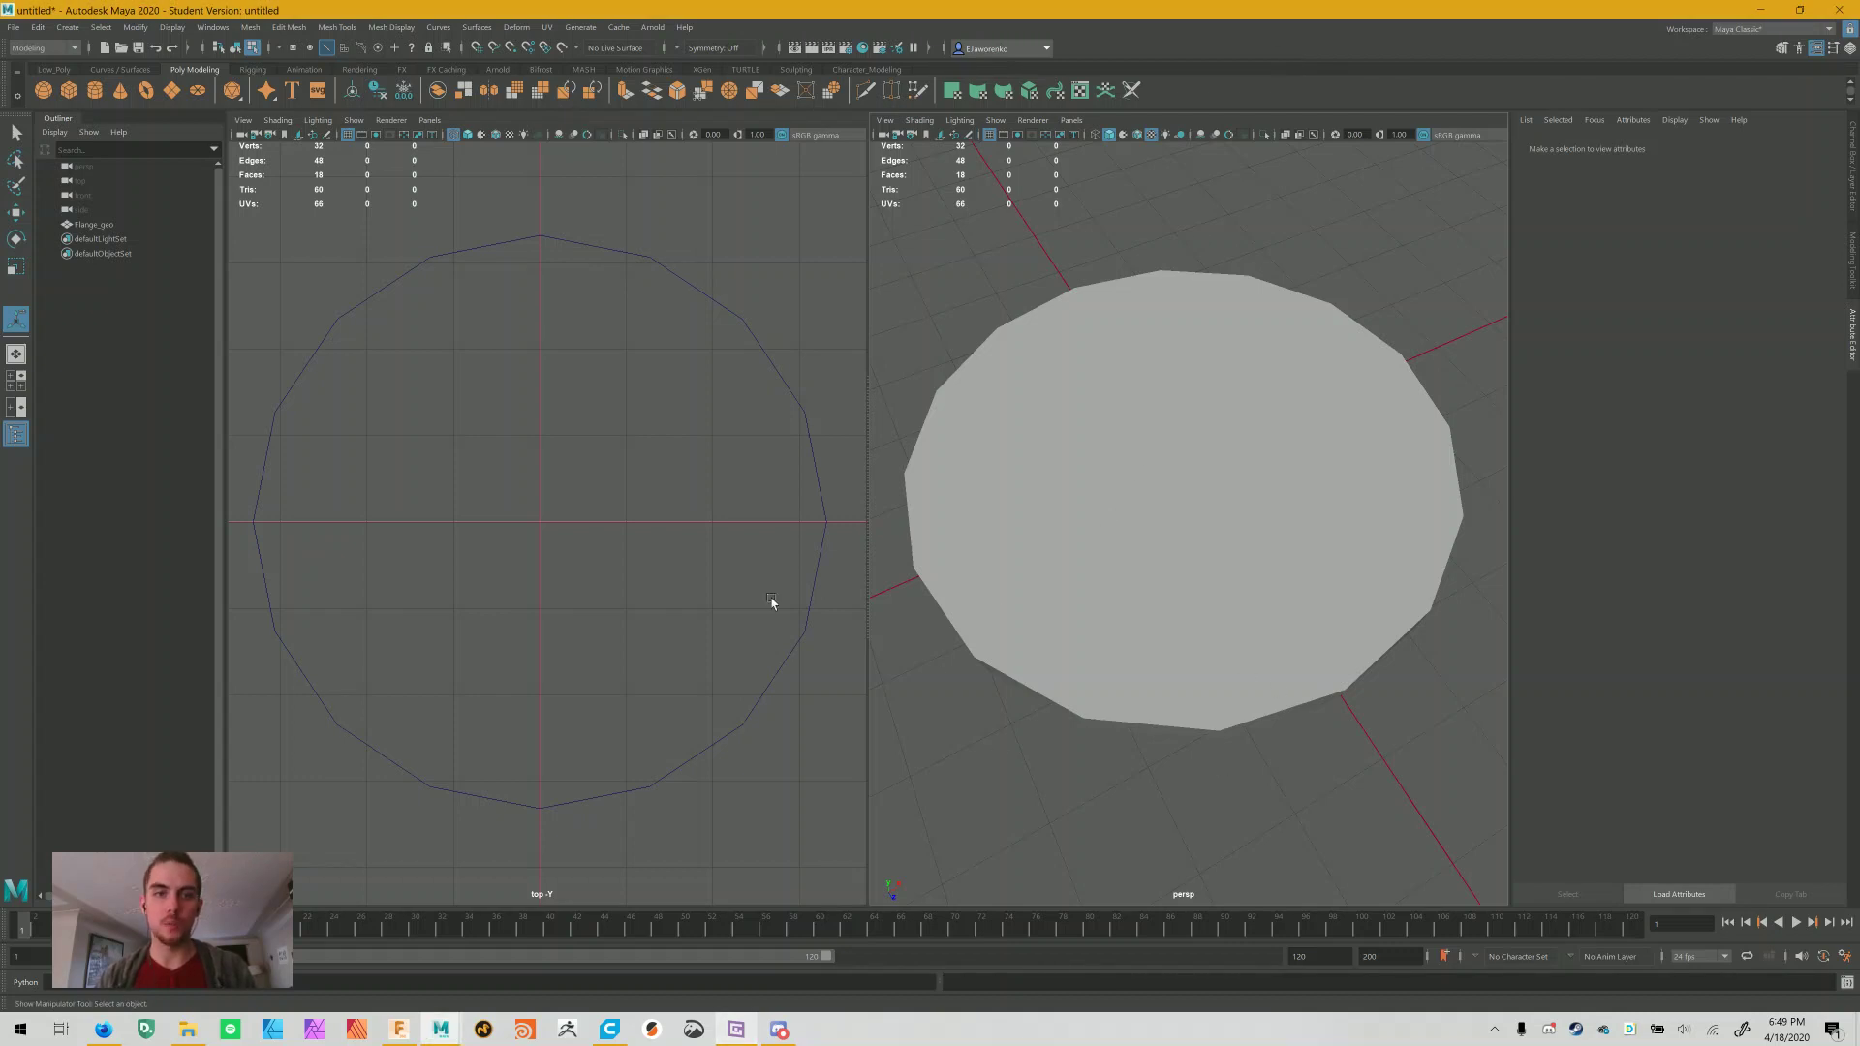
Select Flange_geo's top and bottom caps and show polyCylinder1 (16 subdivisions, radius 1, height 2)
left_click(1224, 560)
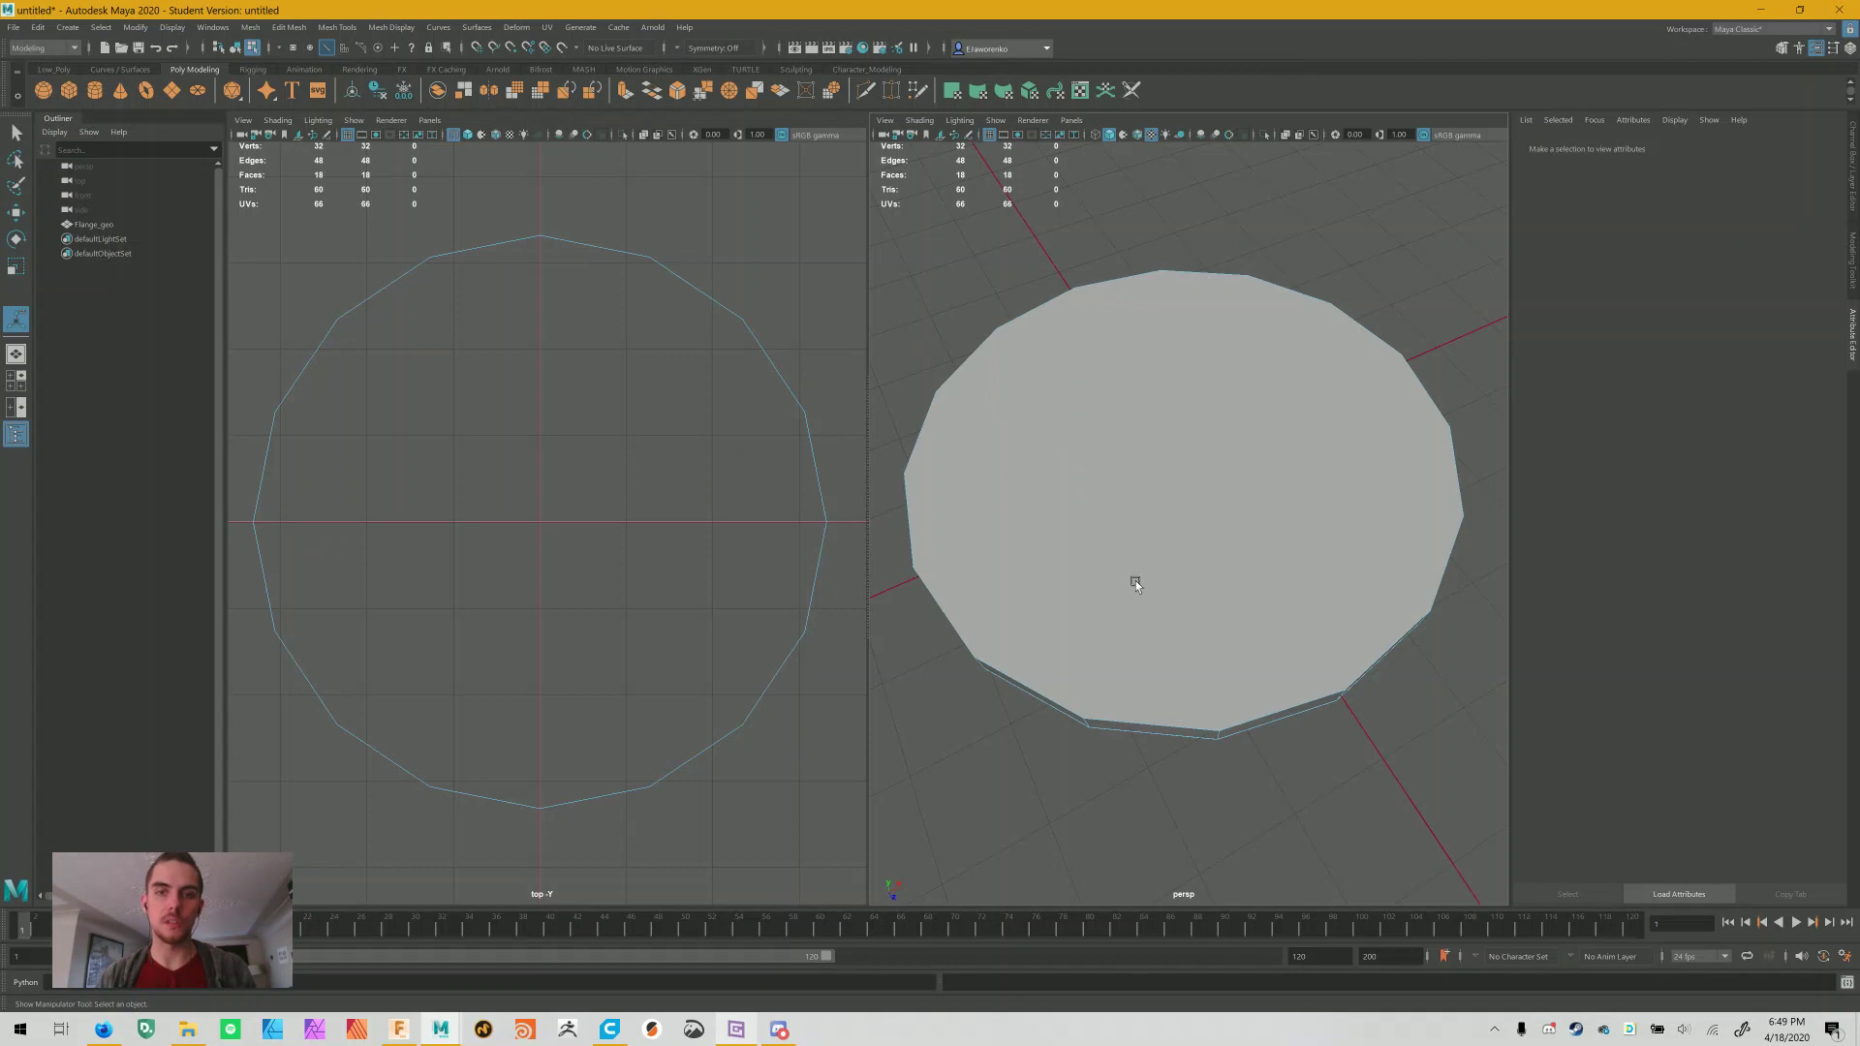
right_click_drag(1202, 517, 1189, 546)
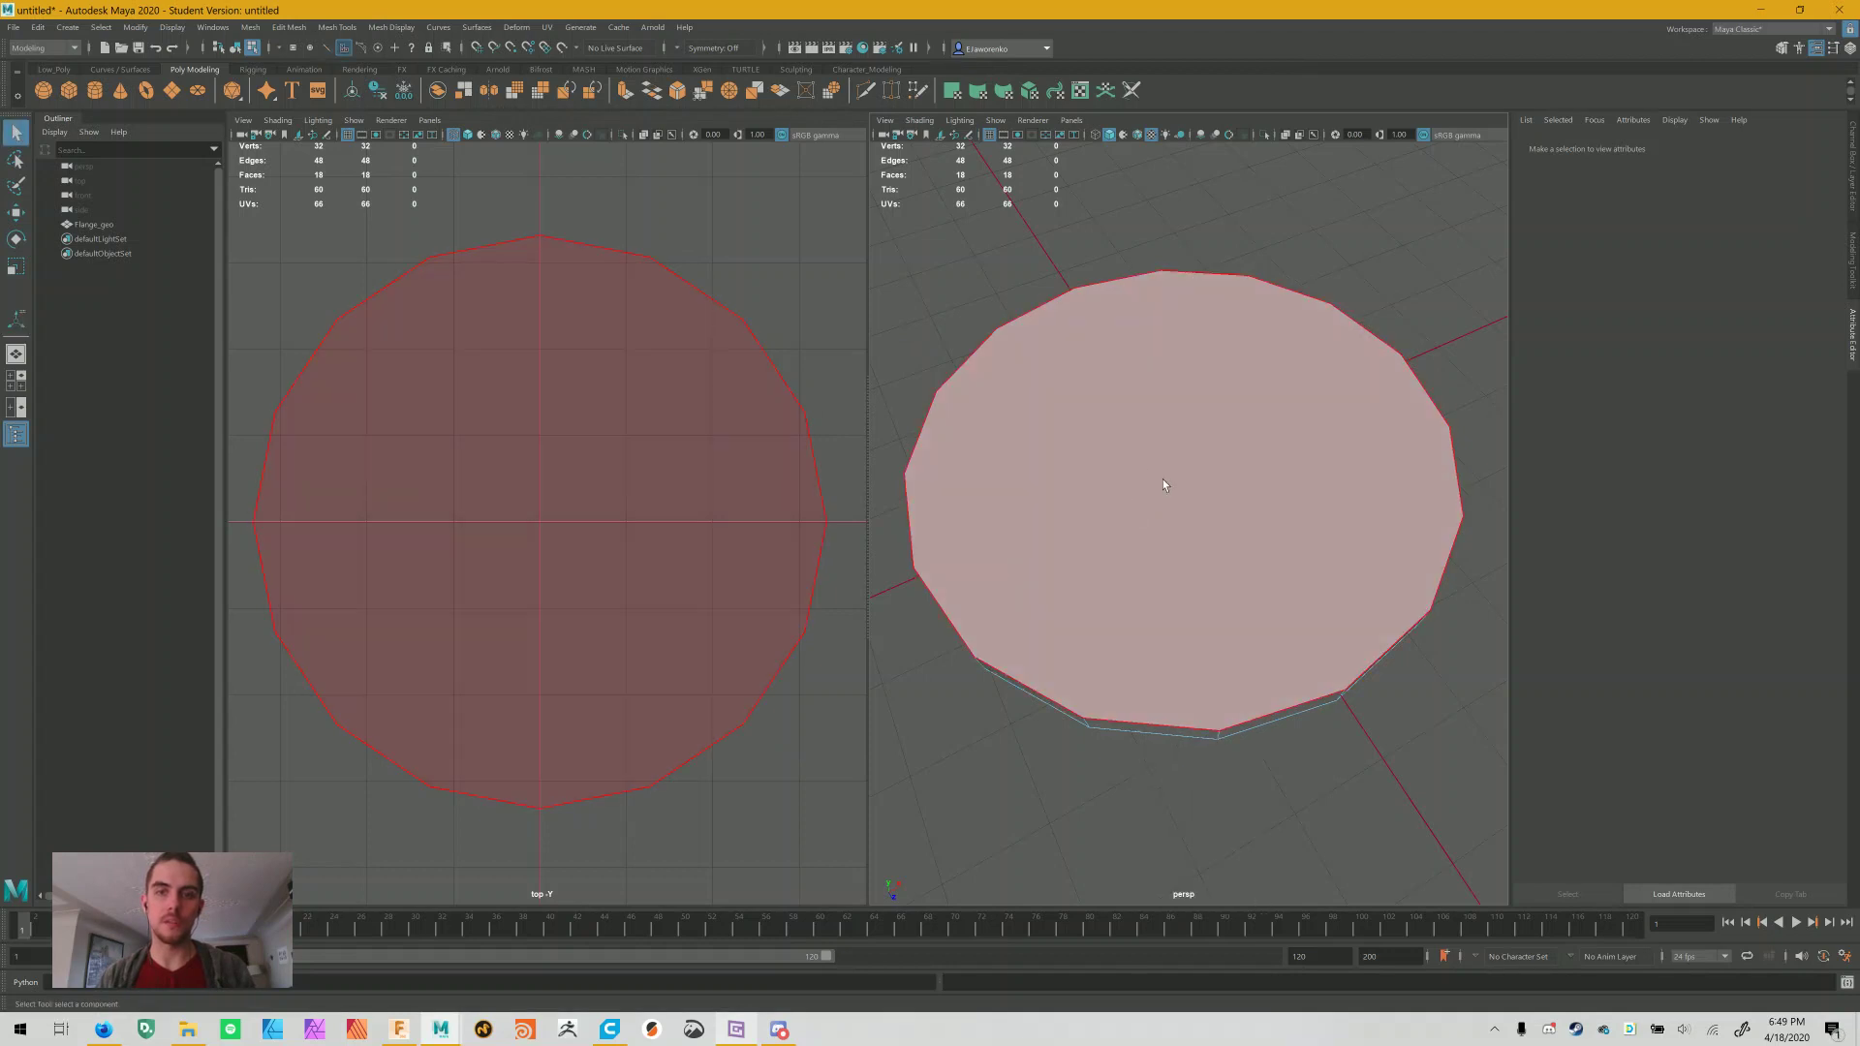
left_click_drag(1156, 526, 1274, 688)
mouse_move(1225, 611)
left_mouse_down("alt")
mouse_move(1233, 564)
mouse_move(1228, 623)
left_mouse_up("alt")
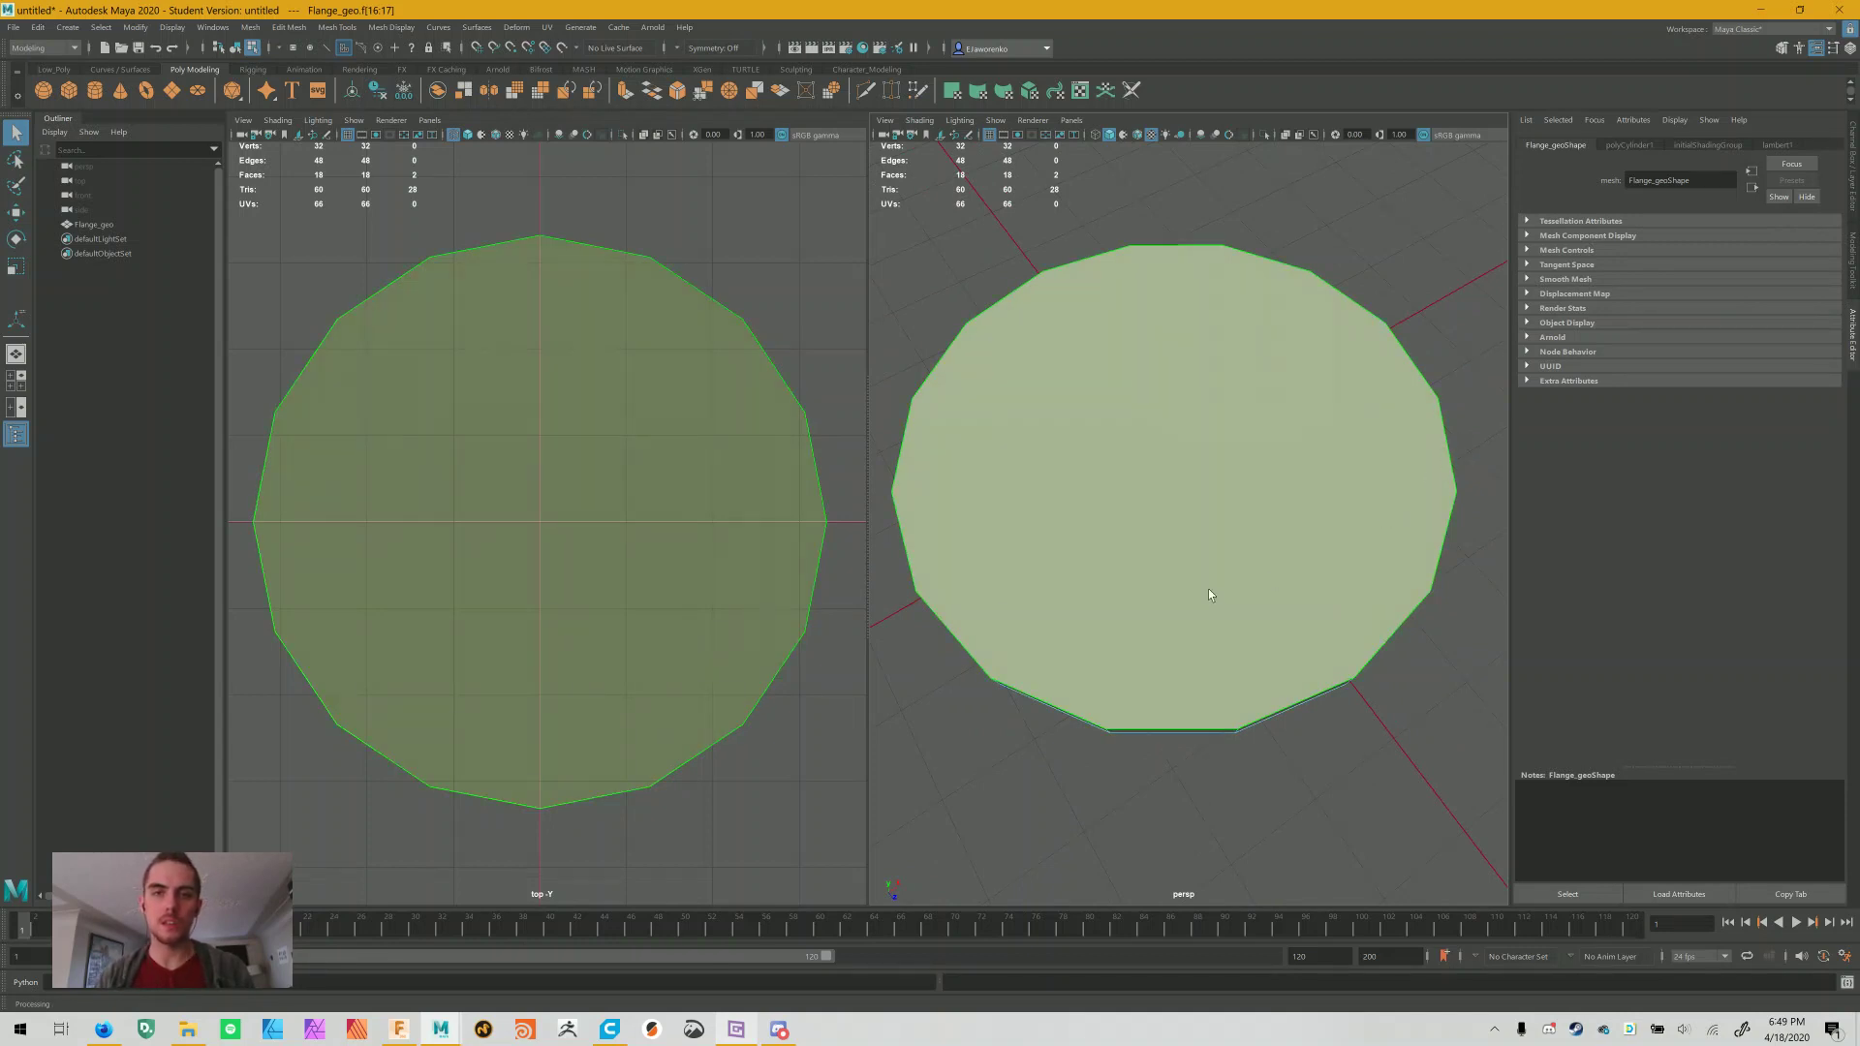
mouse_move(1188, 659)
left_mouse_down("alt")
mouse_move(1178, 586)
mouse_move(1174, 665)
left_mouse_up("alt")
left_click(1630, 145)
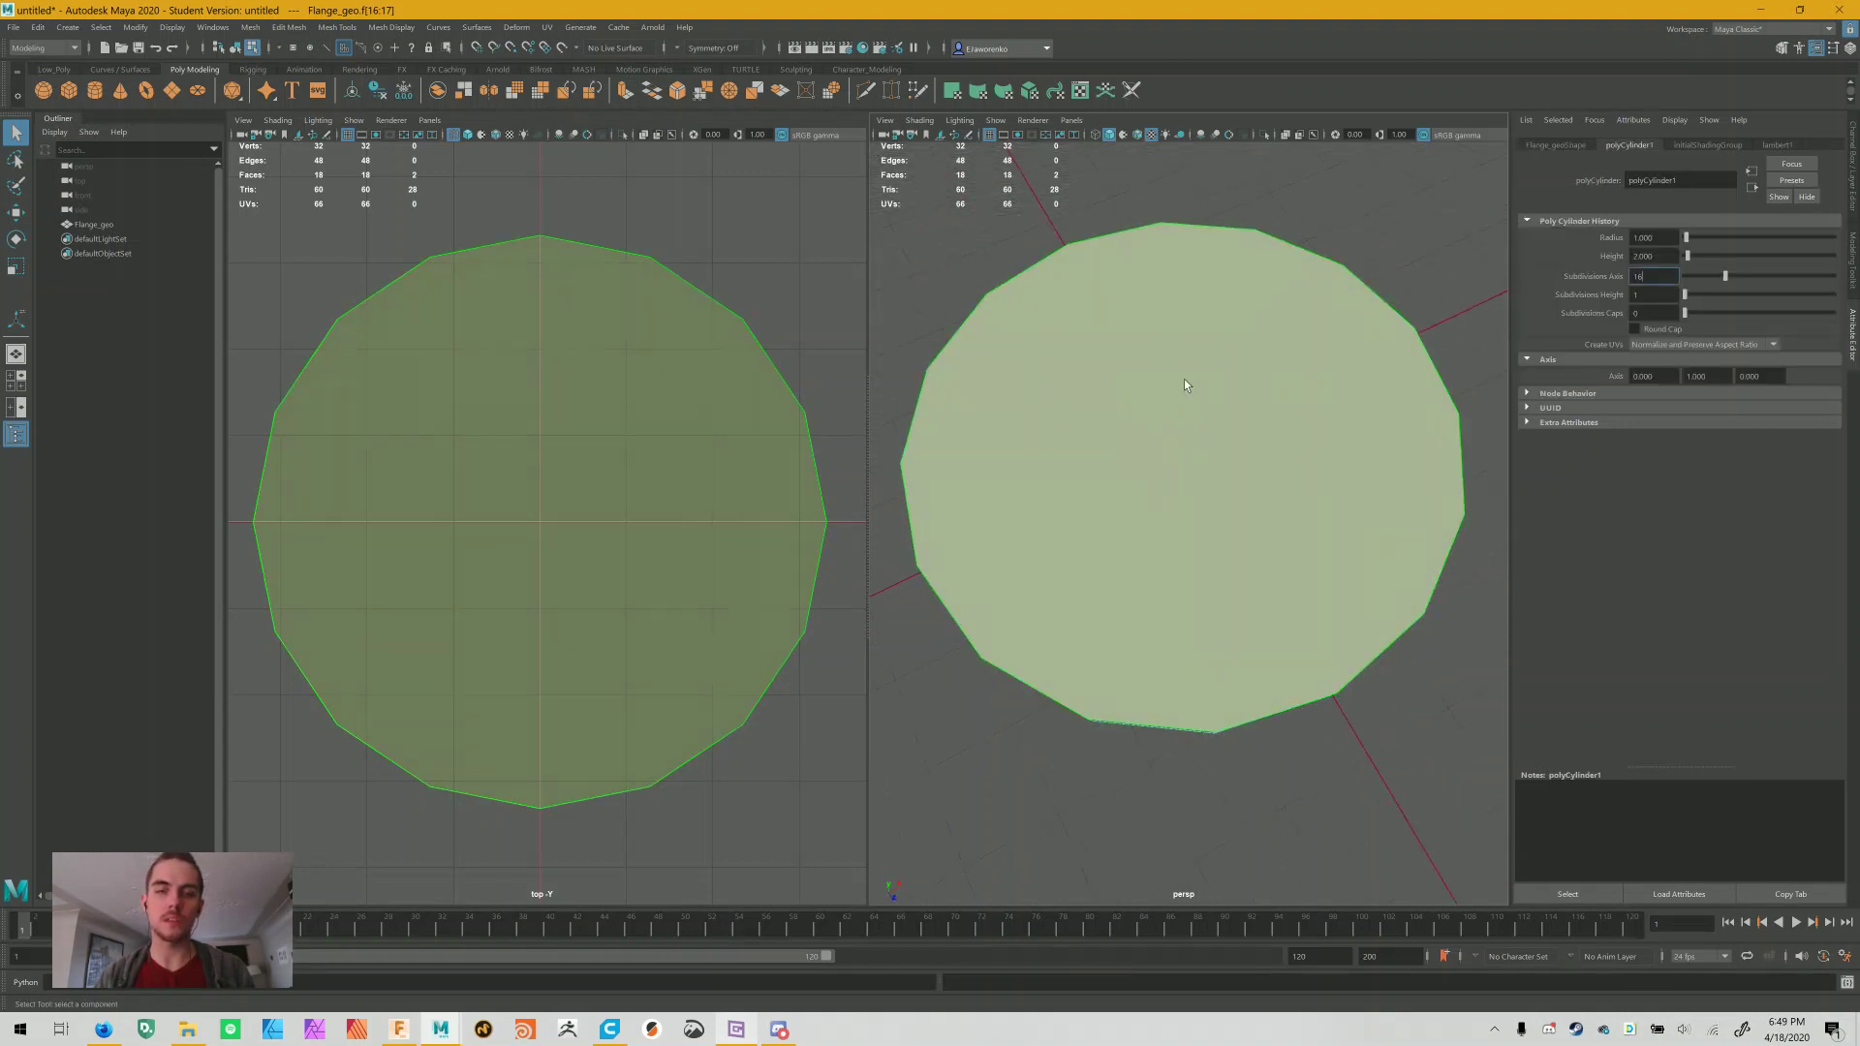
left_click_drag(1157, 523, 1183, 507, "alt")
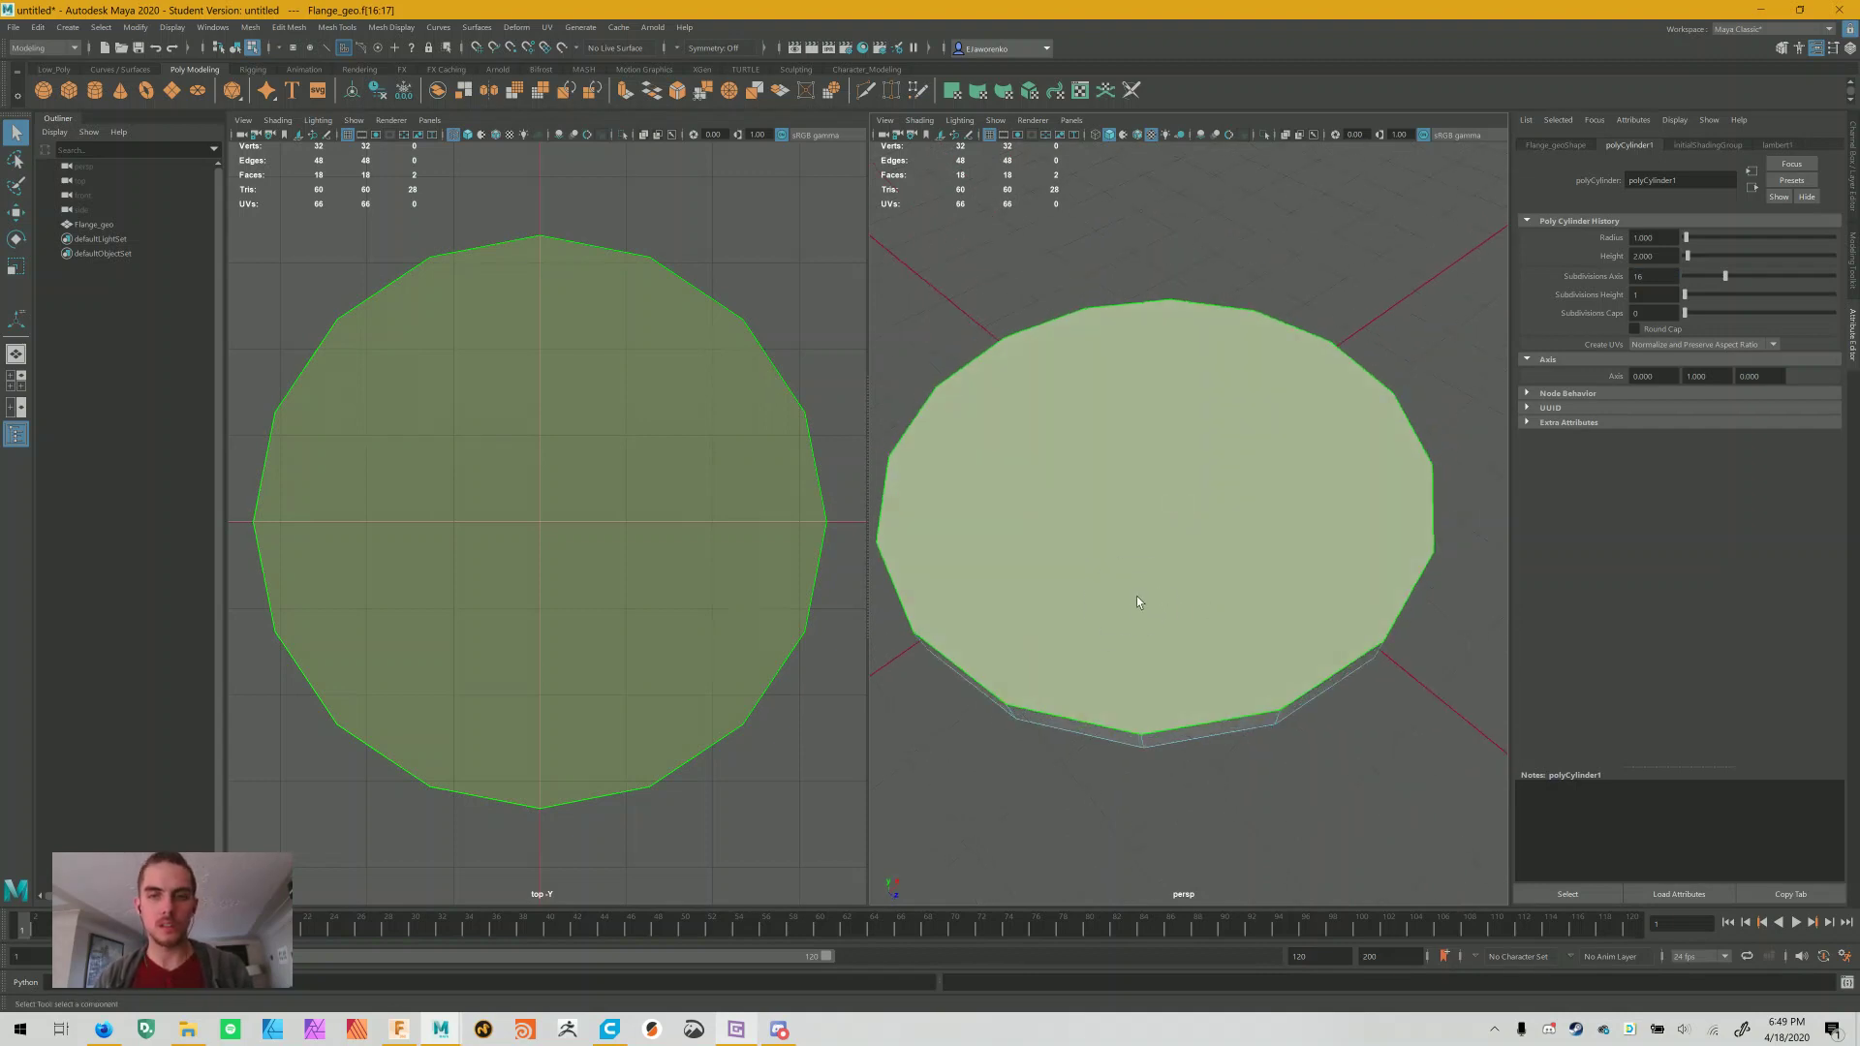
Extrude the cap faces inward with offset 4 and 2 divisions
mouse_move(1136, 595)
left_mouse_down("alt")
mouse_move(1145, 610)
mouse_move(1150, 589)
left_mouse_up("alt")
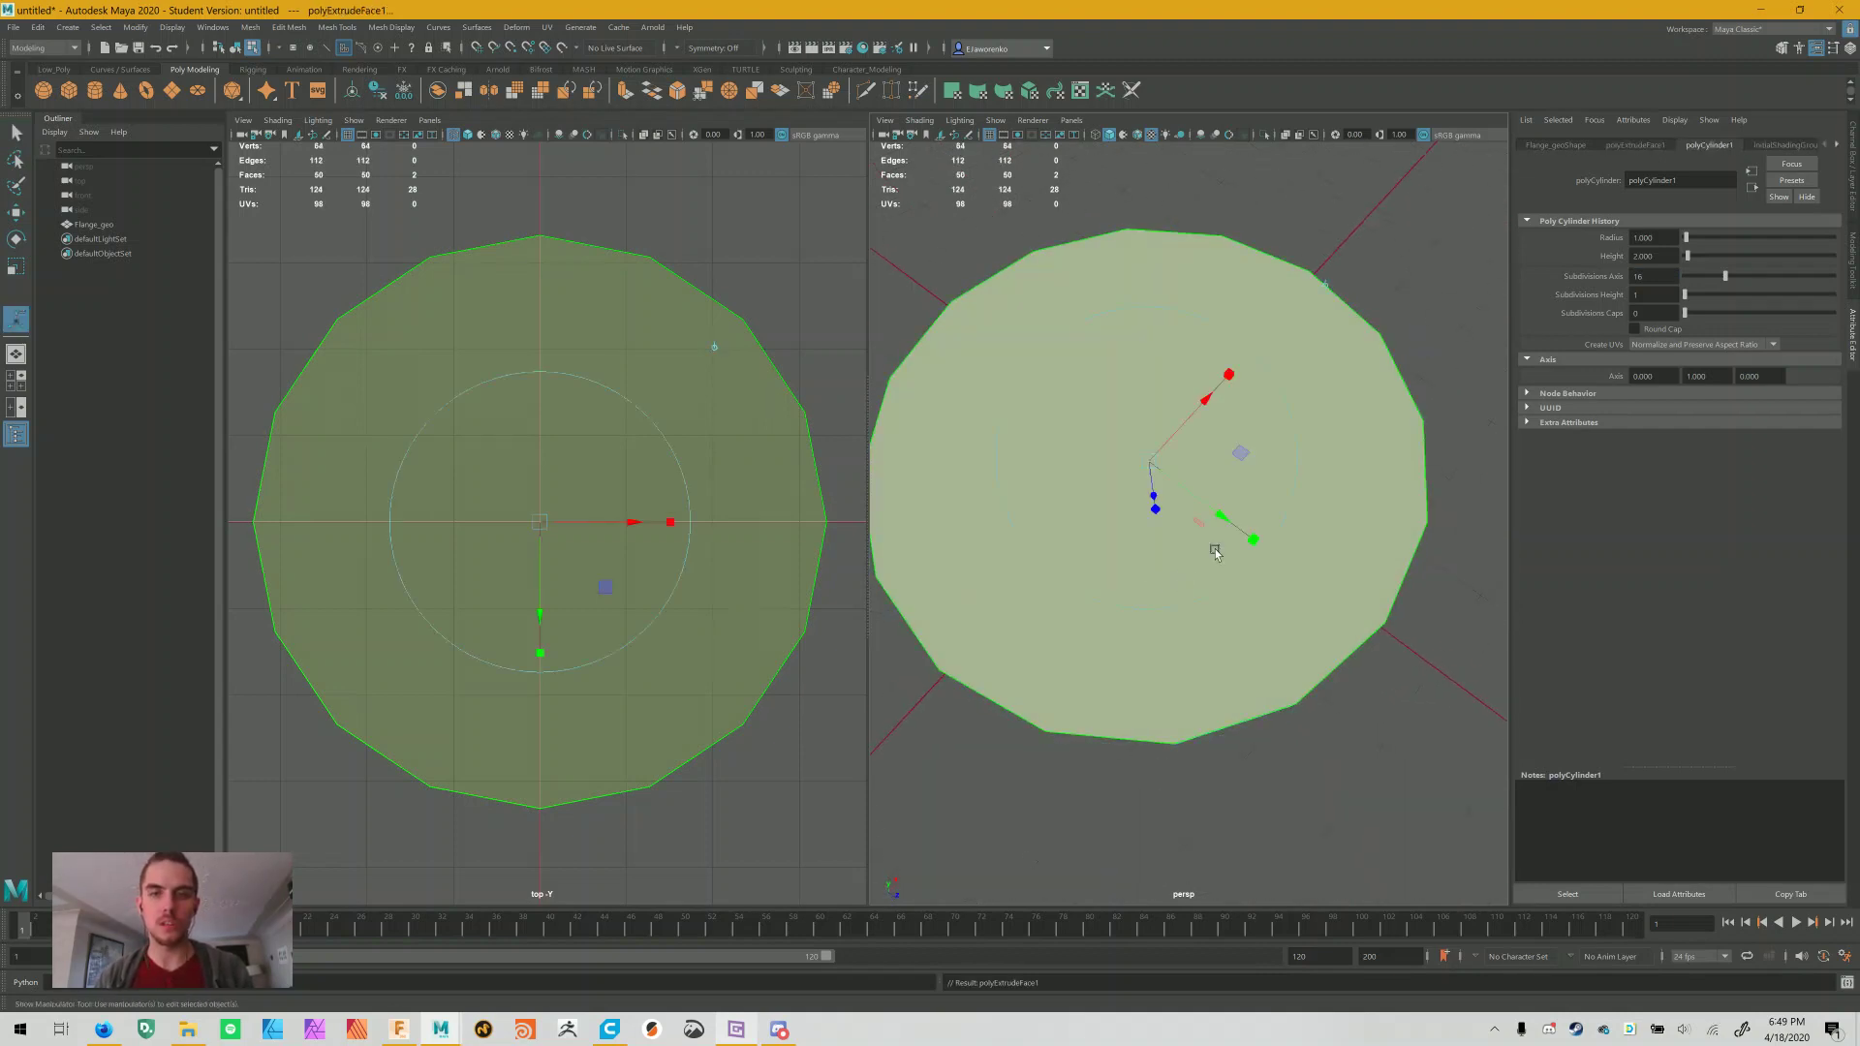
key("ctrl+e")
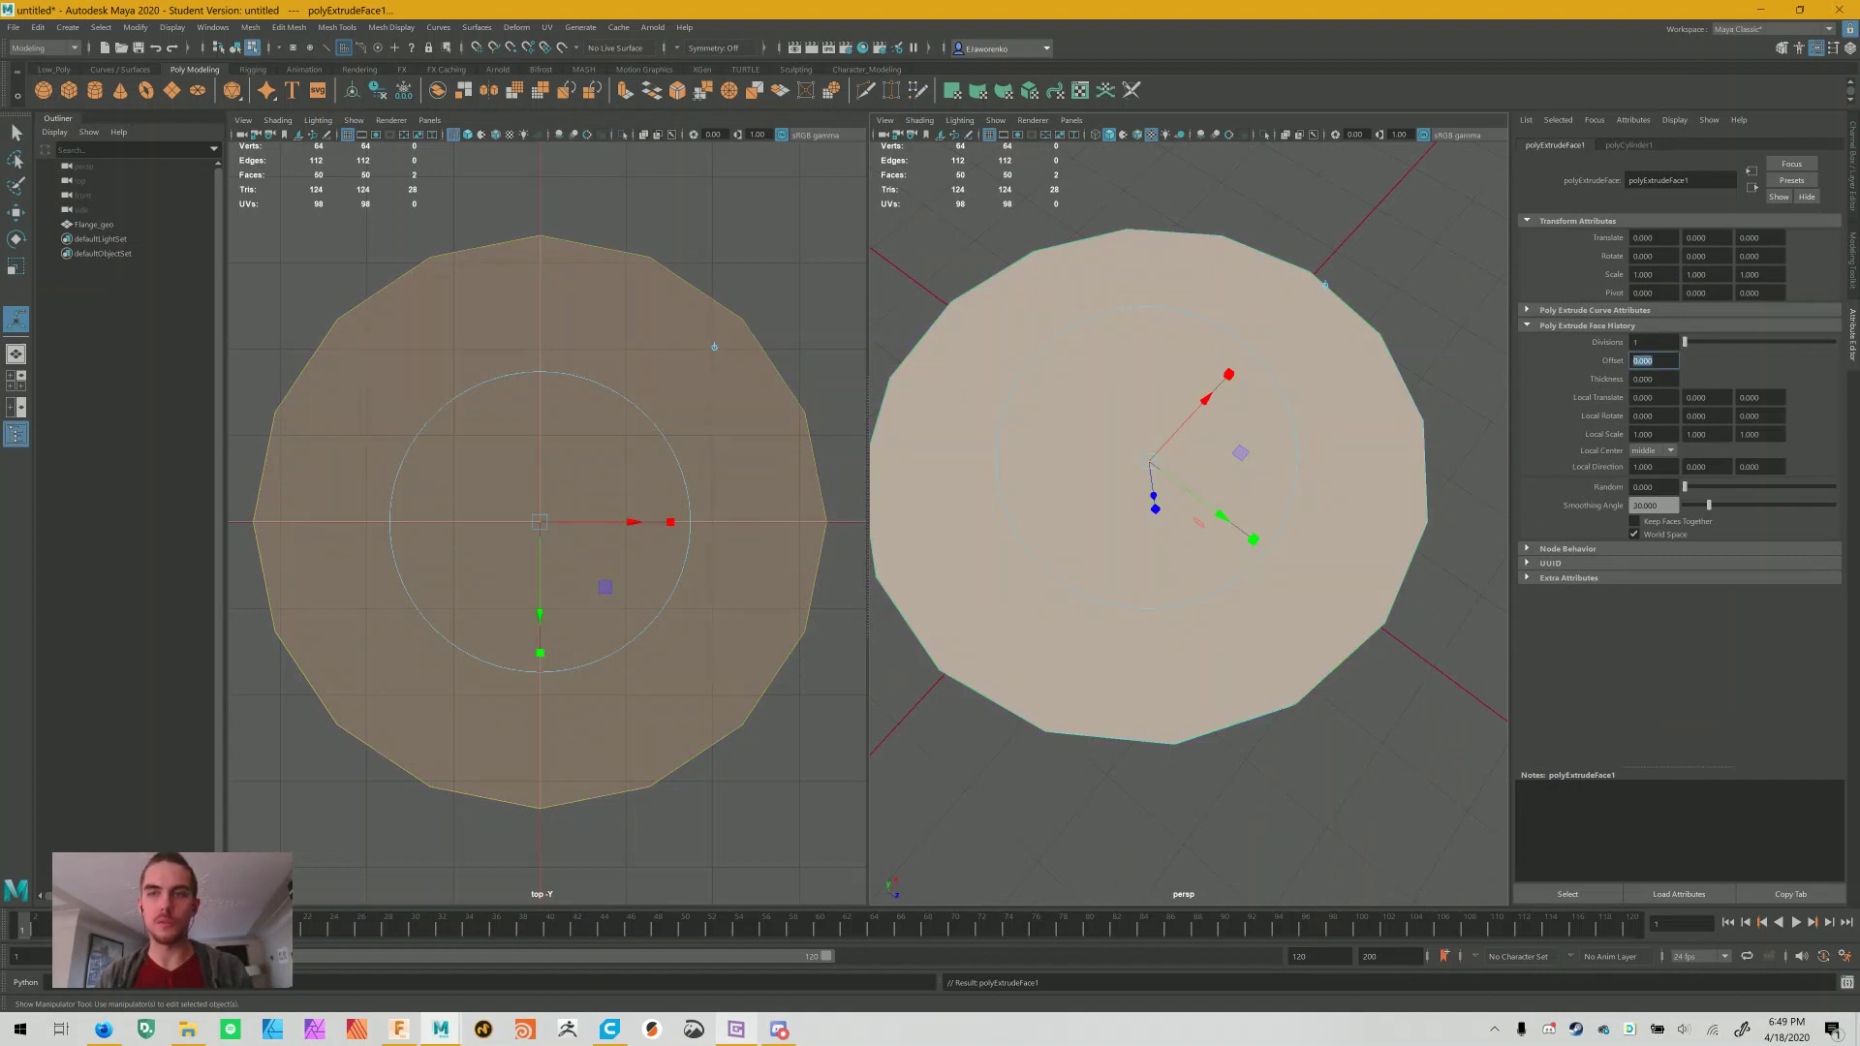
key("Return")
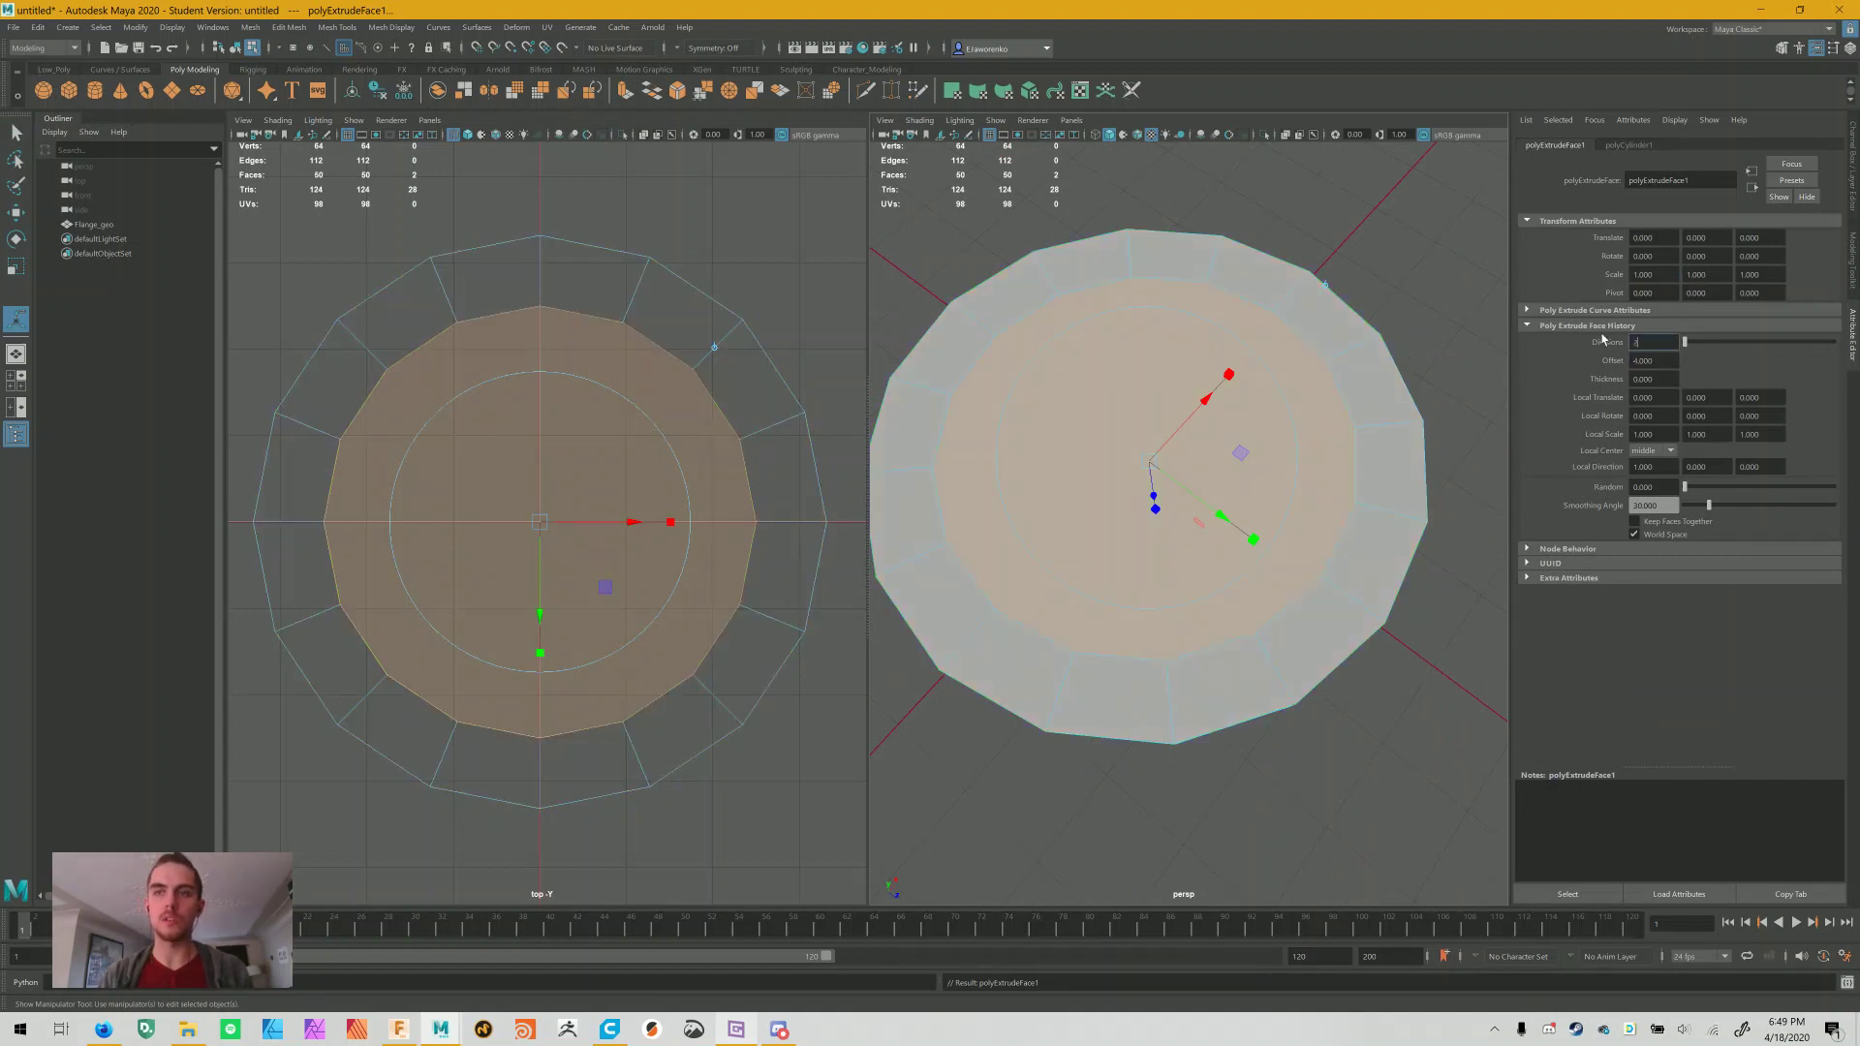
type("2")
key("Return")
left_click_drag(1246, 480, 1188, 513, "alt")
Select the inner top and bottom faces and bridge them to open the centre
key("q")
left_click(1155, 496)
left_click(1185, 514, "shift")
left_click_drag(1146, 411, 1129, 465, "alt")
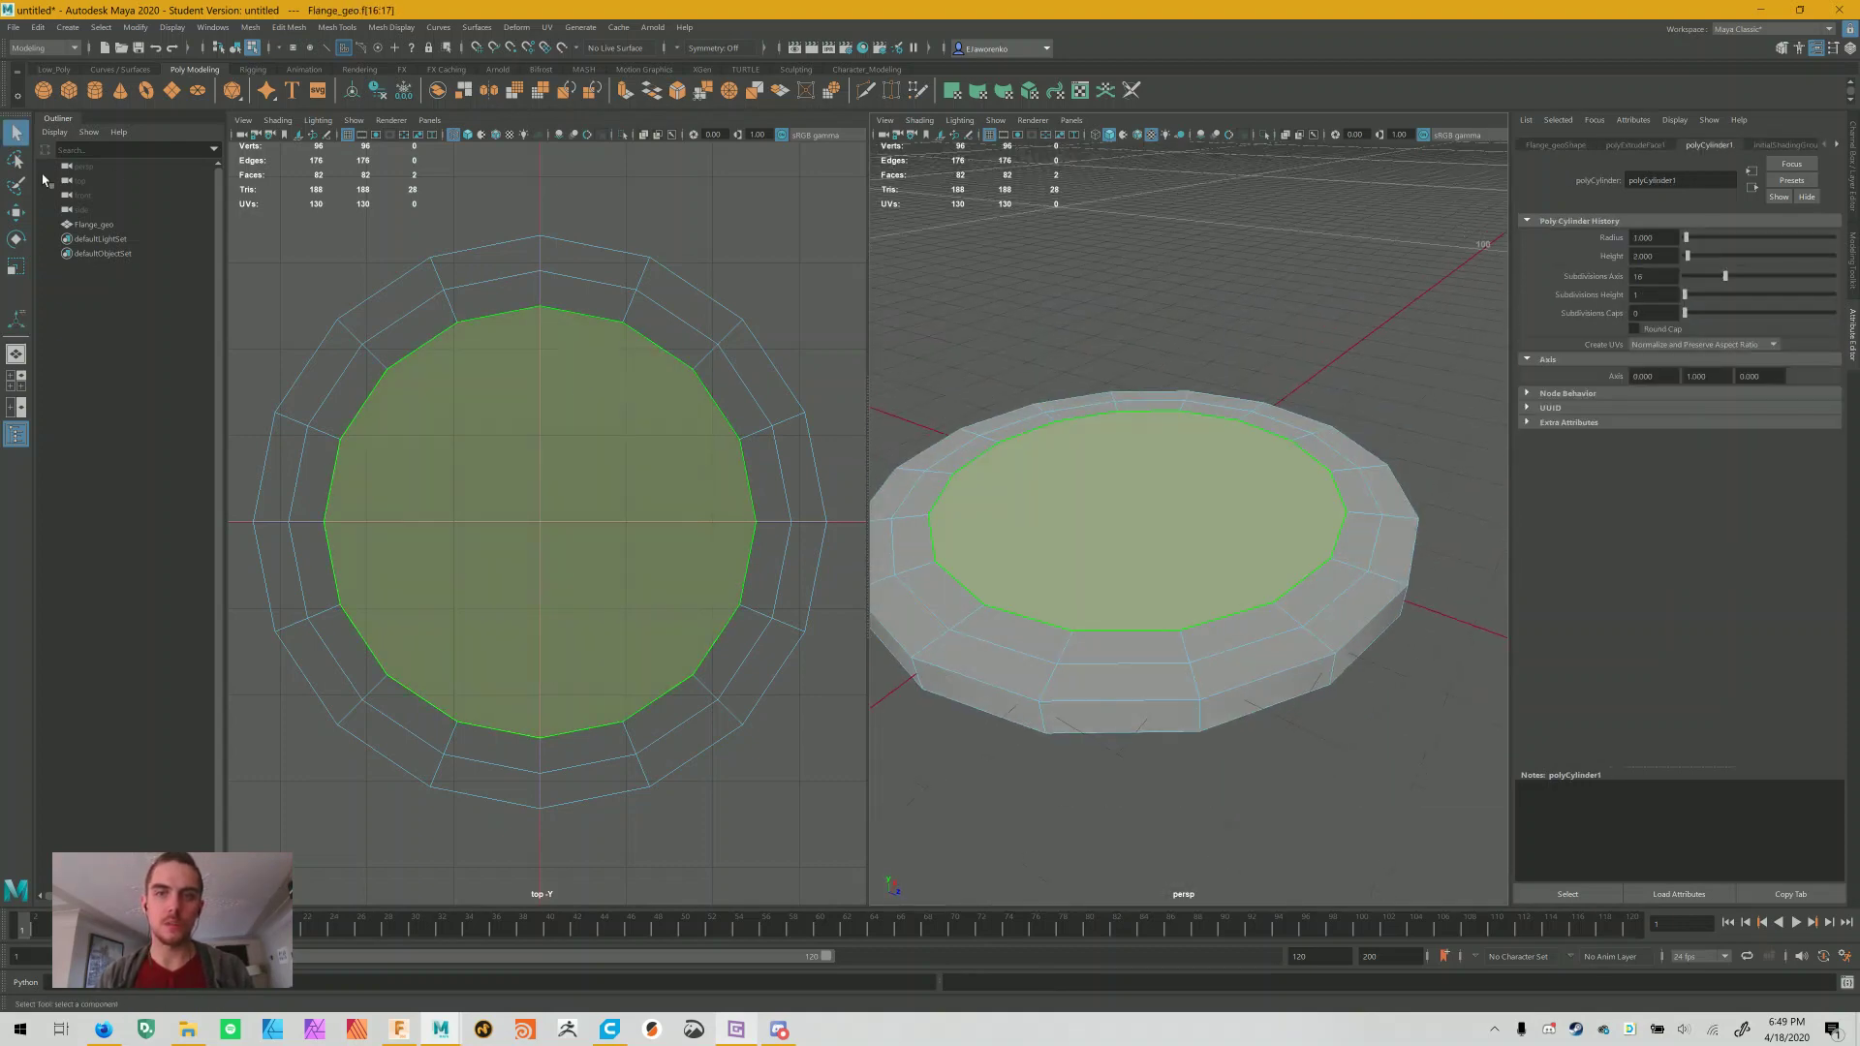
left_click(1164, 391, "shift")
right_click(1166, 389, "shift")
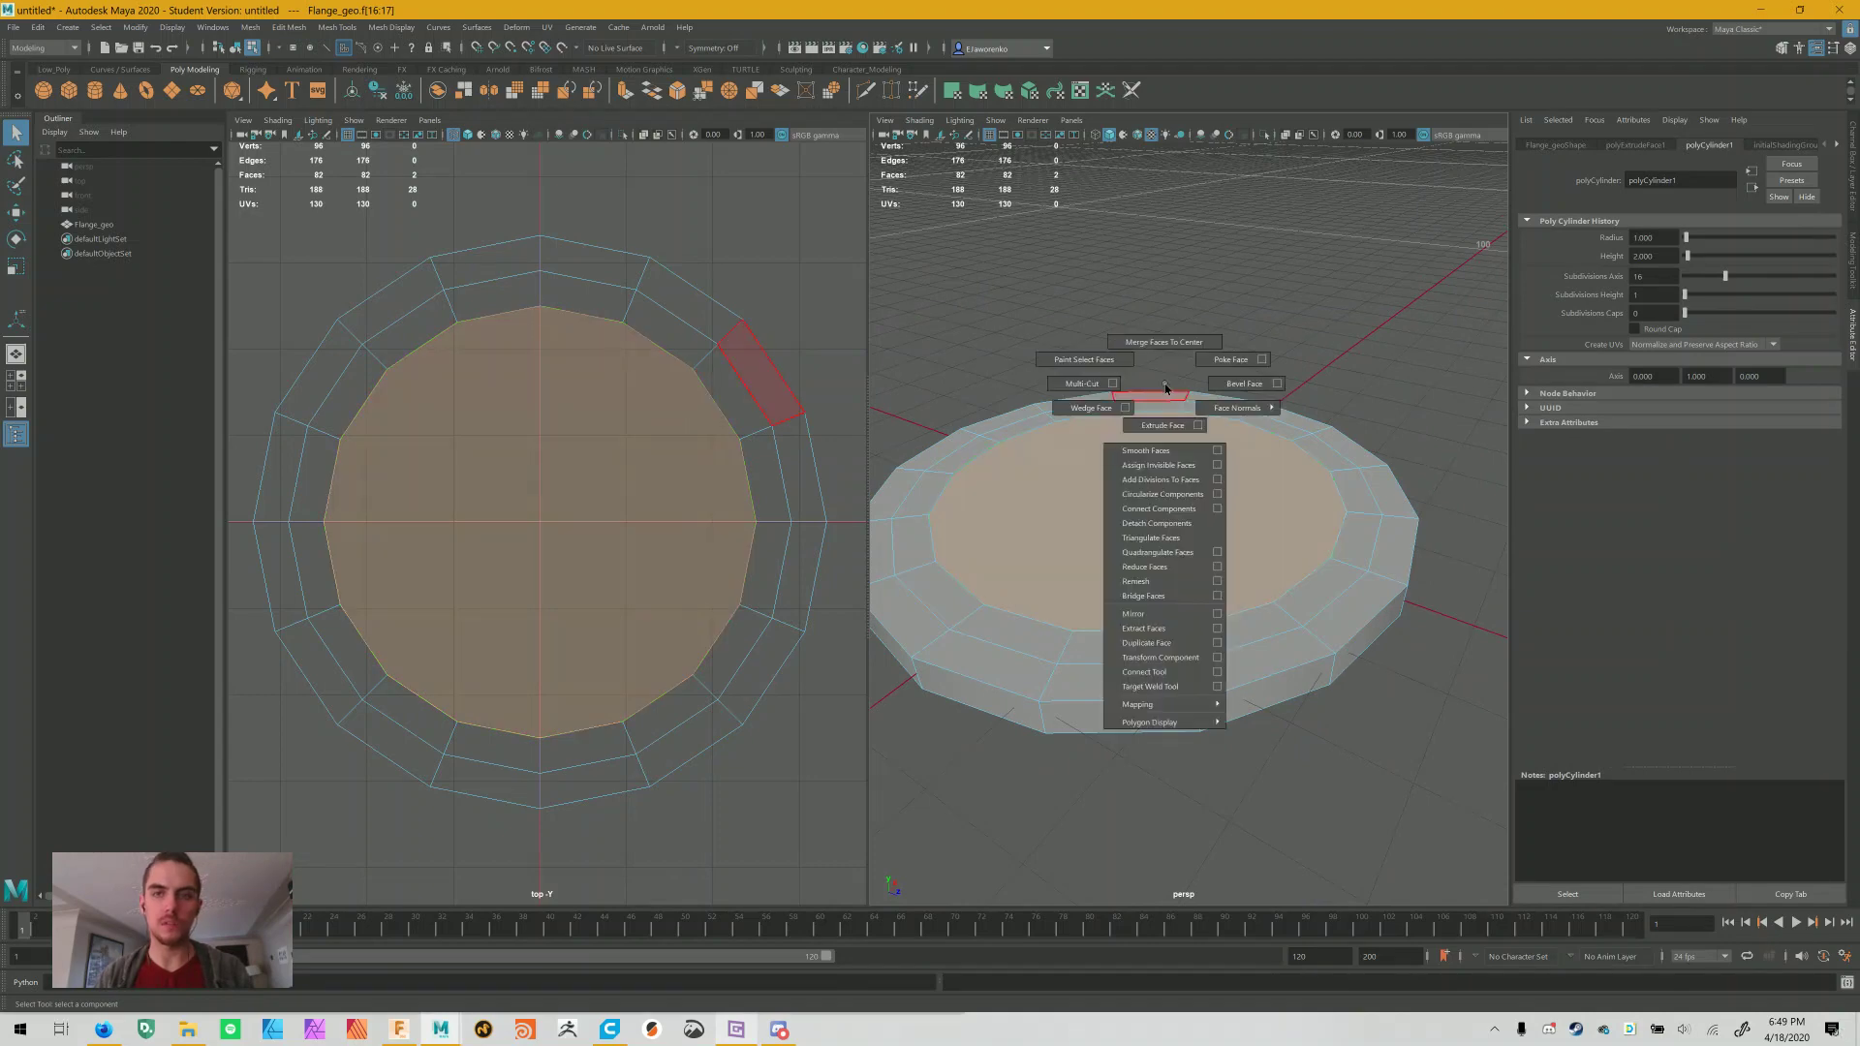
left_click(1168, 595)
Delete the faces across the front of the ring
left_click_drag(1207, 443, 1183, 540, "alt")
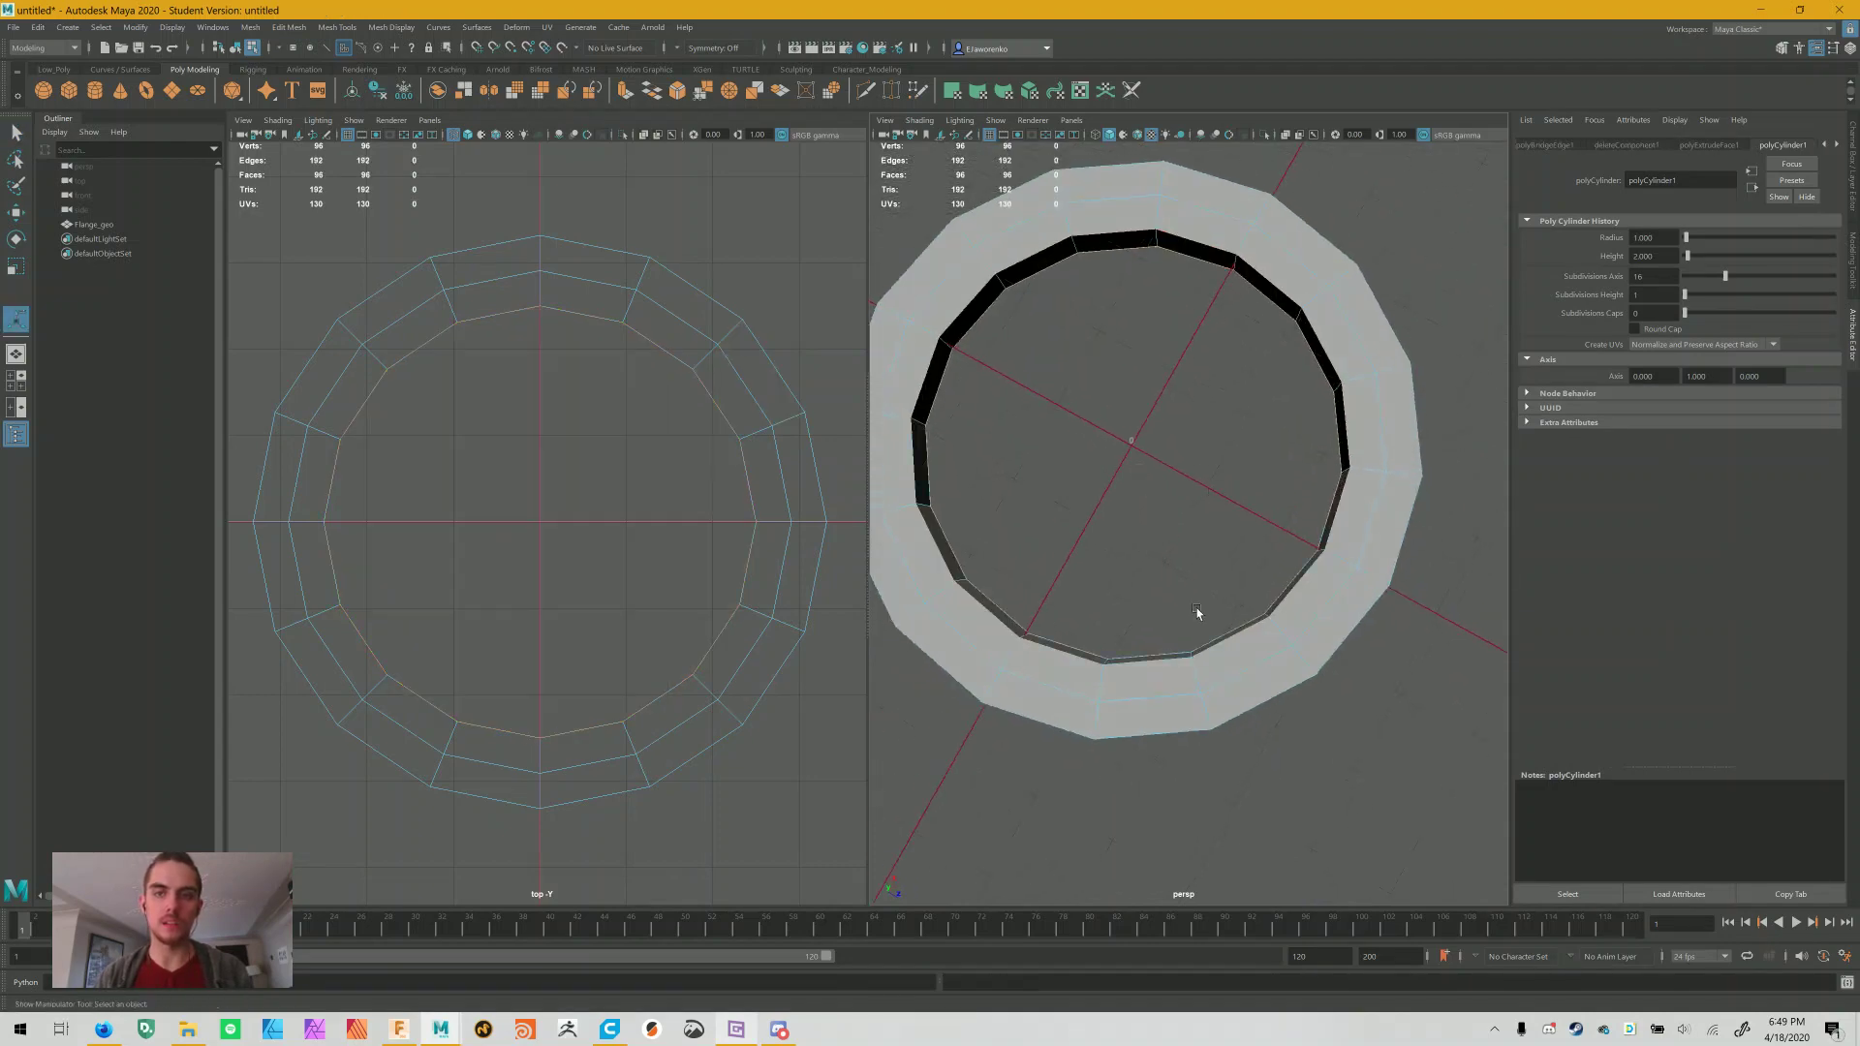
left_click(1179, 630)
left_click_drag(1179, 631, 1126, 480, "alt")
left_click_drag(1121, 576, 1289, 756)
key("Delete")
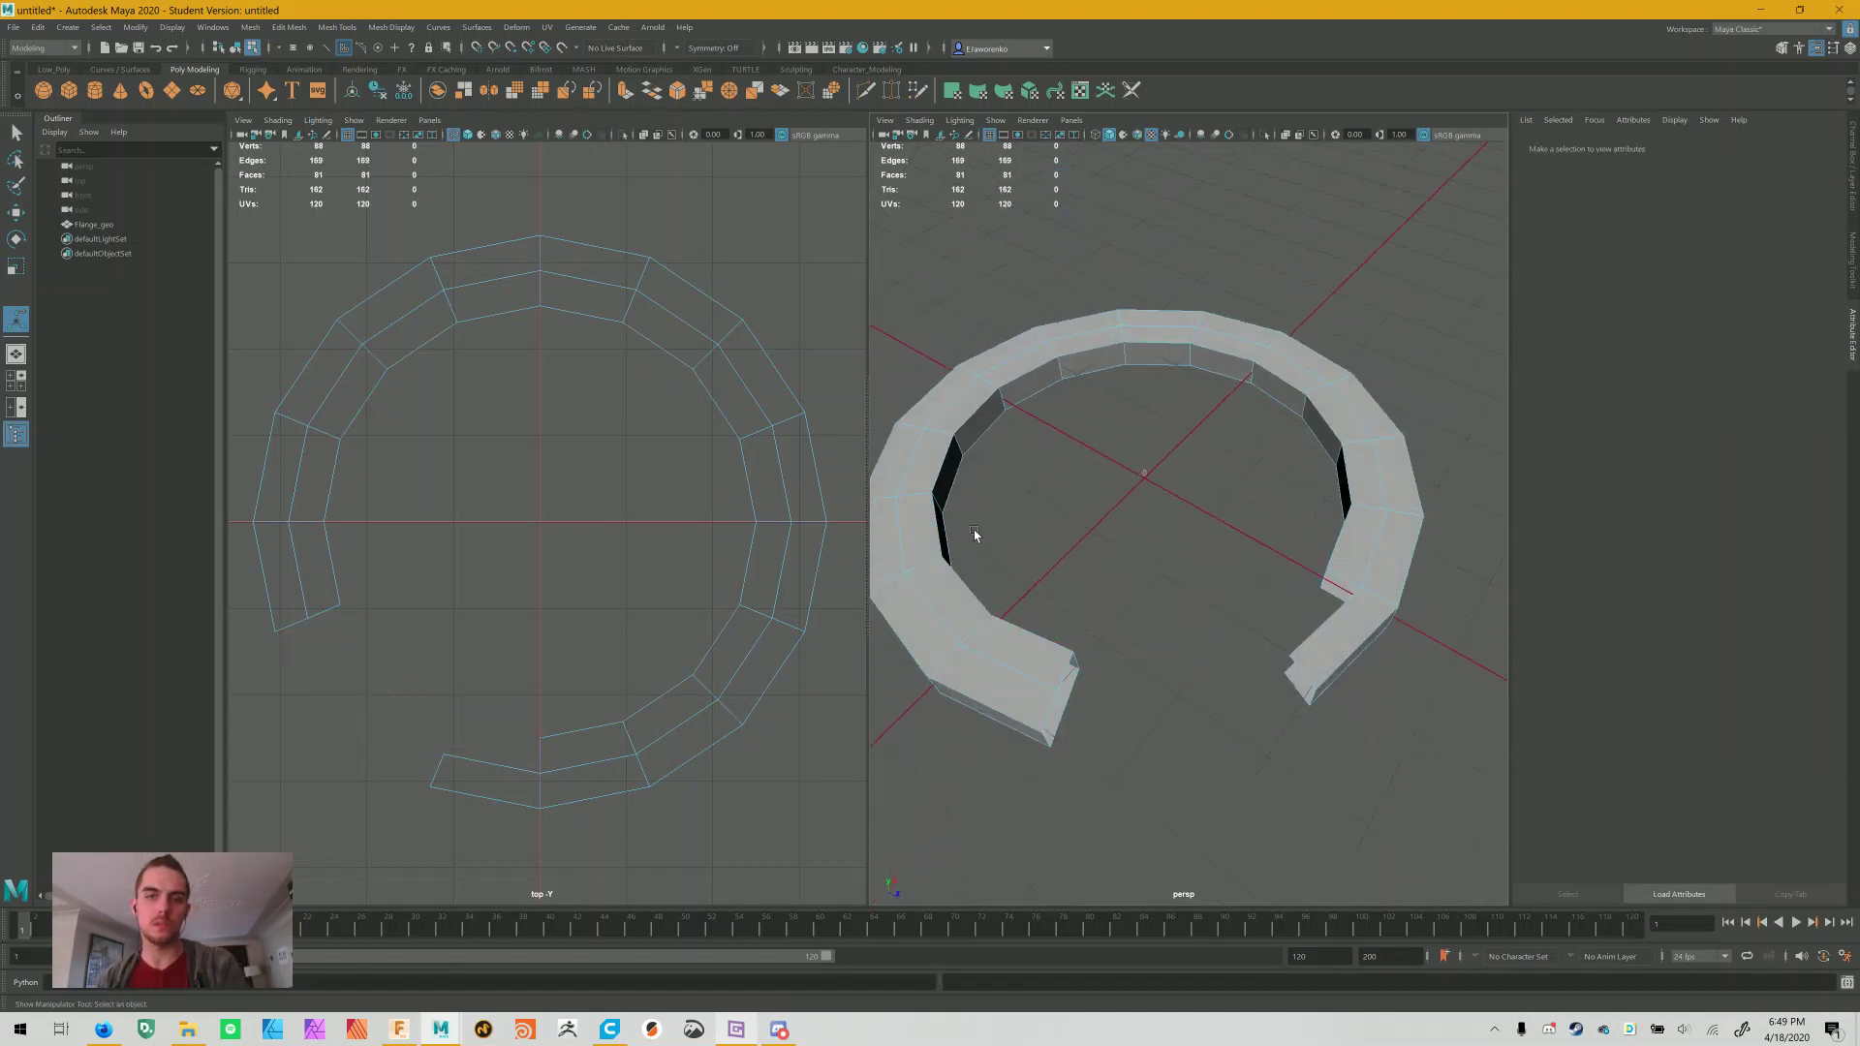
Delete the remaining side and arc faces down to one wedge, then select the wedge's faces
left_click_drag(852, 465, 981, 421)
key("Delete")
double_click(1087, 365)
key("Delete")
left_click_drag(1154, 498, 1127, 429, "alt")
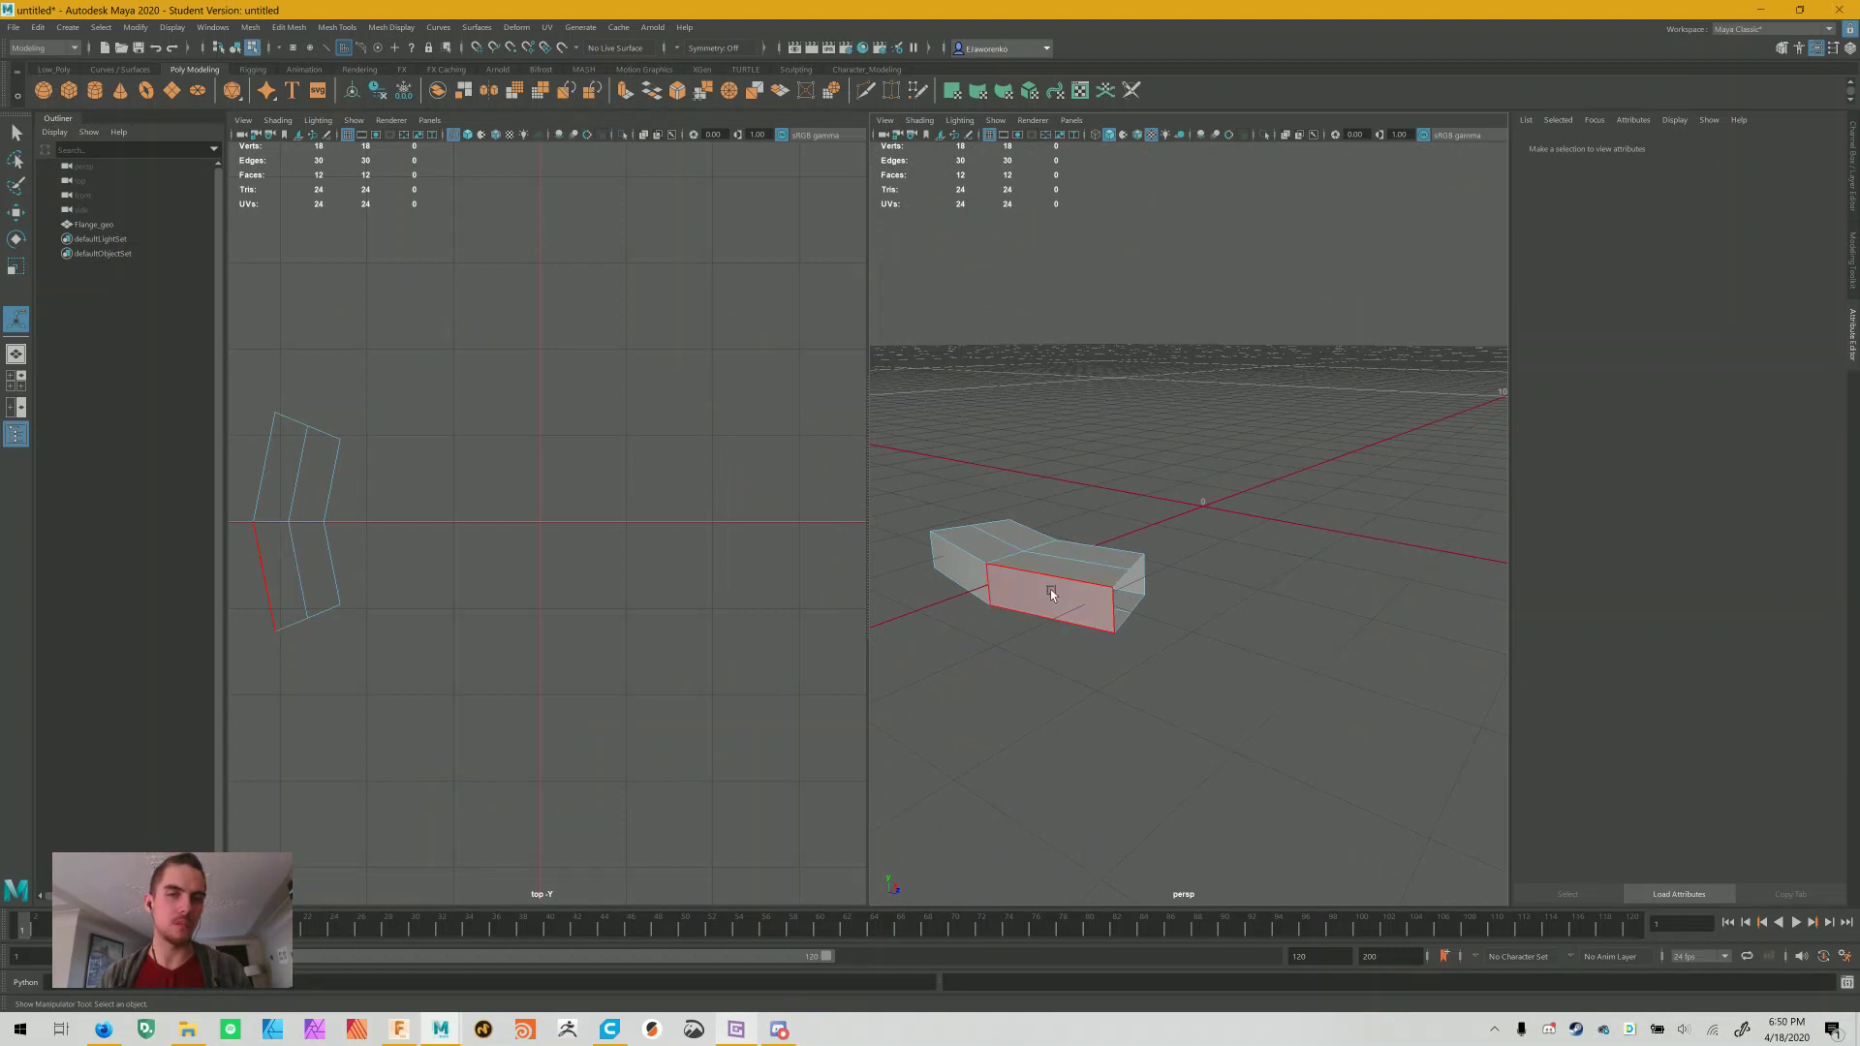
double_click(1050, 587)
left_click_drag(1092, 493, 1328, 432, "alt")
Open Duplicate Special options for the Flange_geo slice, reset them and choose Instance
left_click(39, 27)
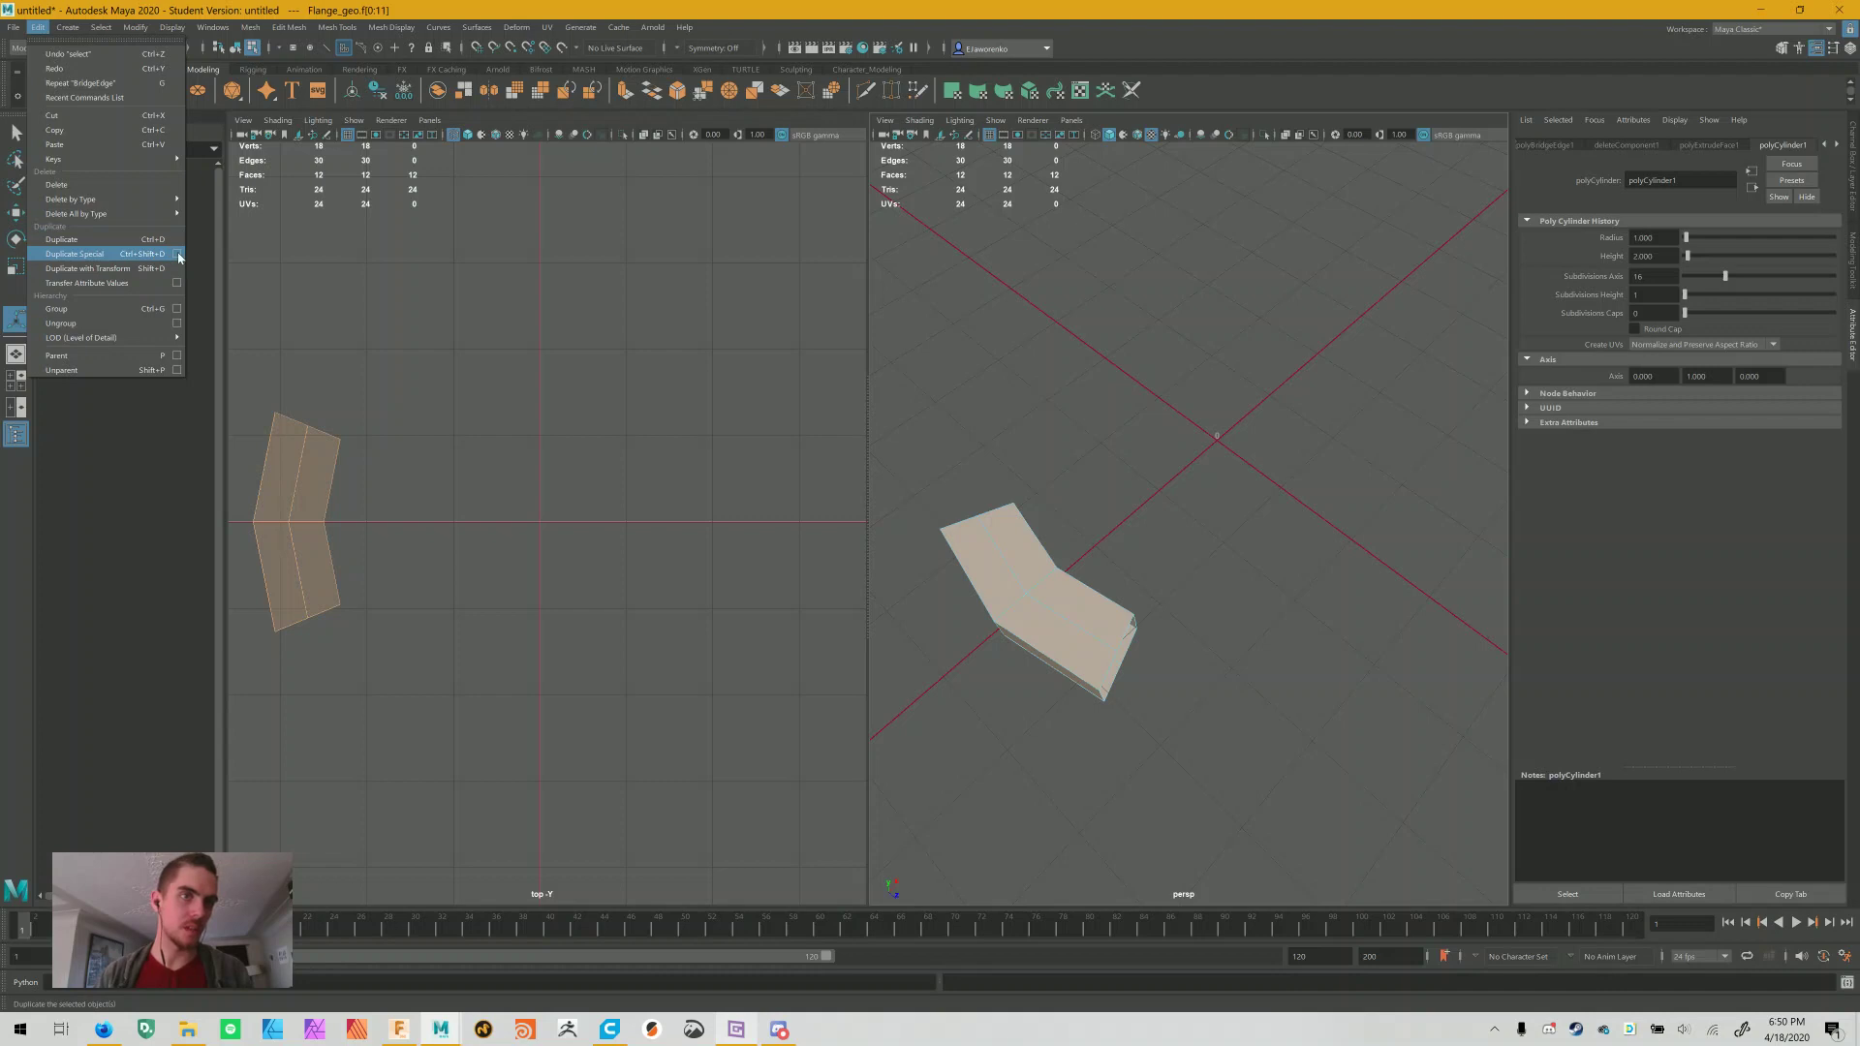
left_click(177, 254)
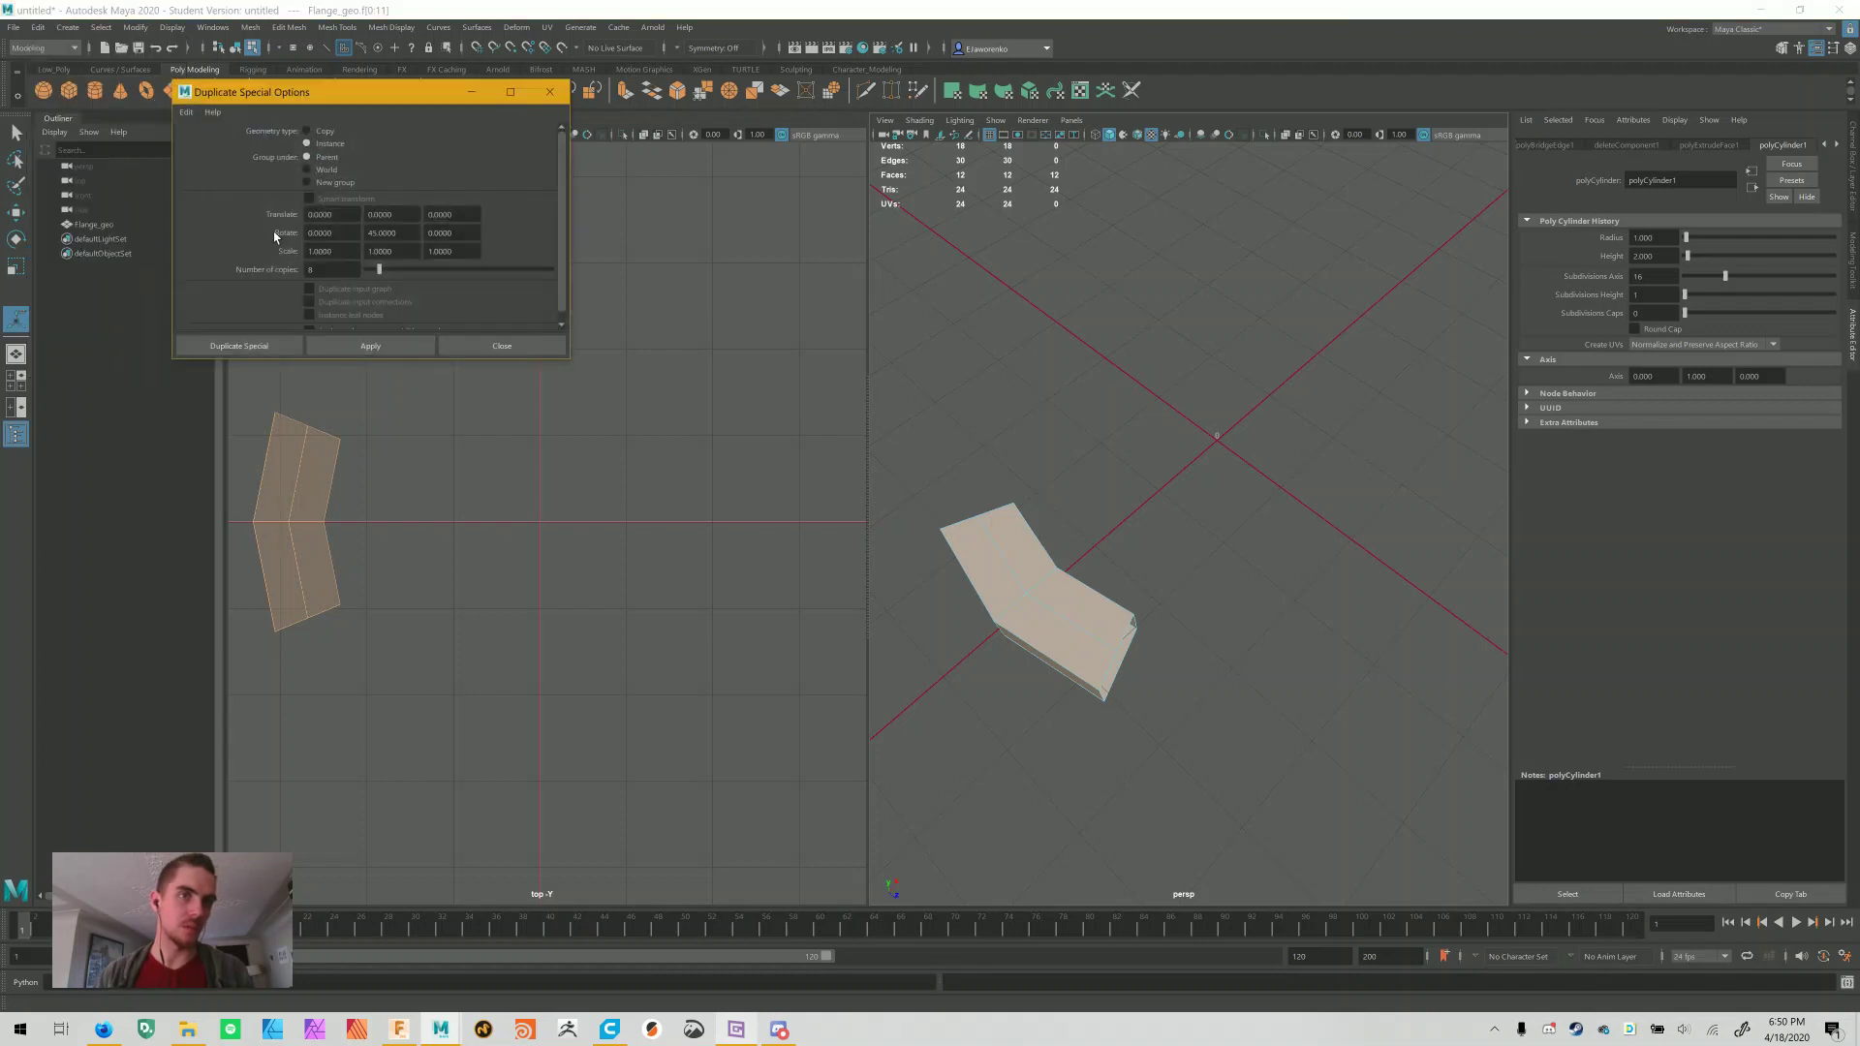
left_click(92, 224)
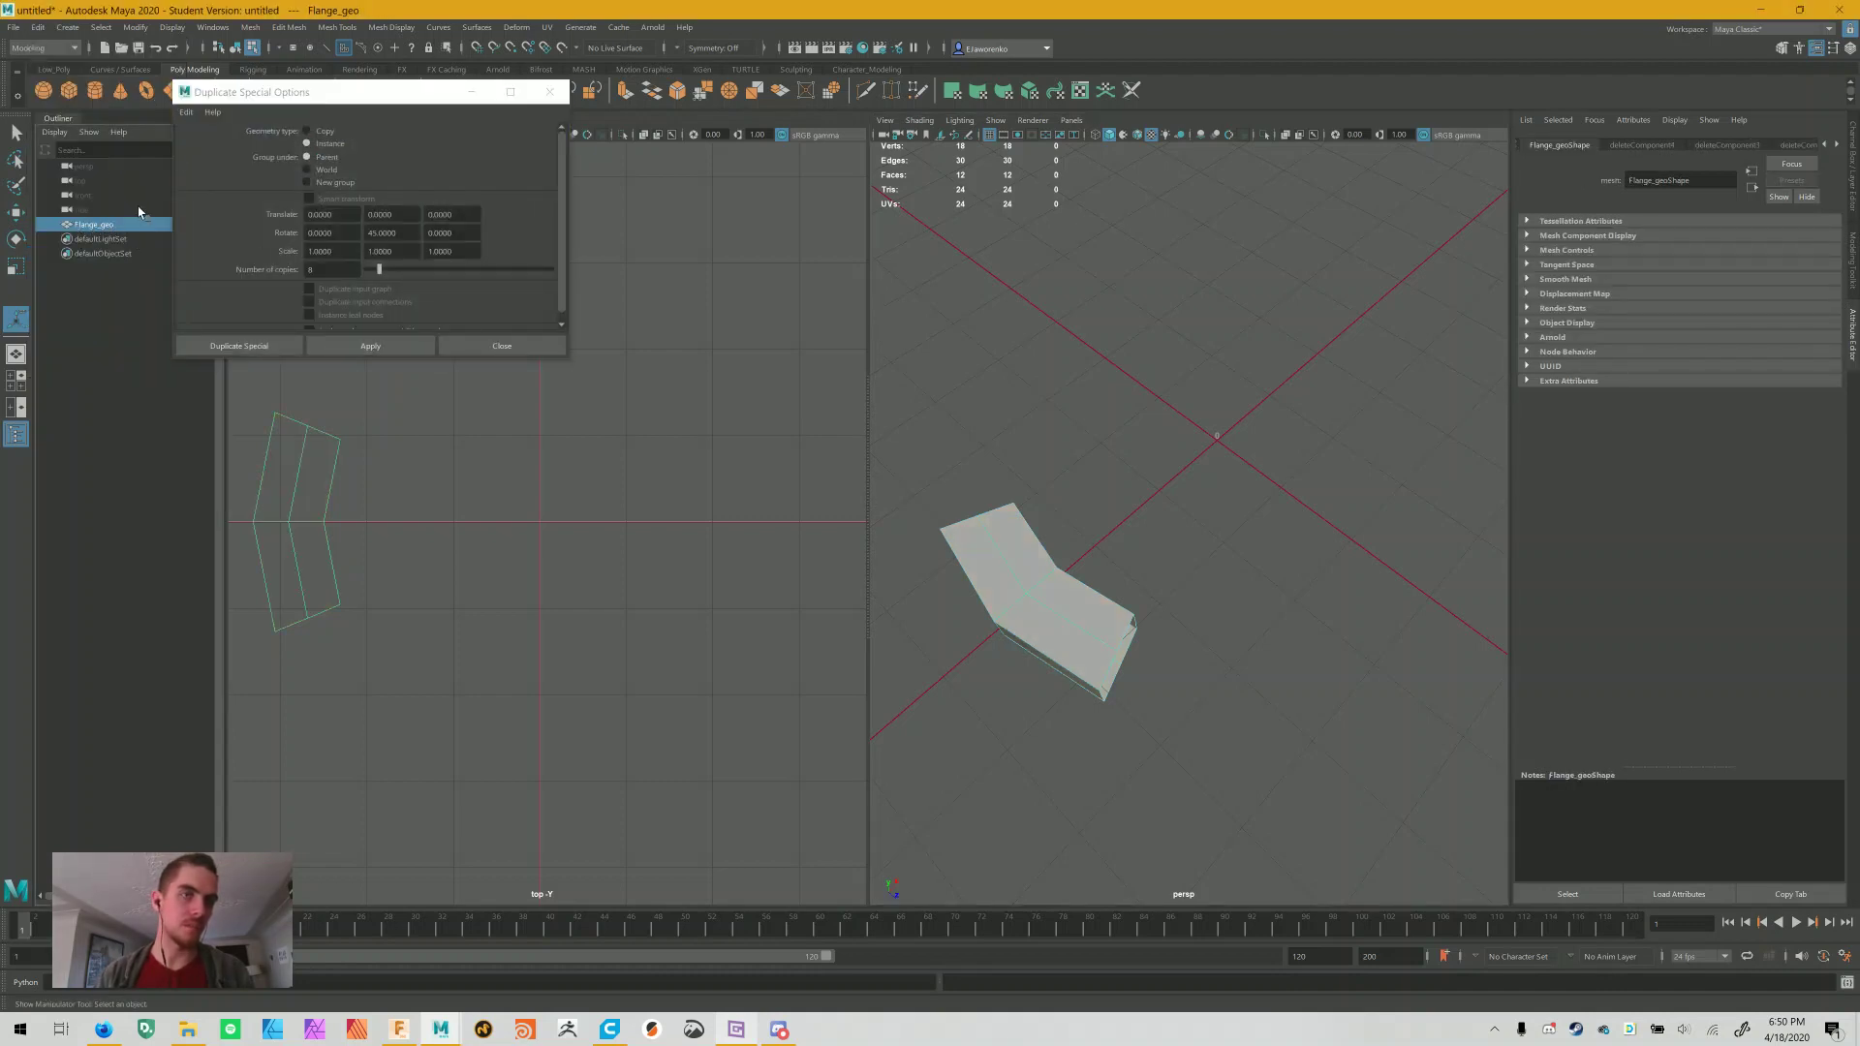
left_click(186, 113)
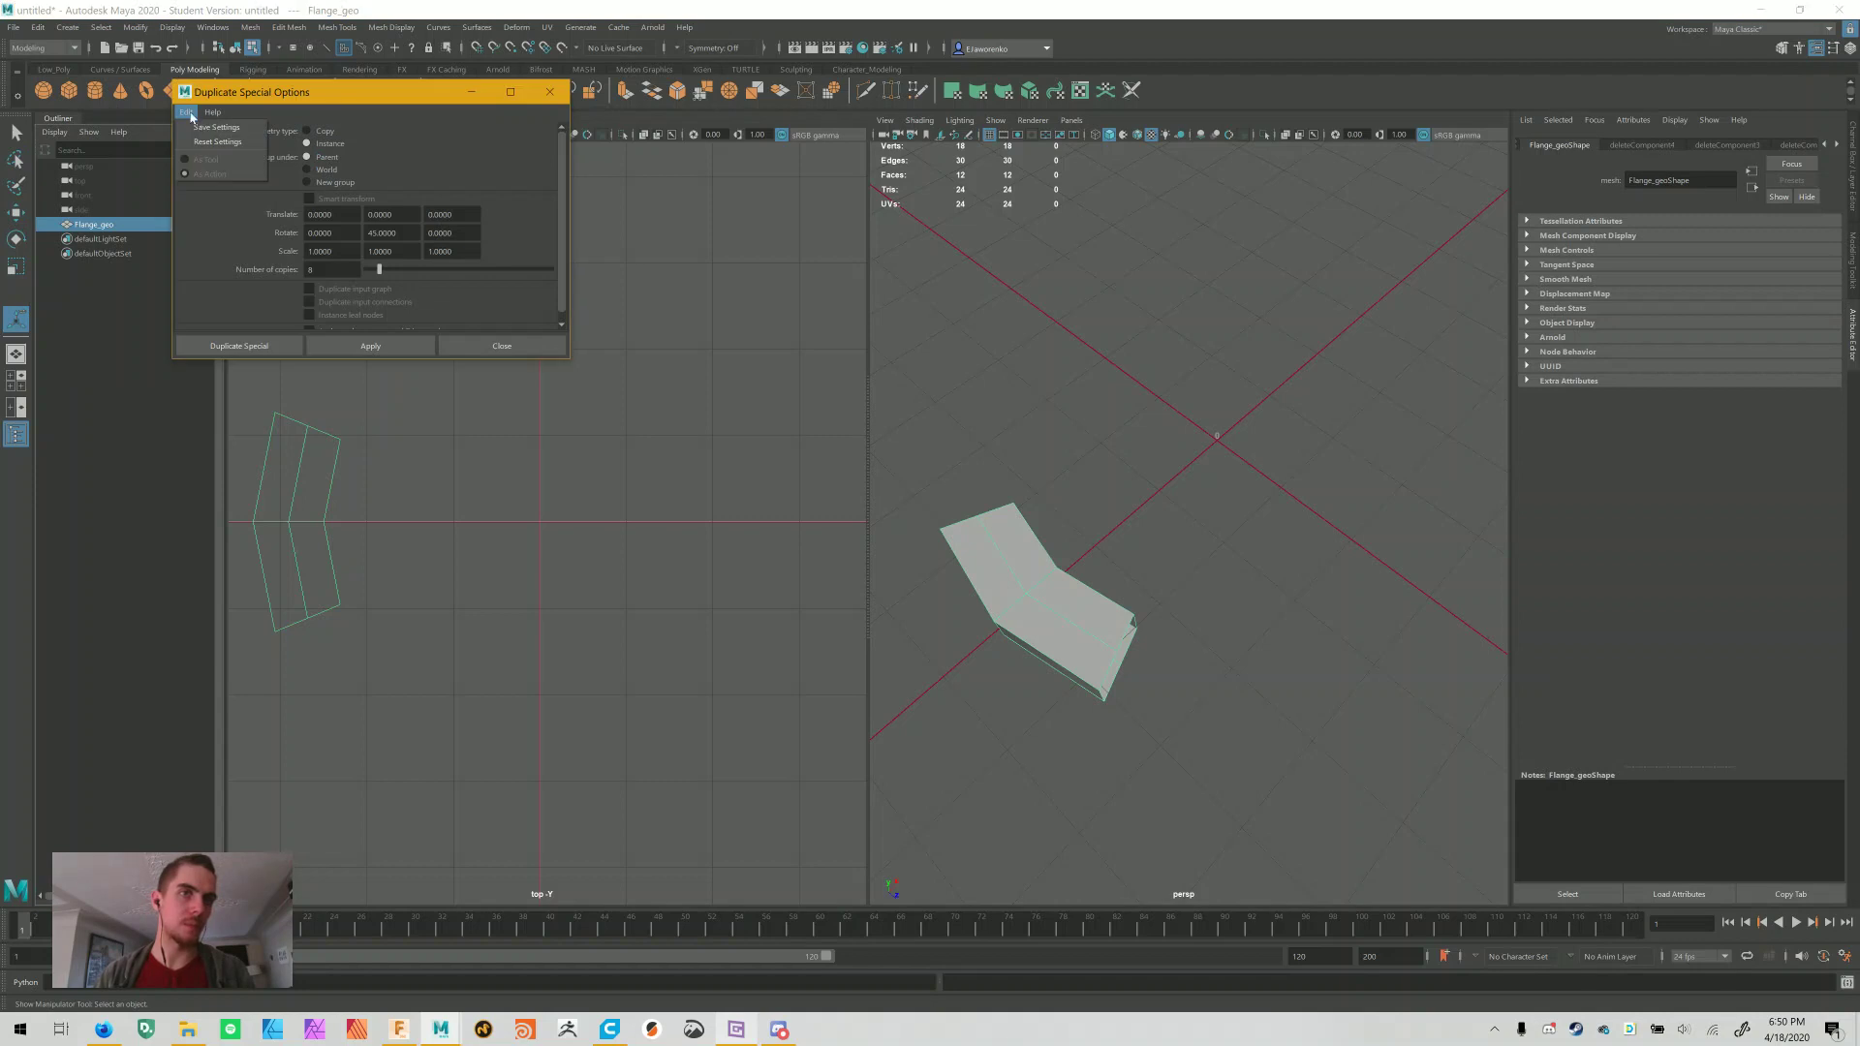
left_click(218, 142)
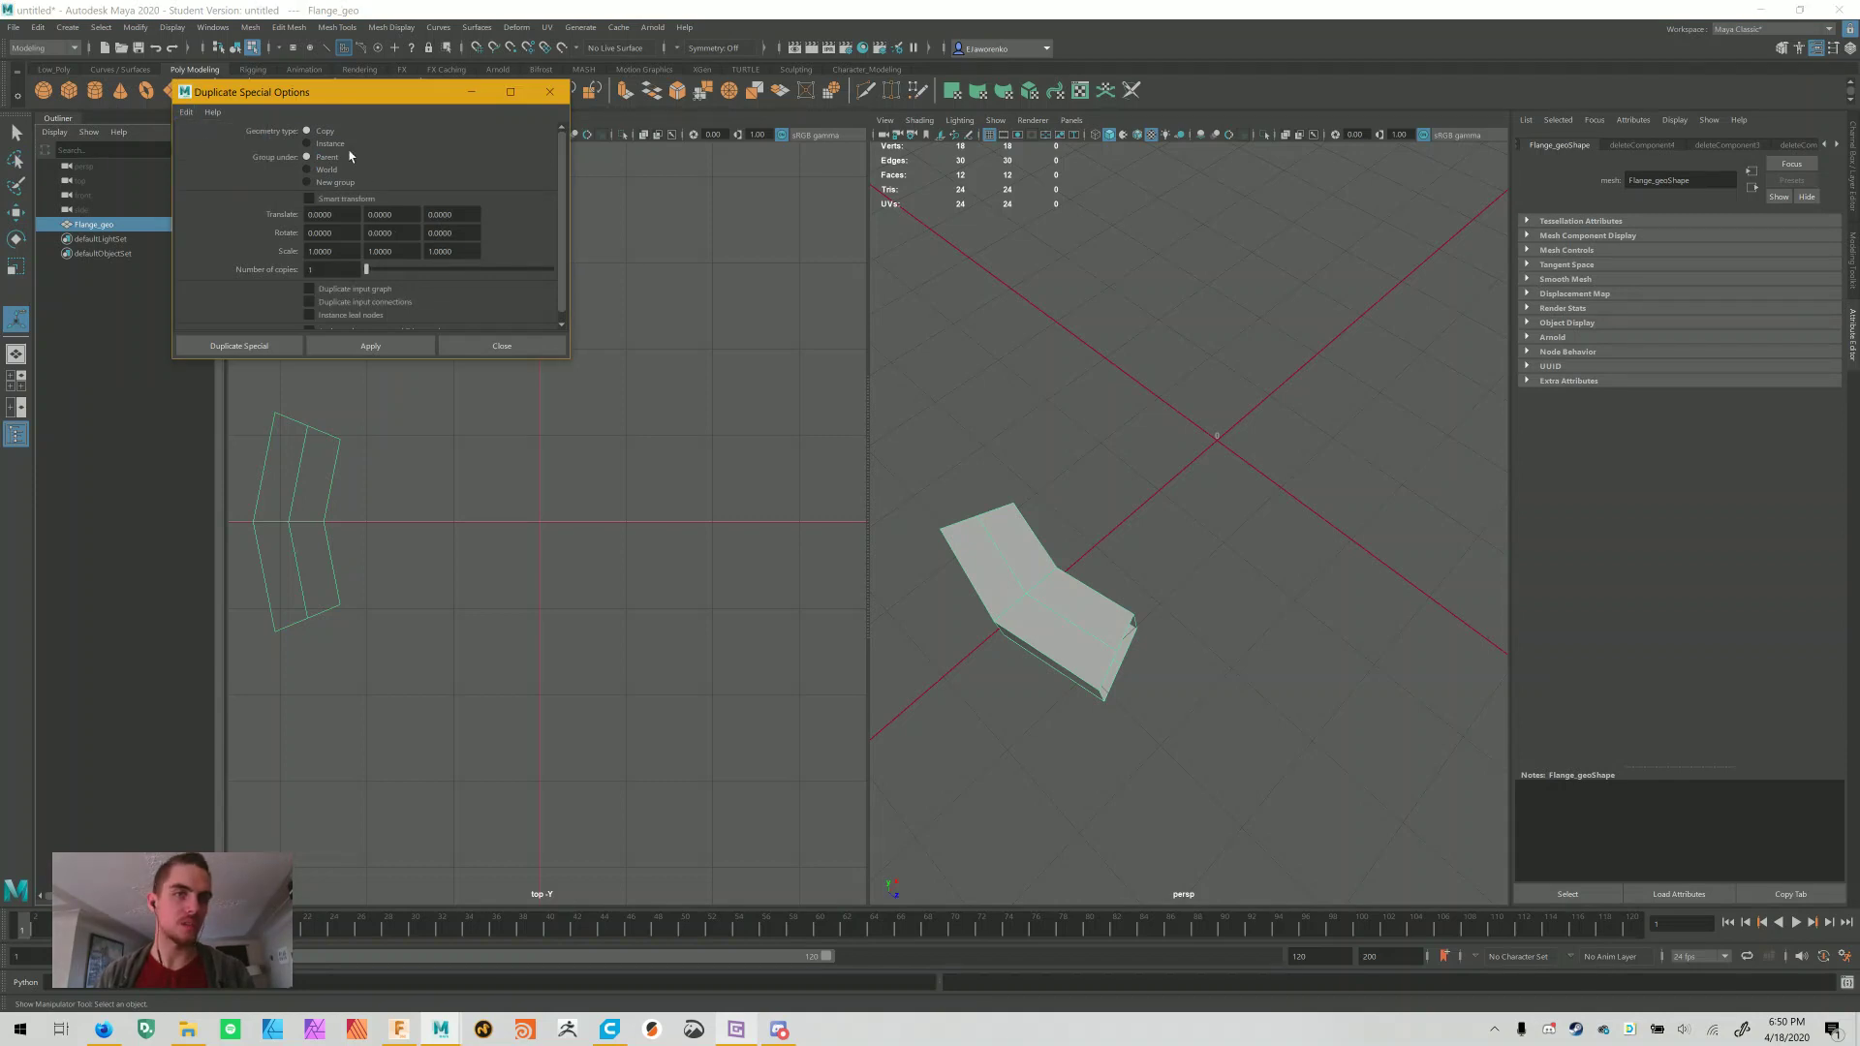
left_click(338, 151)
Create 8 instances with Rotate Y 45, then close the options window
double_click(381, 233)
type("45")
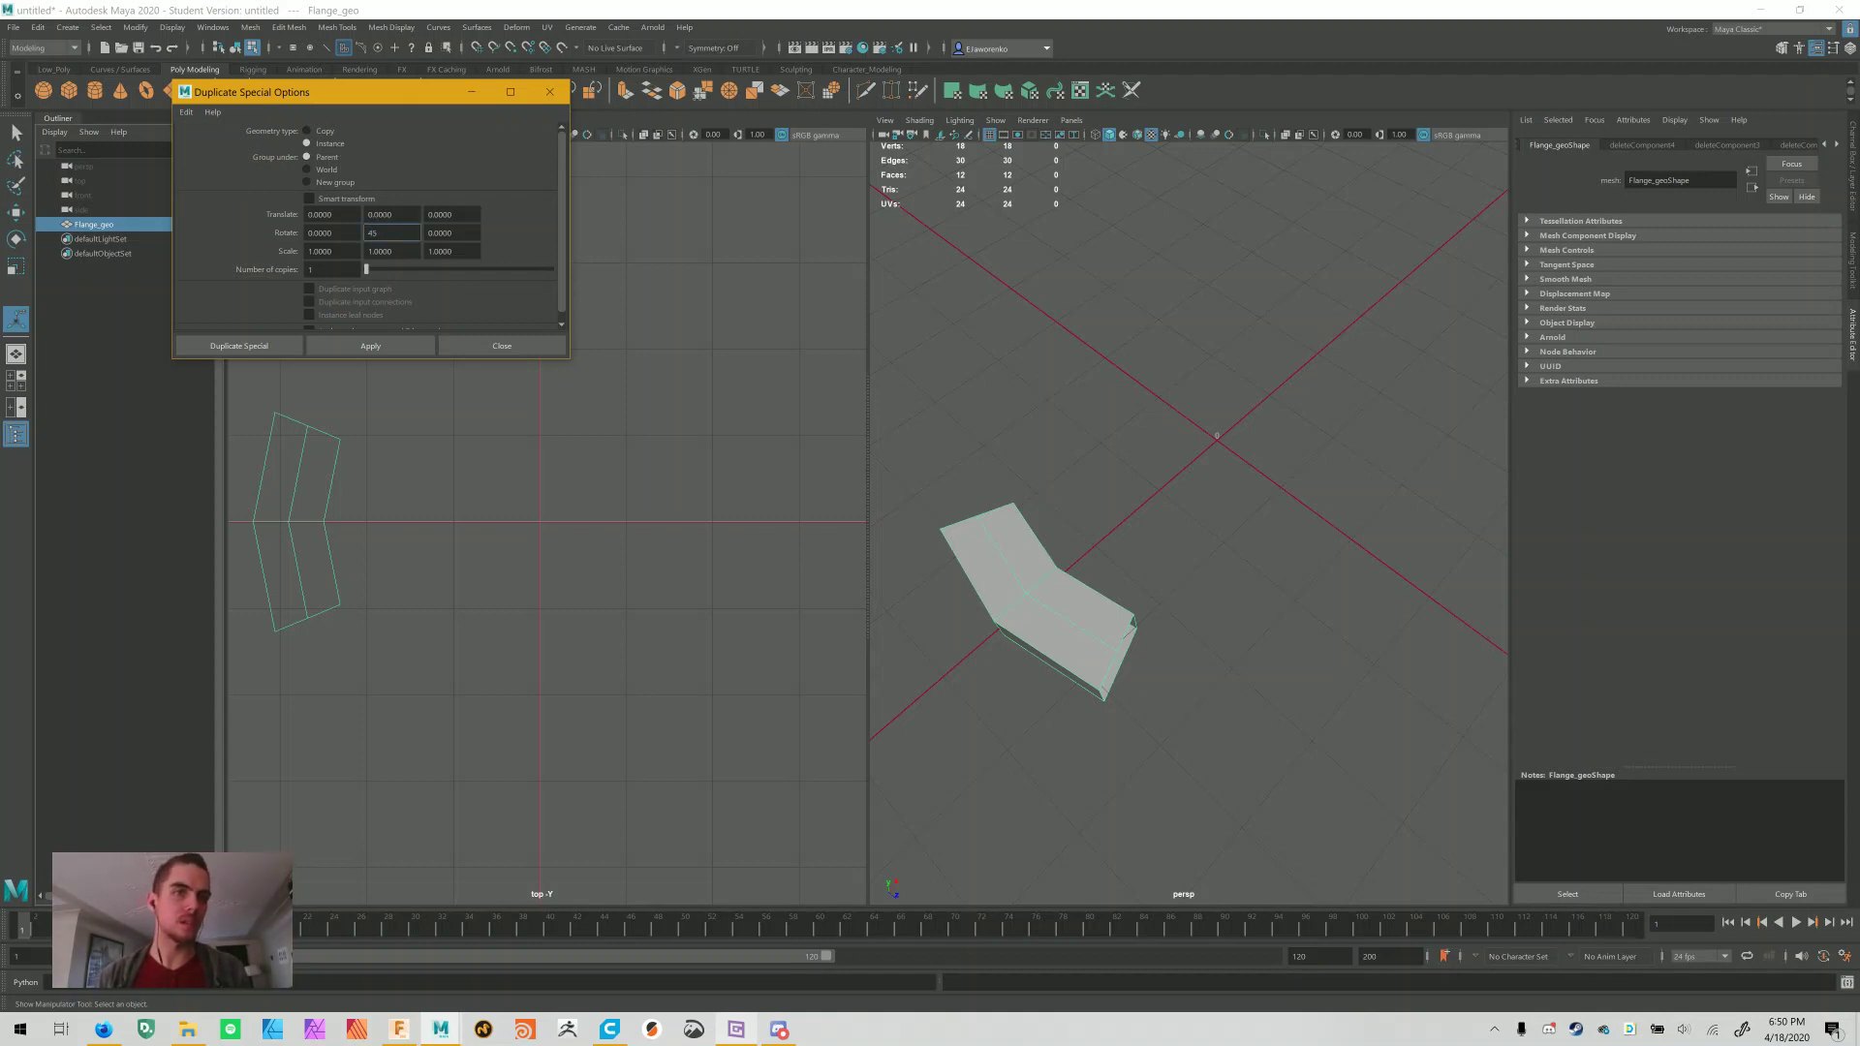
key("Tab")
double_click(327, 270)
type("8")
left_click(399, 342)
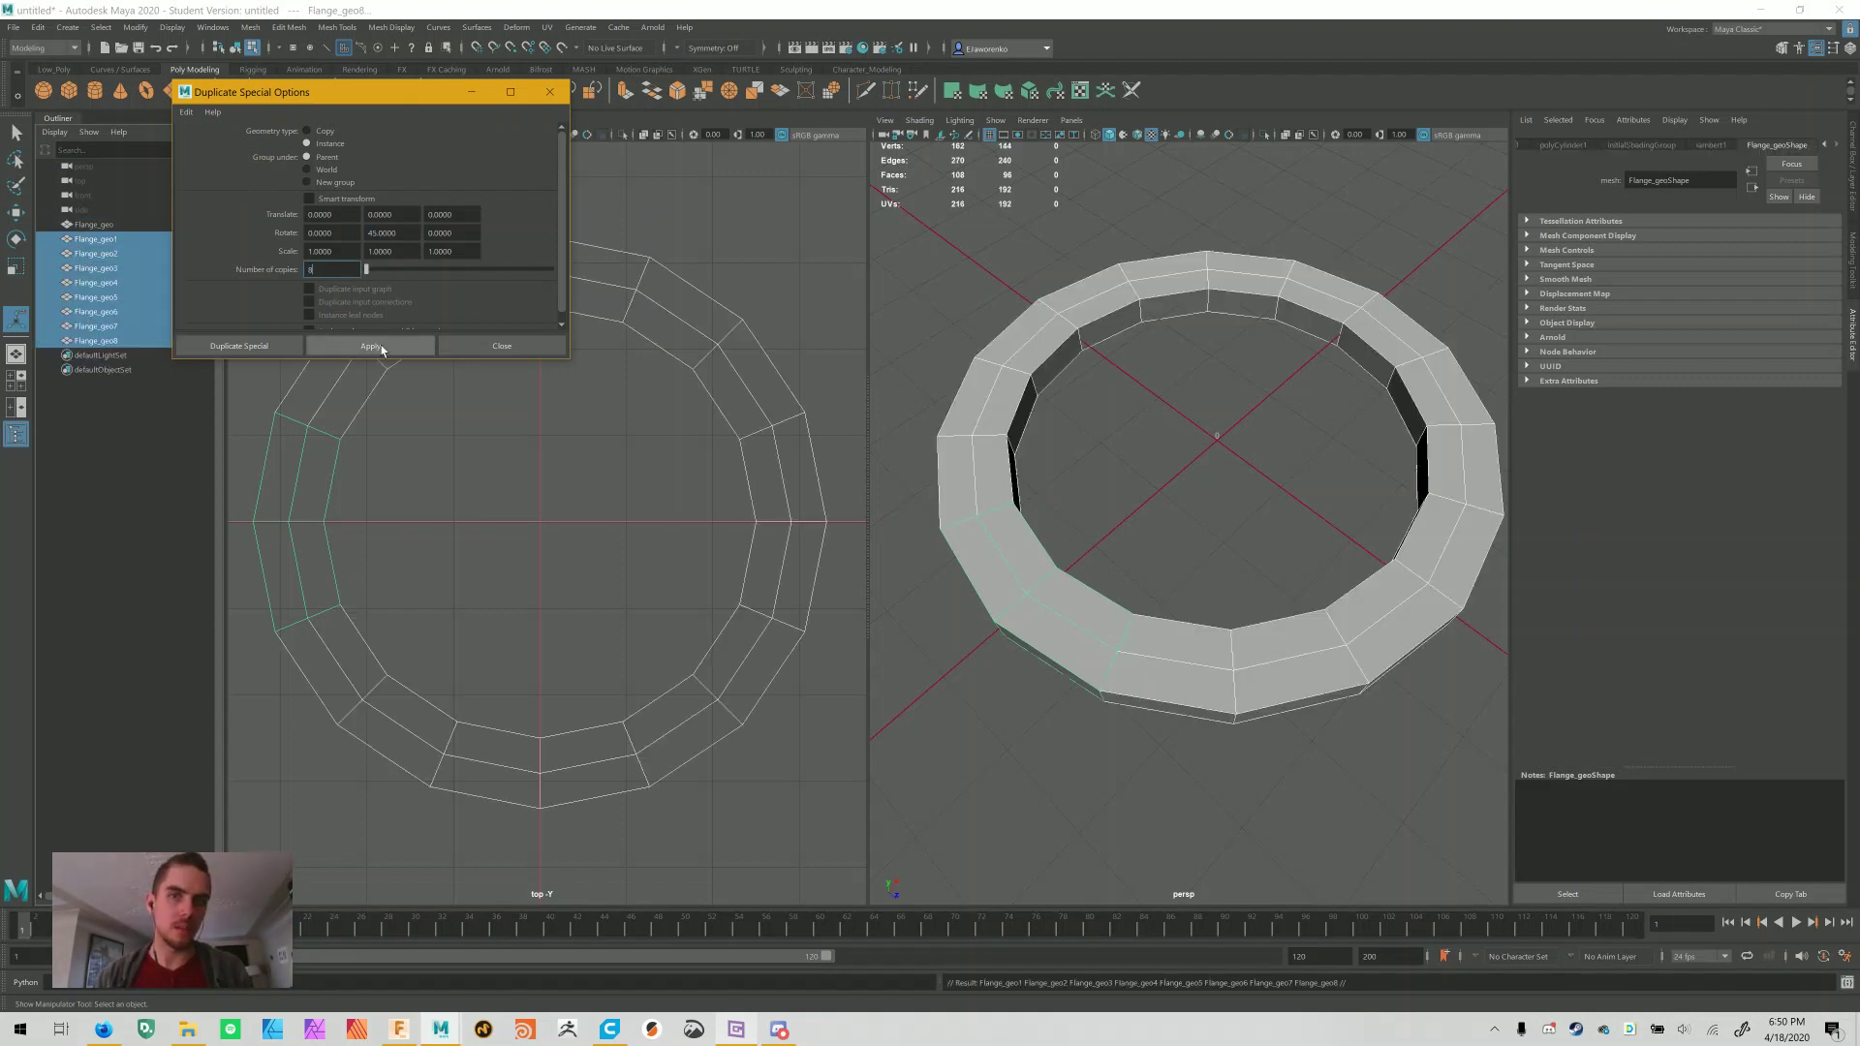
left_click(107, 341)
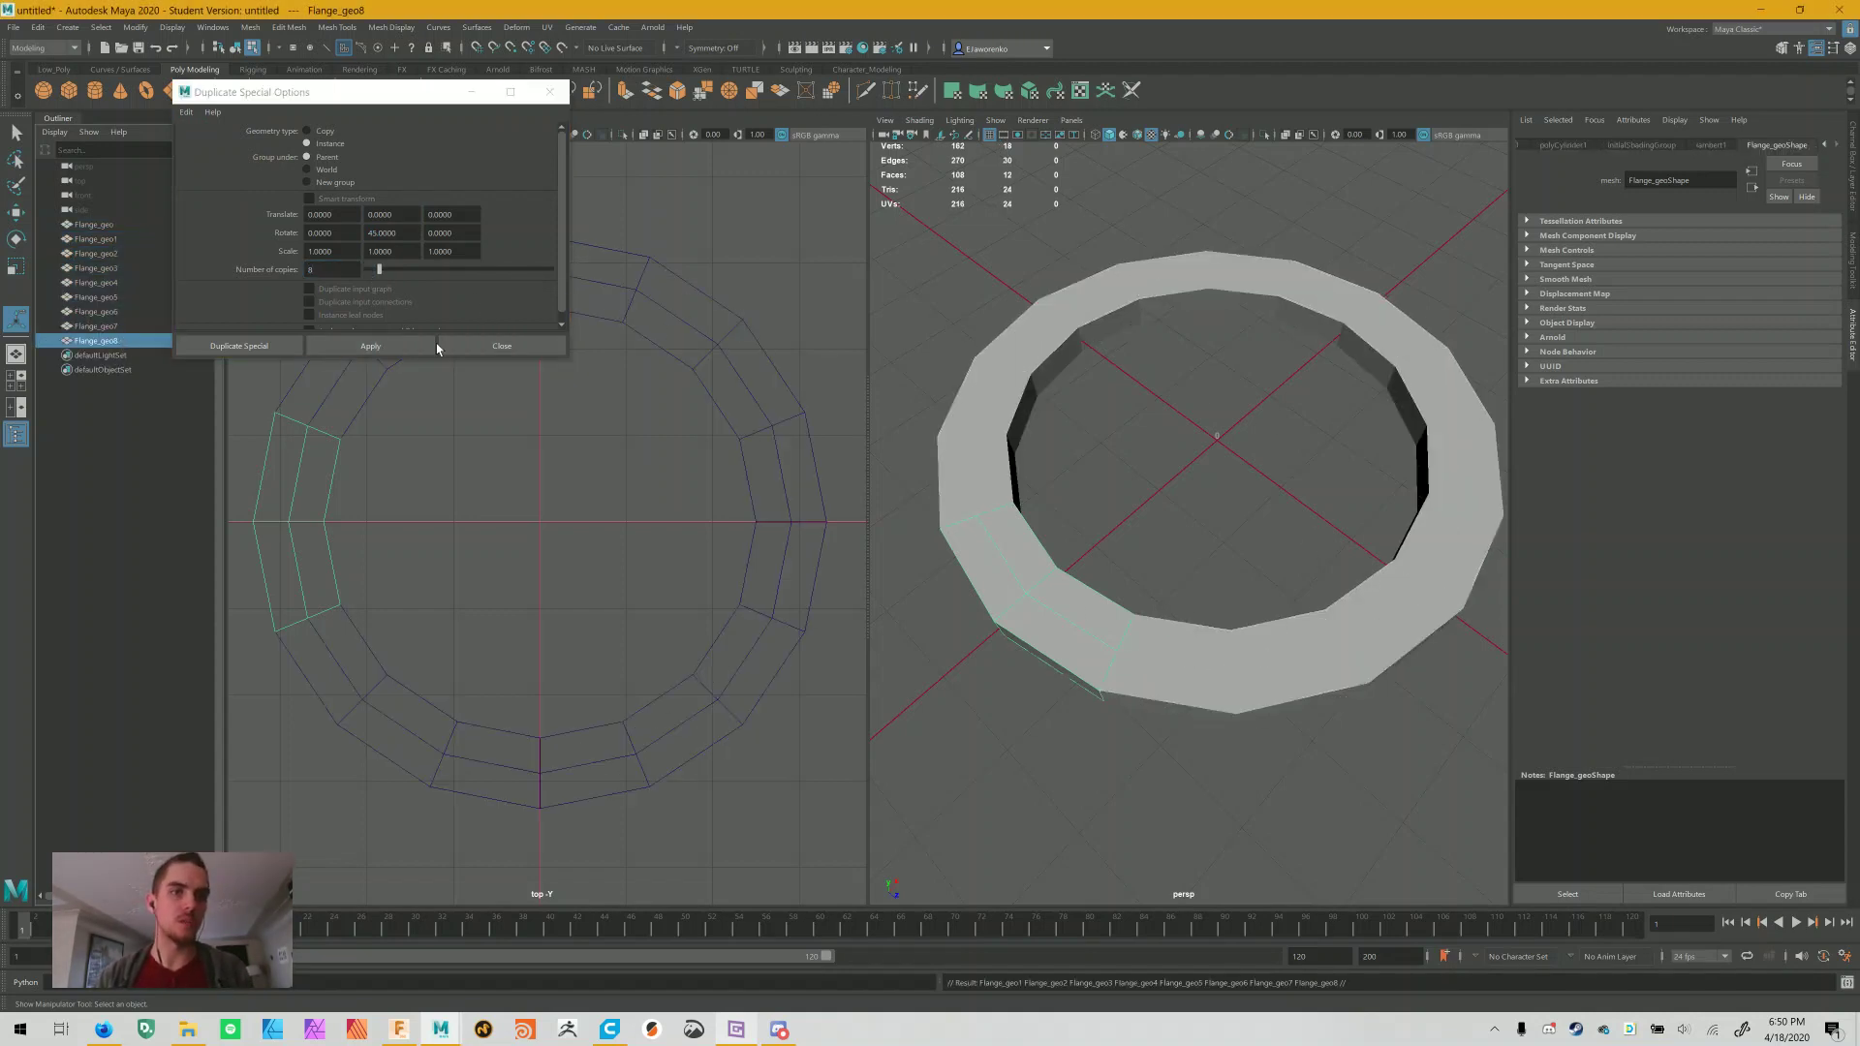
left_click(494, 346)
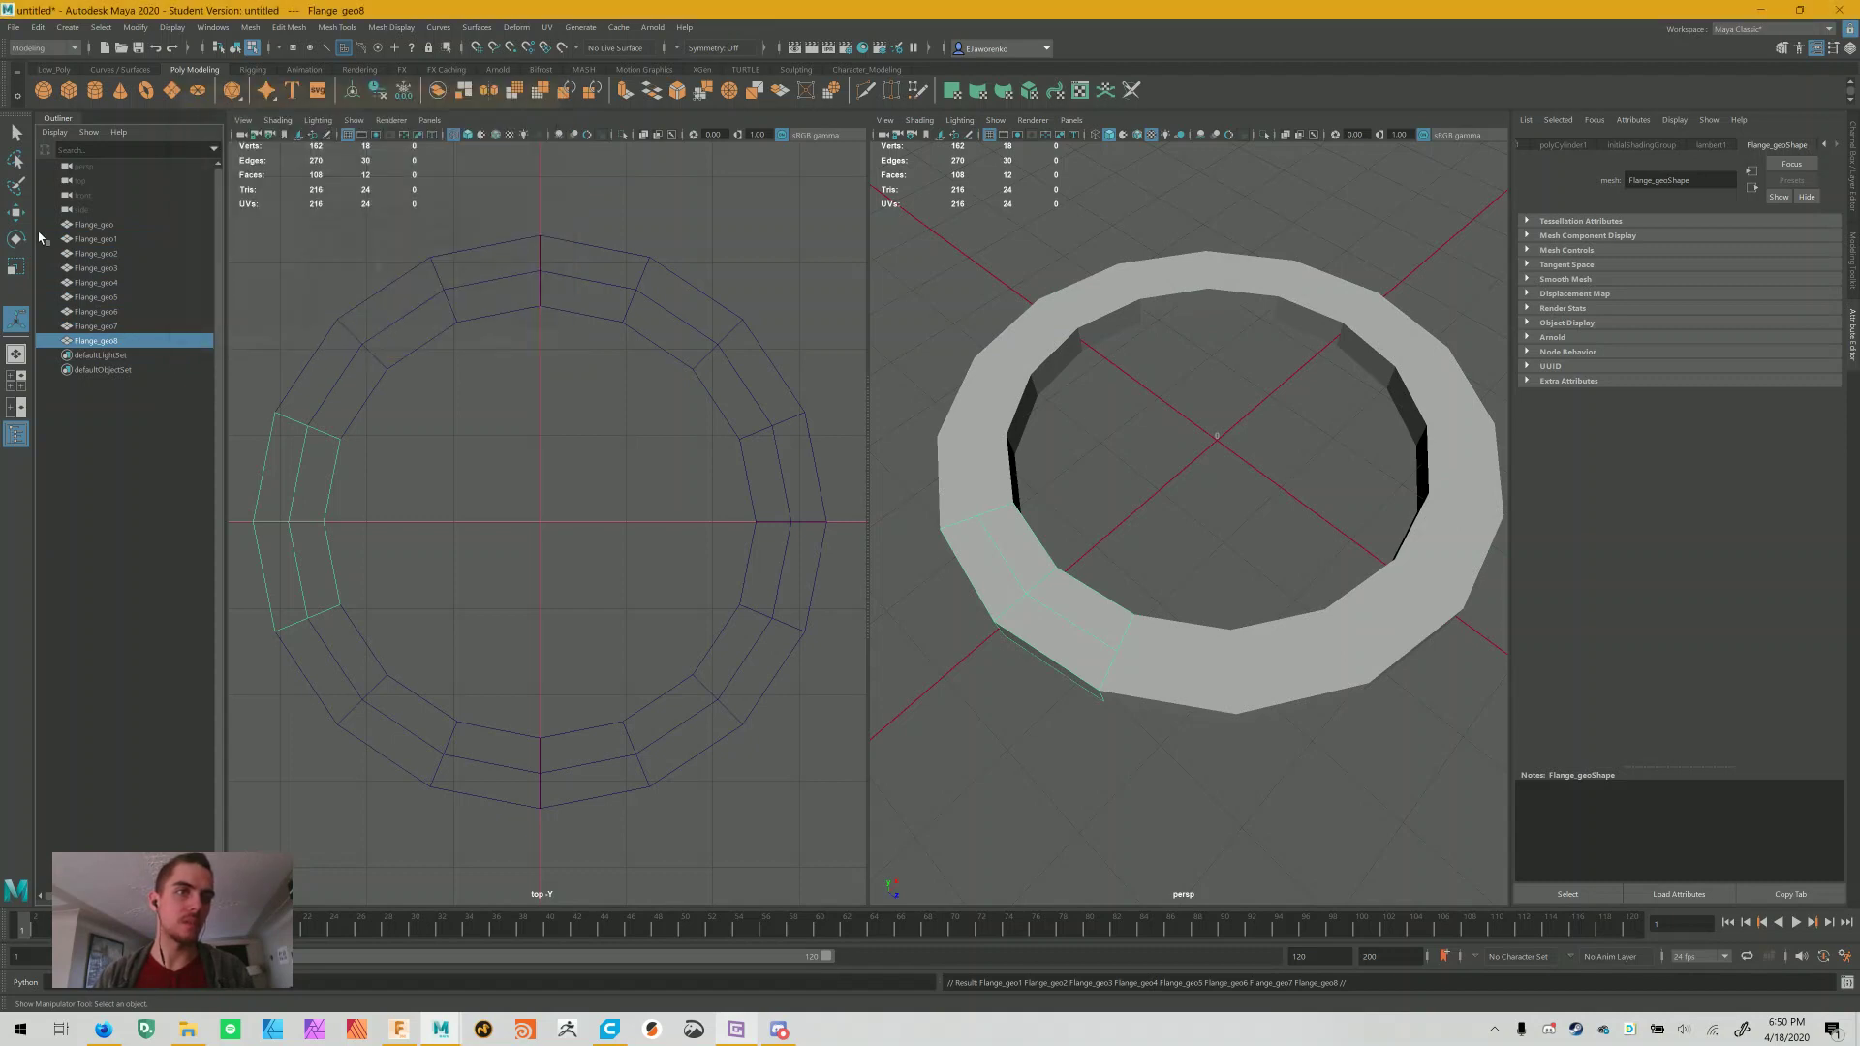
Rename the original slice Flange_Master_geo, hide it, and check instances Flange_geo1, 2 and 8
double_click(95, 225)
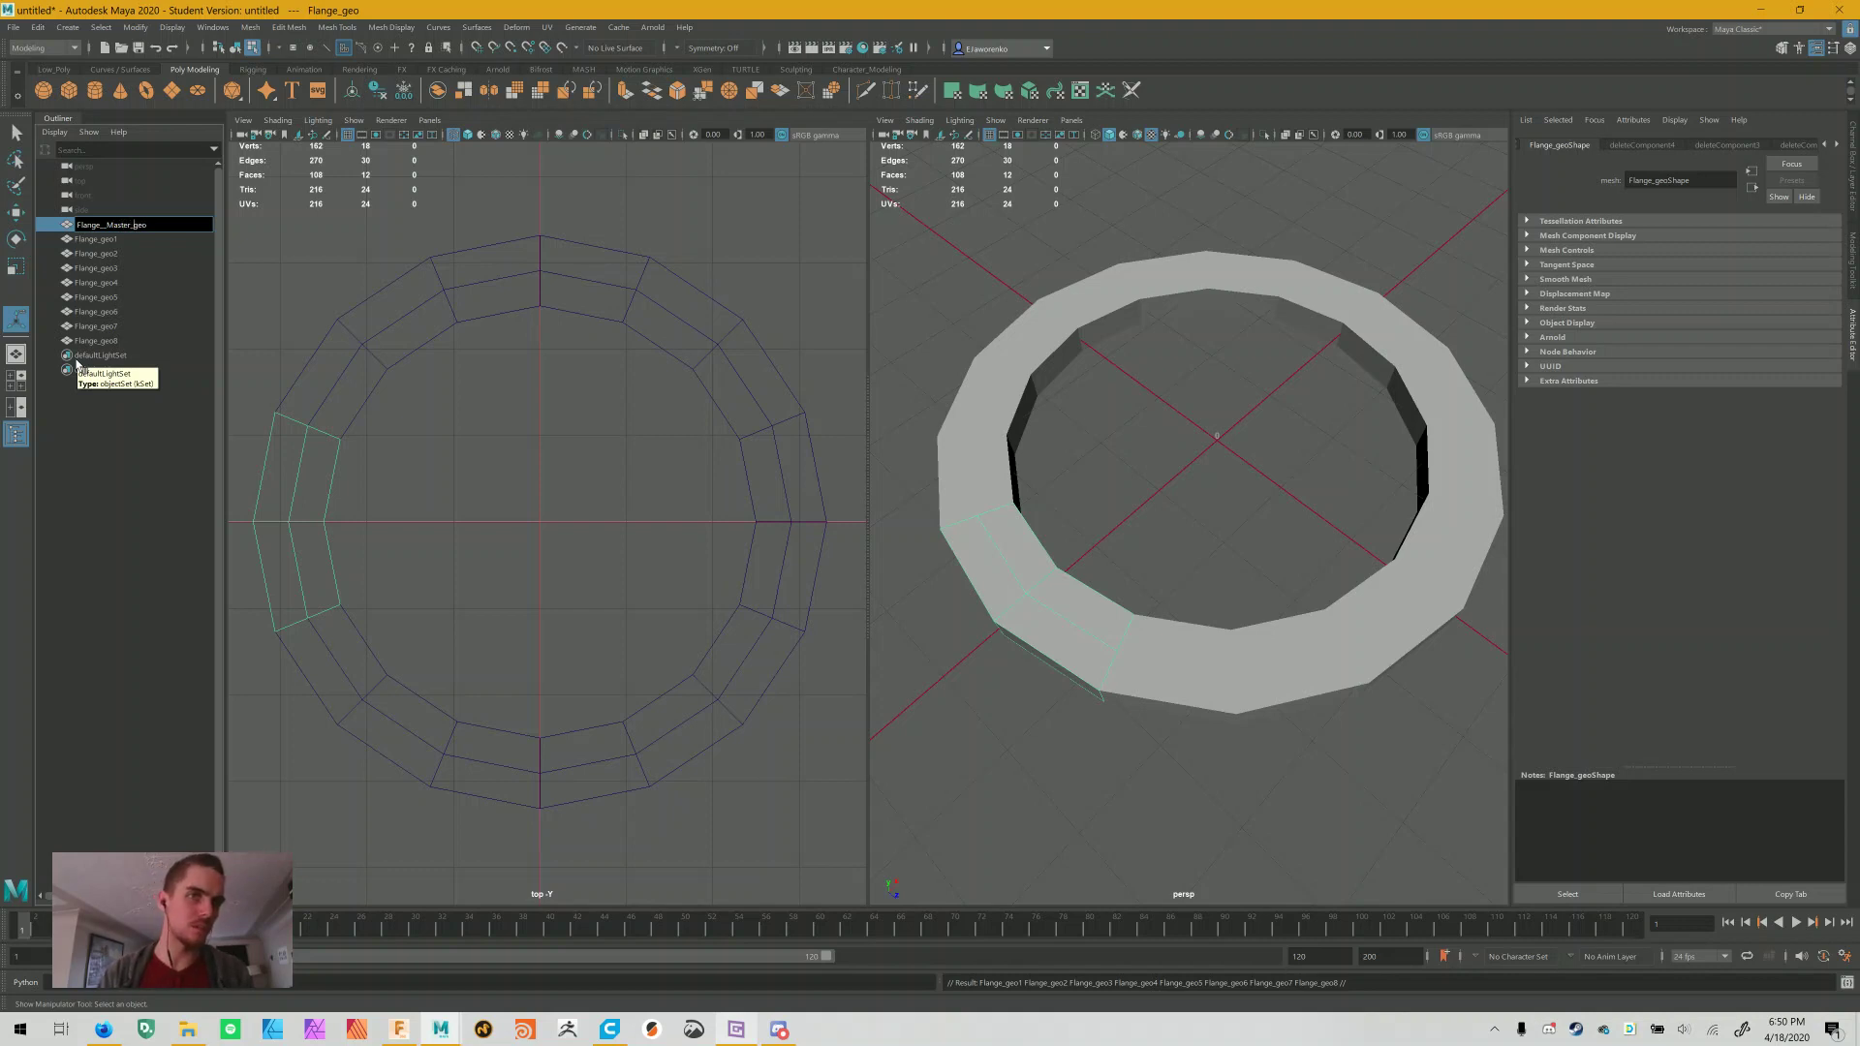
key("Return")
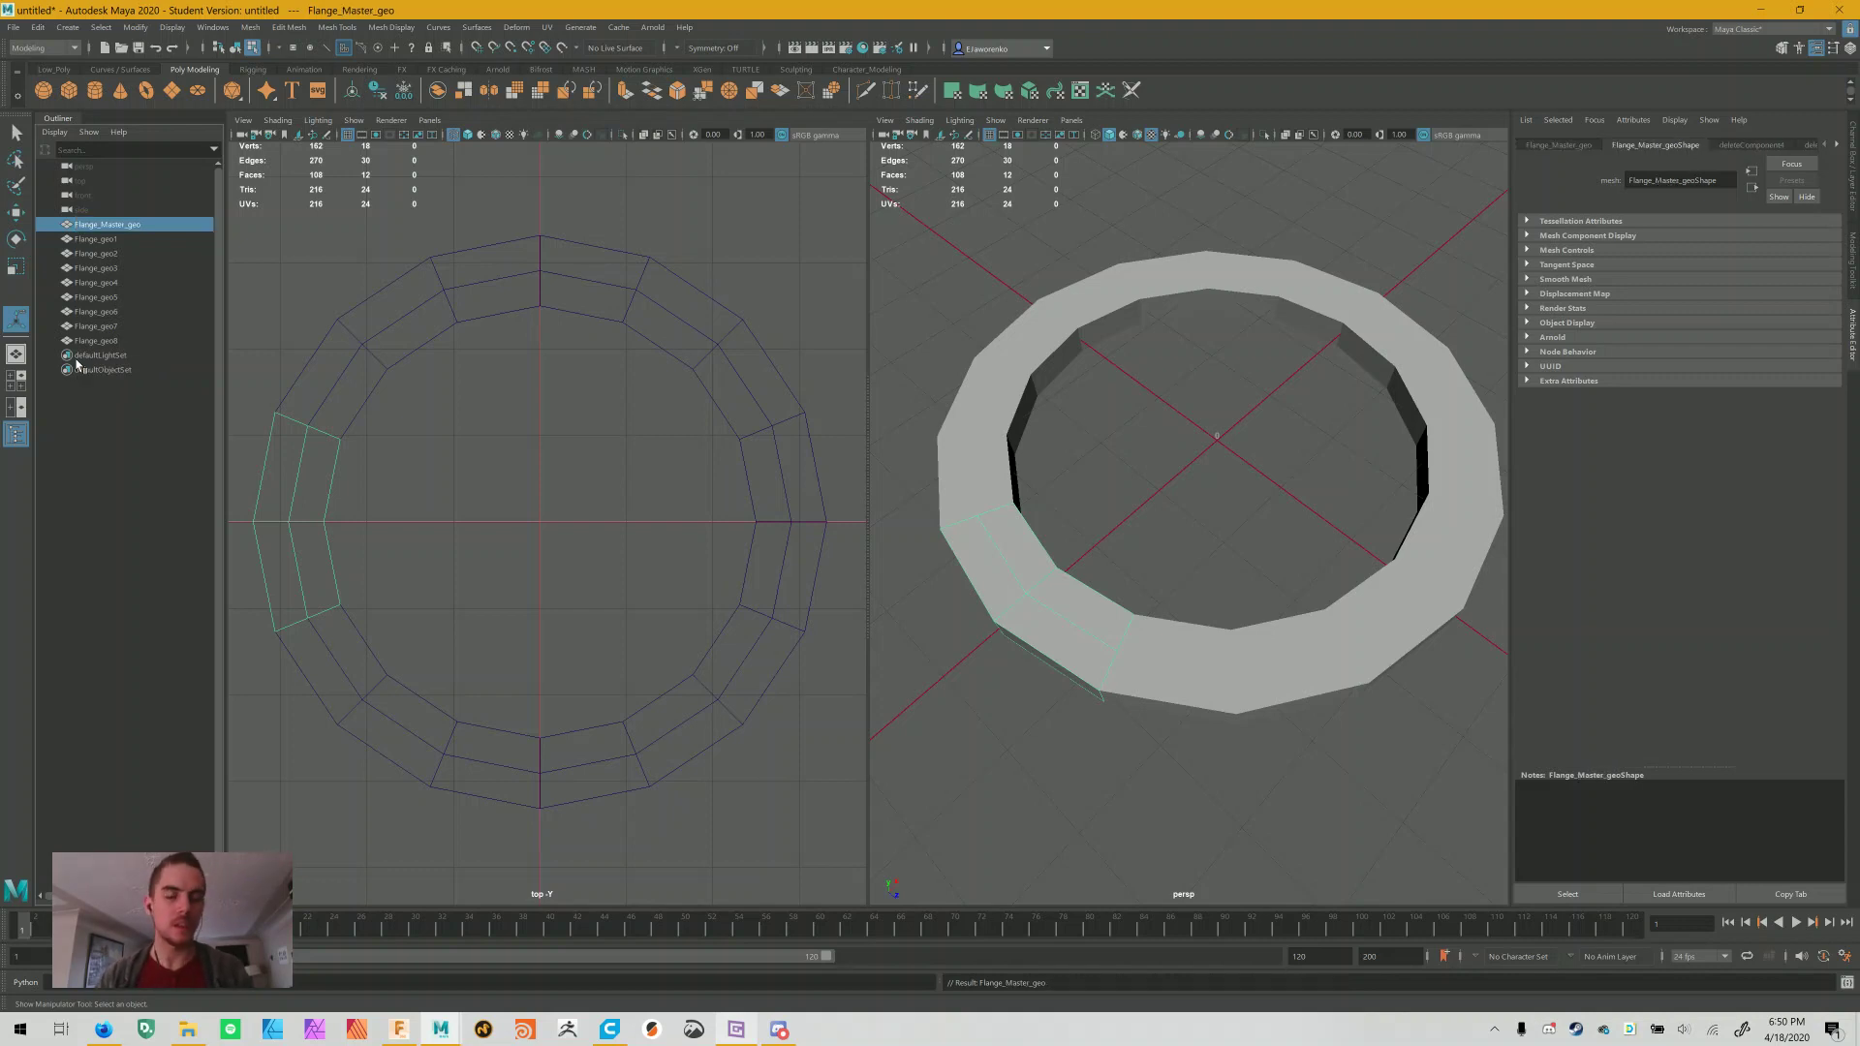
key("h")
left_click(109, 253)
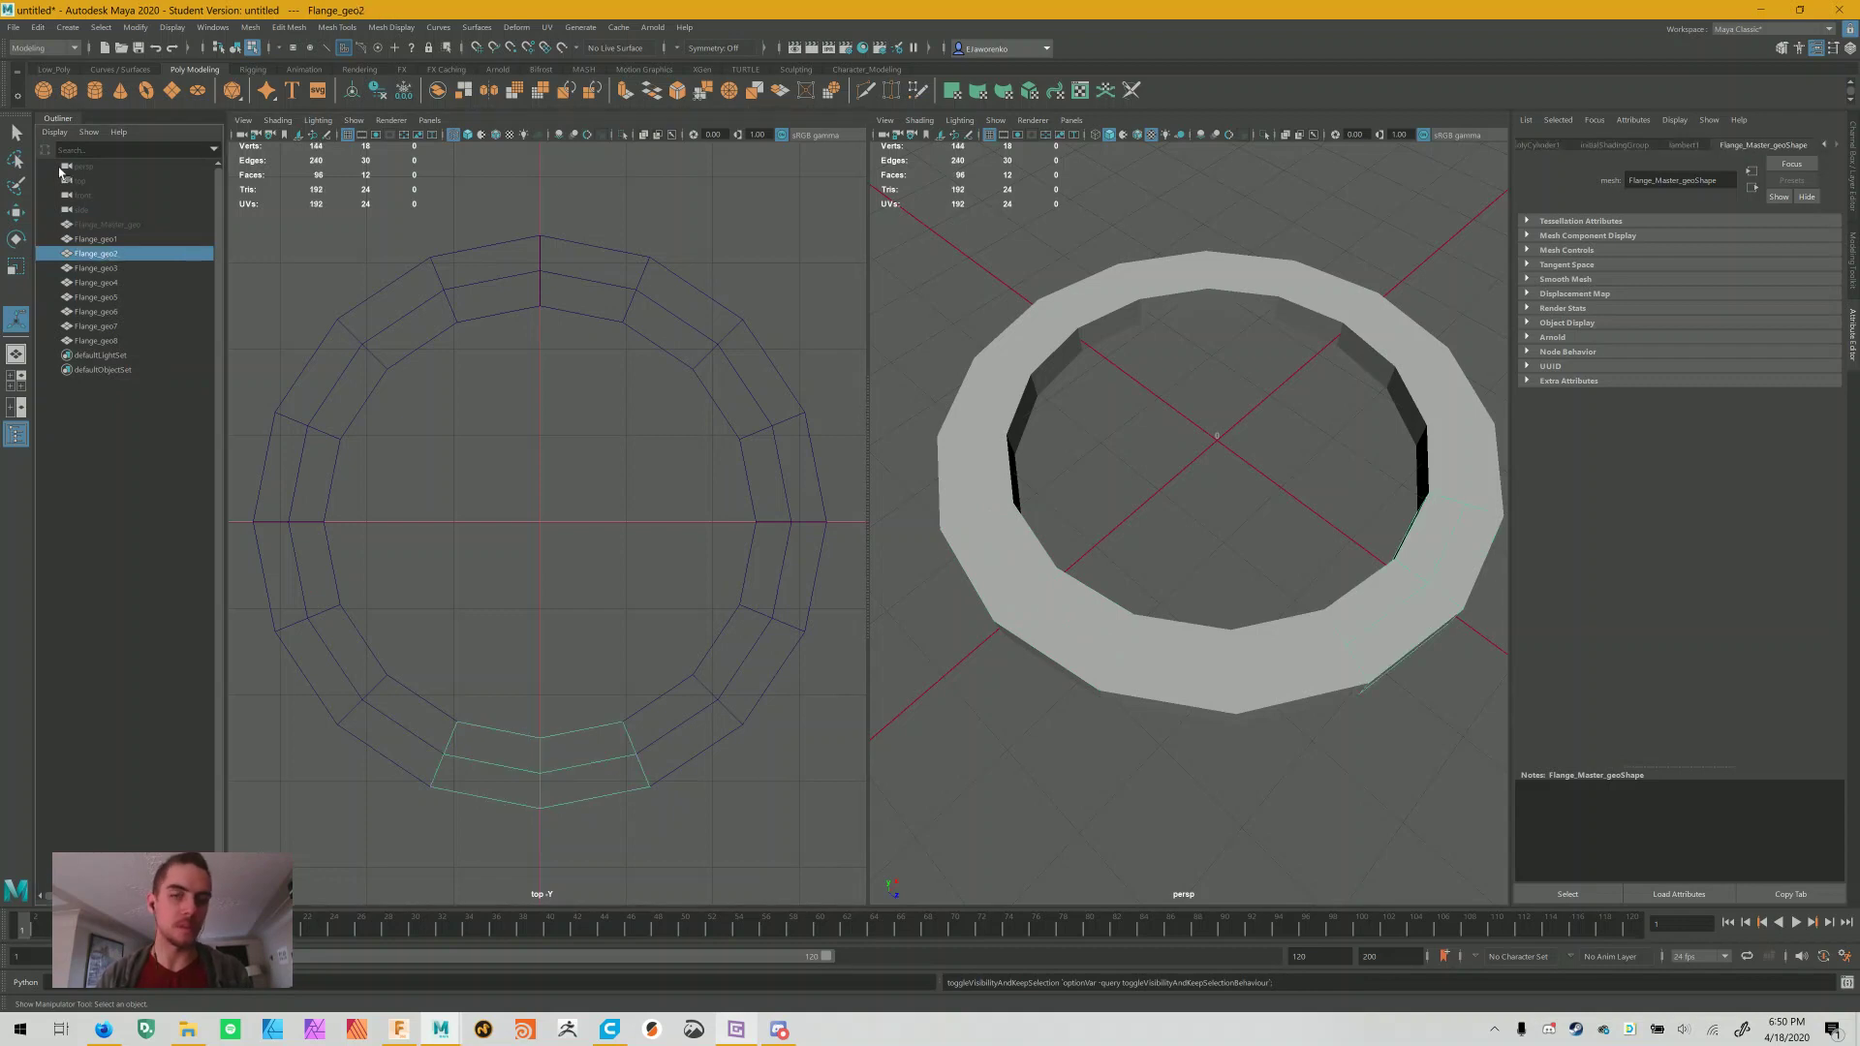
left_click(101, 242)
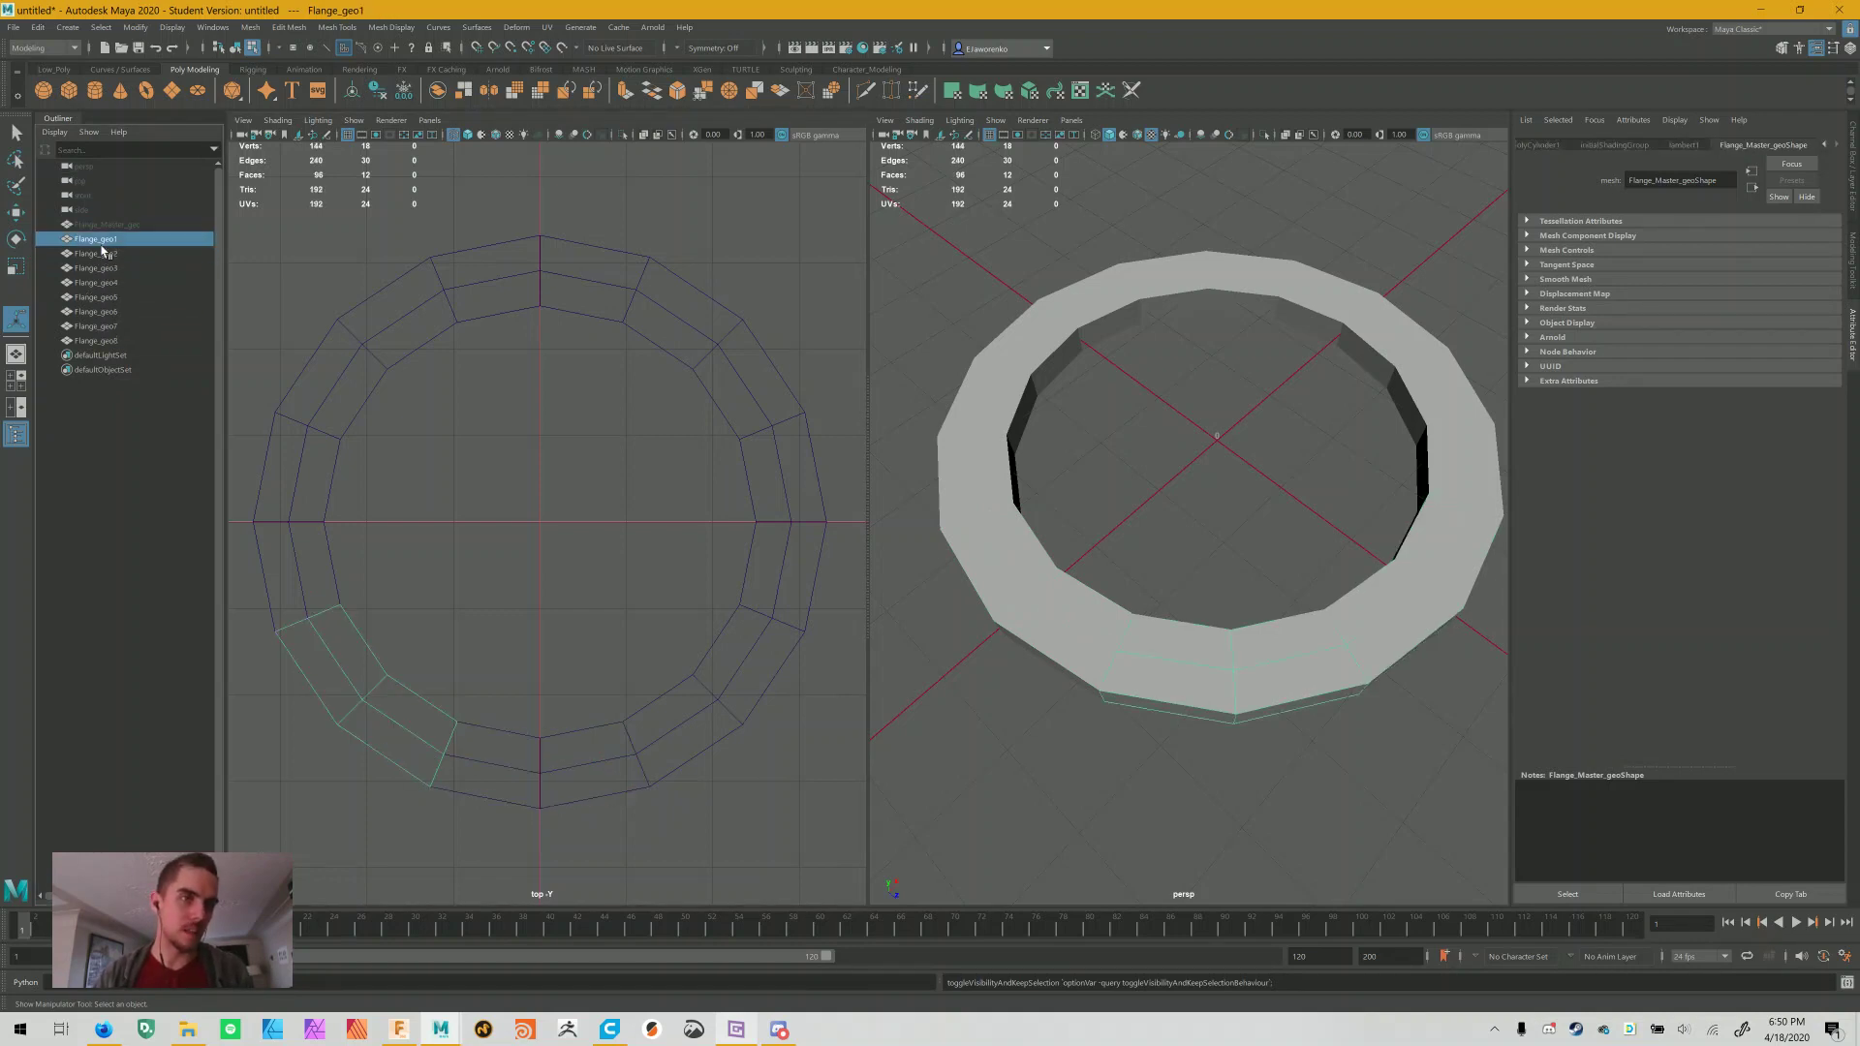
left_click(100, 341)
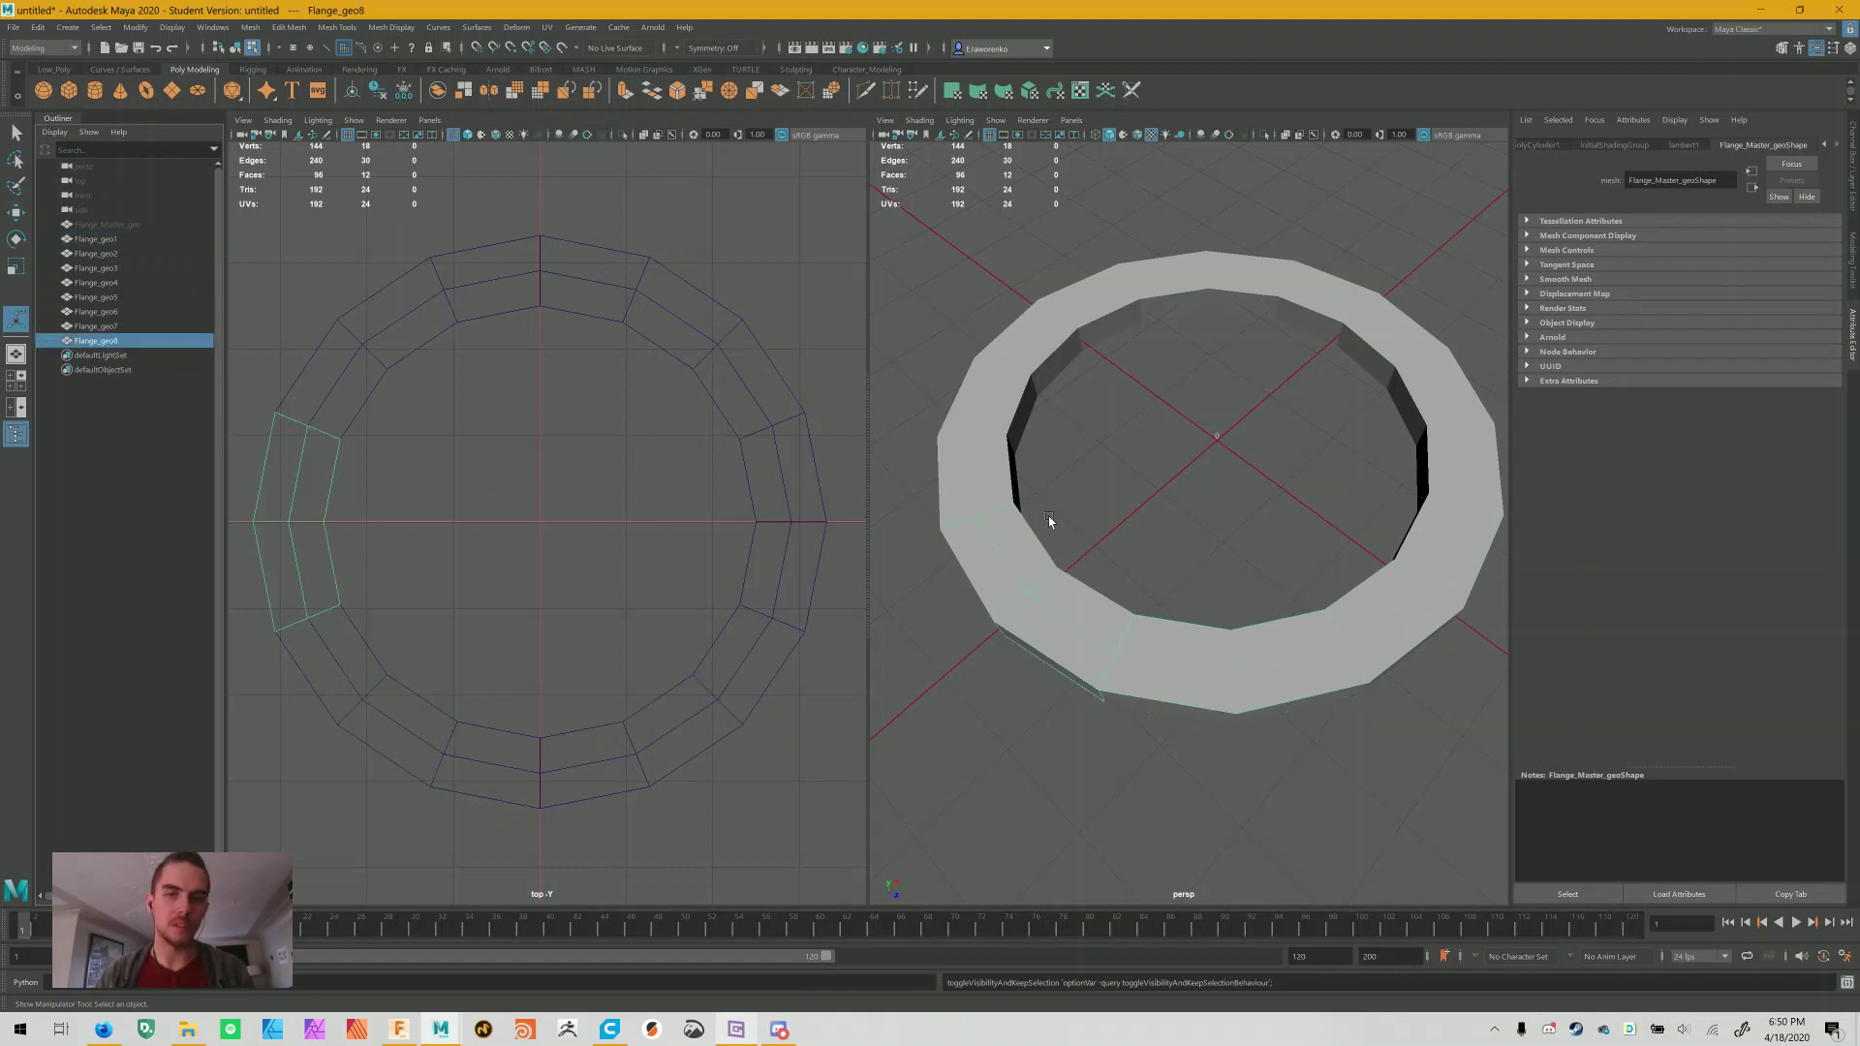
right_click_drag(1045, 612, 1041, 655)
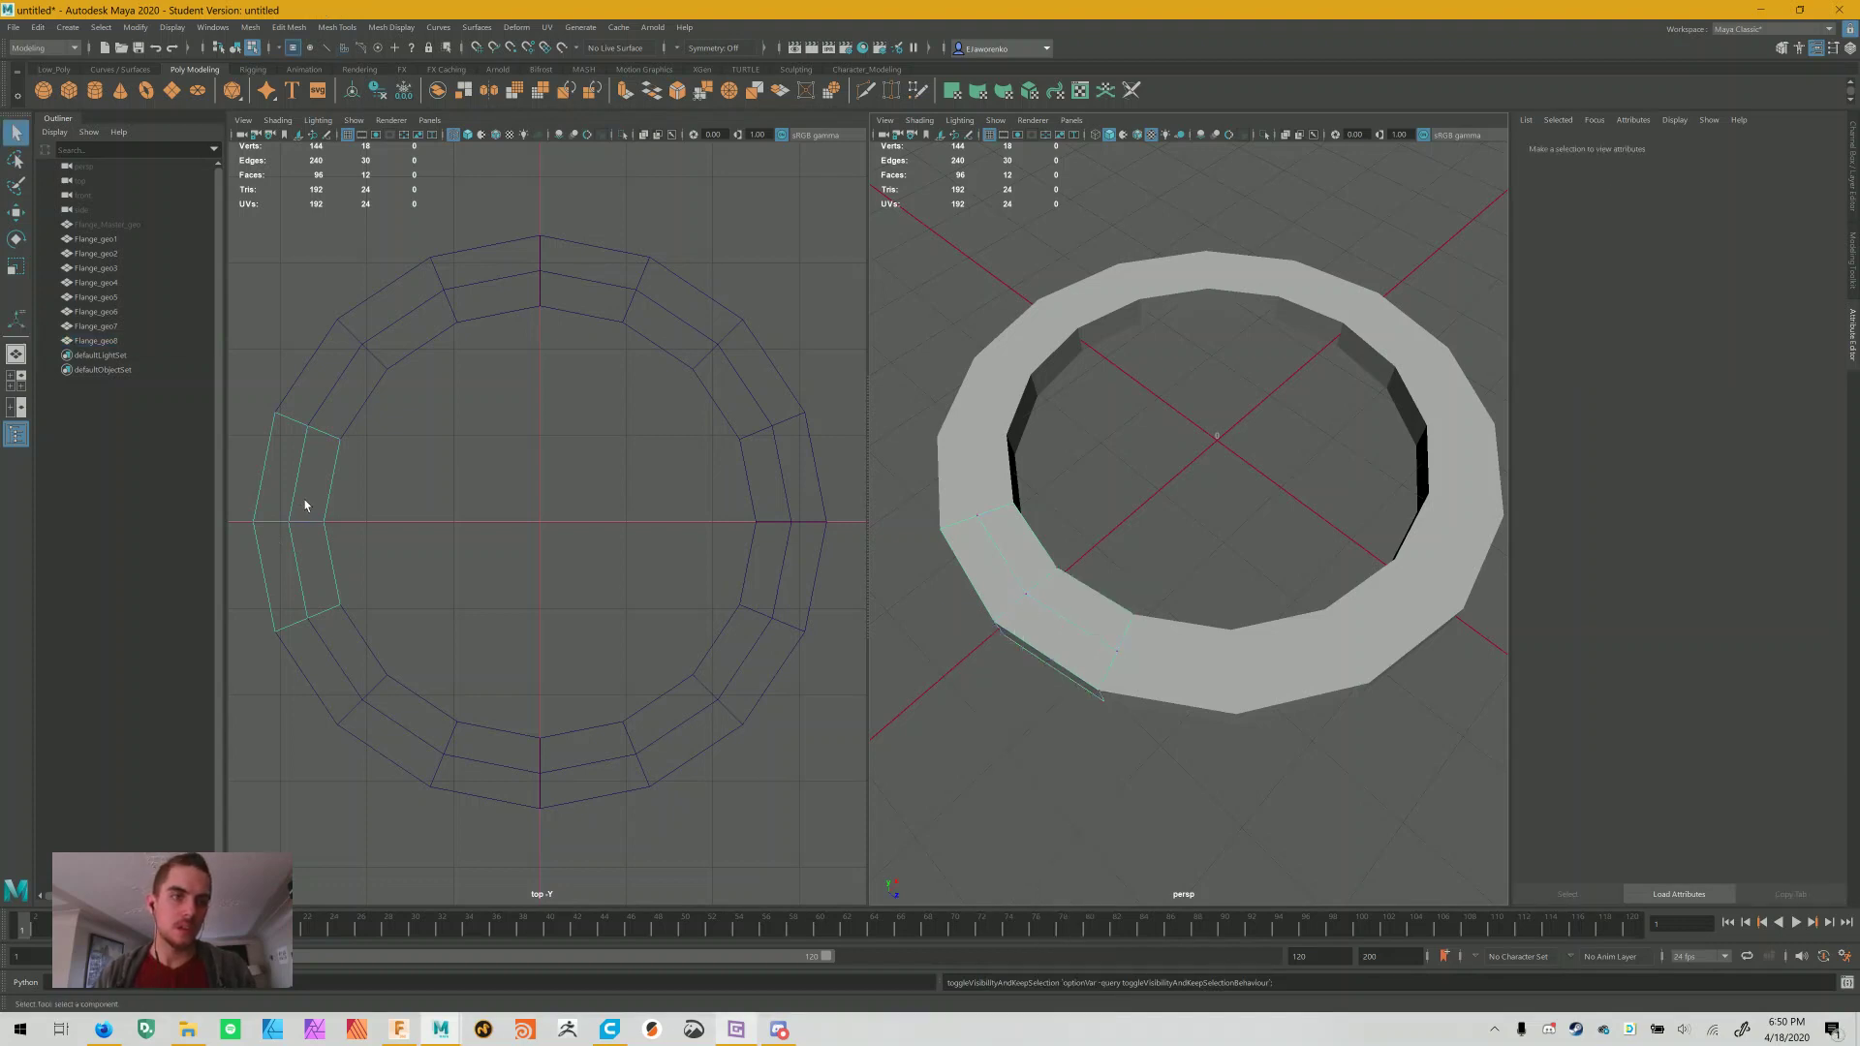
Zoom in on the slice's middle vertex and chamfer it into a small diamond
left_click_drag(304, 506, 275, 533)
middle_click_drag(316, 536, 451, 495, "alt")
scroll(450, 495, "up", 4)
scroll(450, 495, "up", 3)
middle_click_drag(575, 424, 772, 464, "alt")
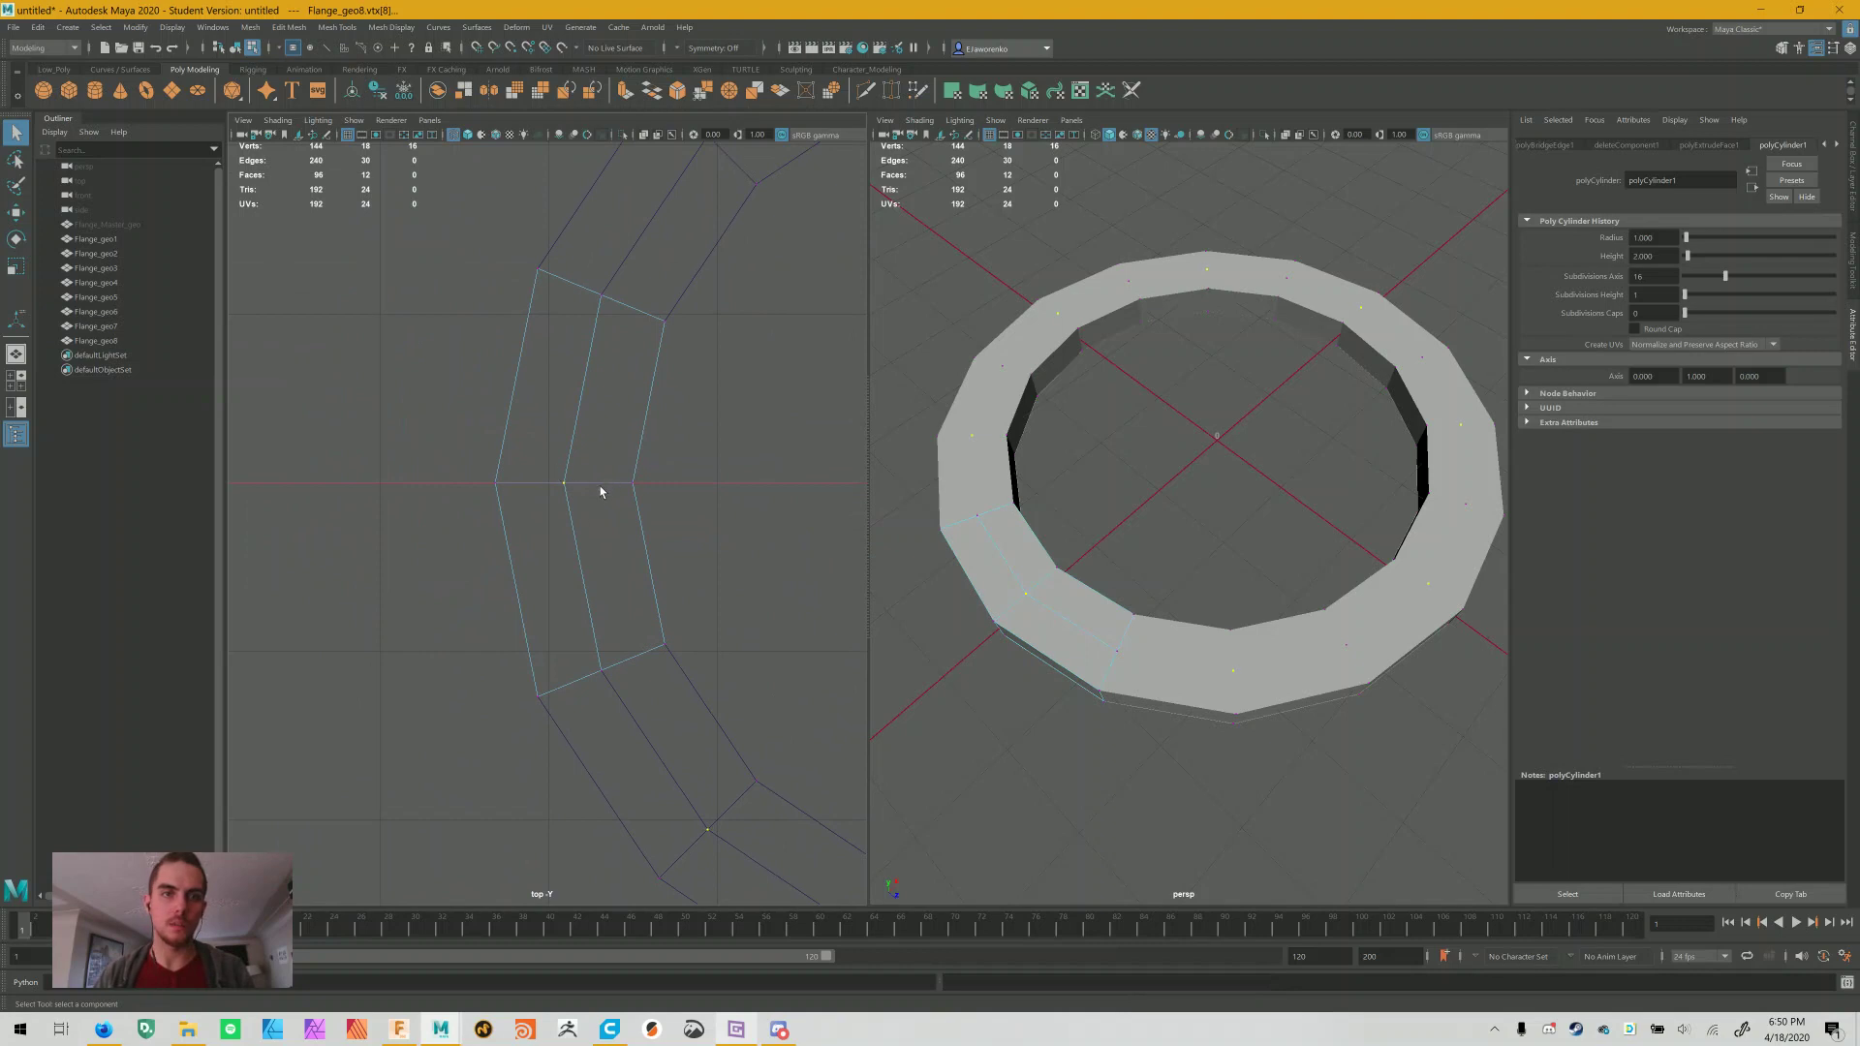
right_click_drag(599, 491, 678, 487, "shift")
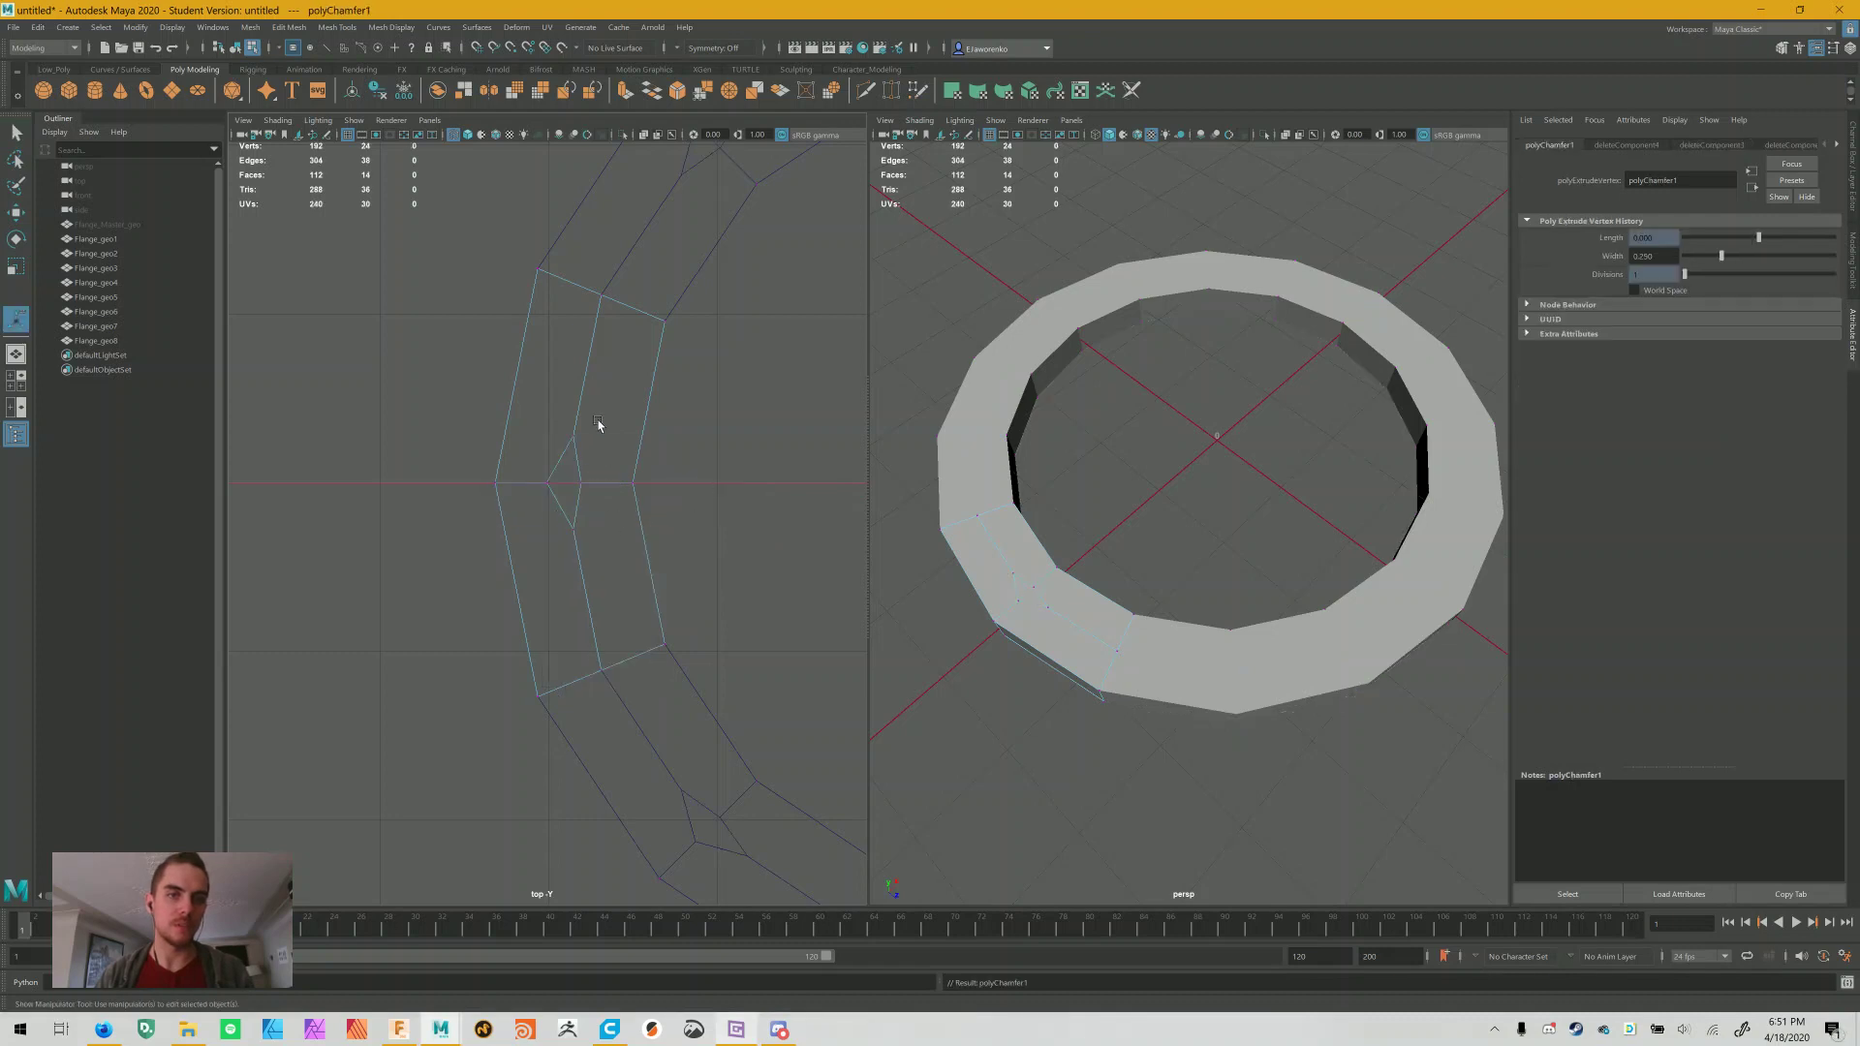
Circularize the diamond vertex loops with 1 added division to make octagons
left_click_drag(601, 412, 543, 548)
right_click_drag(599, 463, 605, 604, "shift")
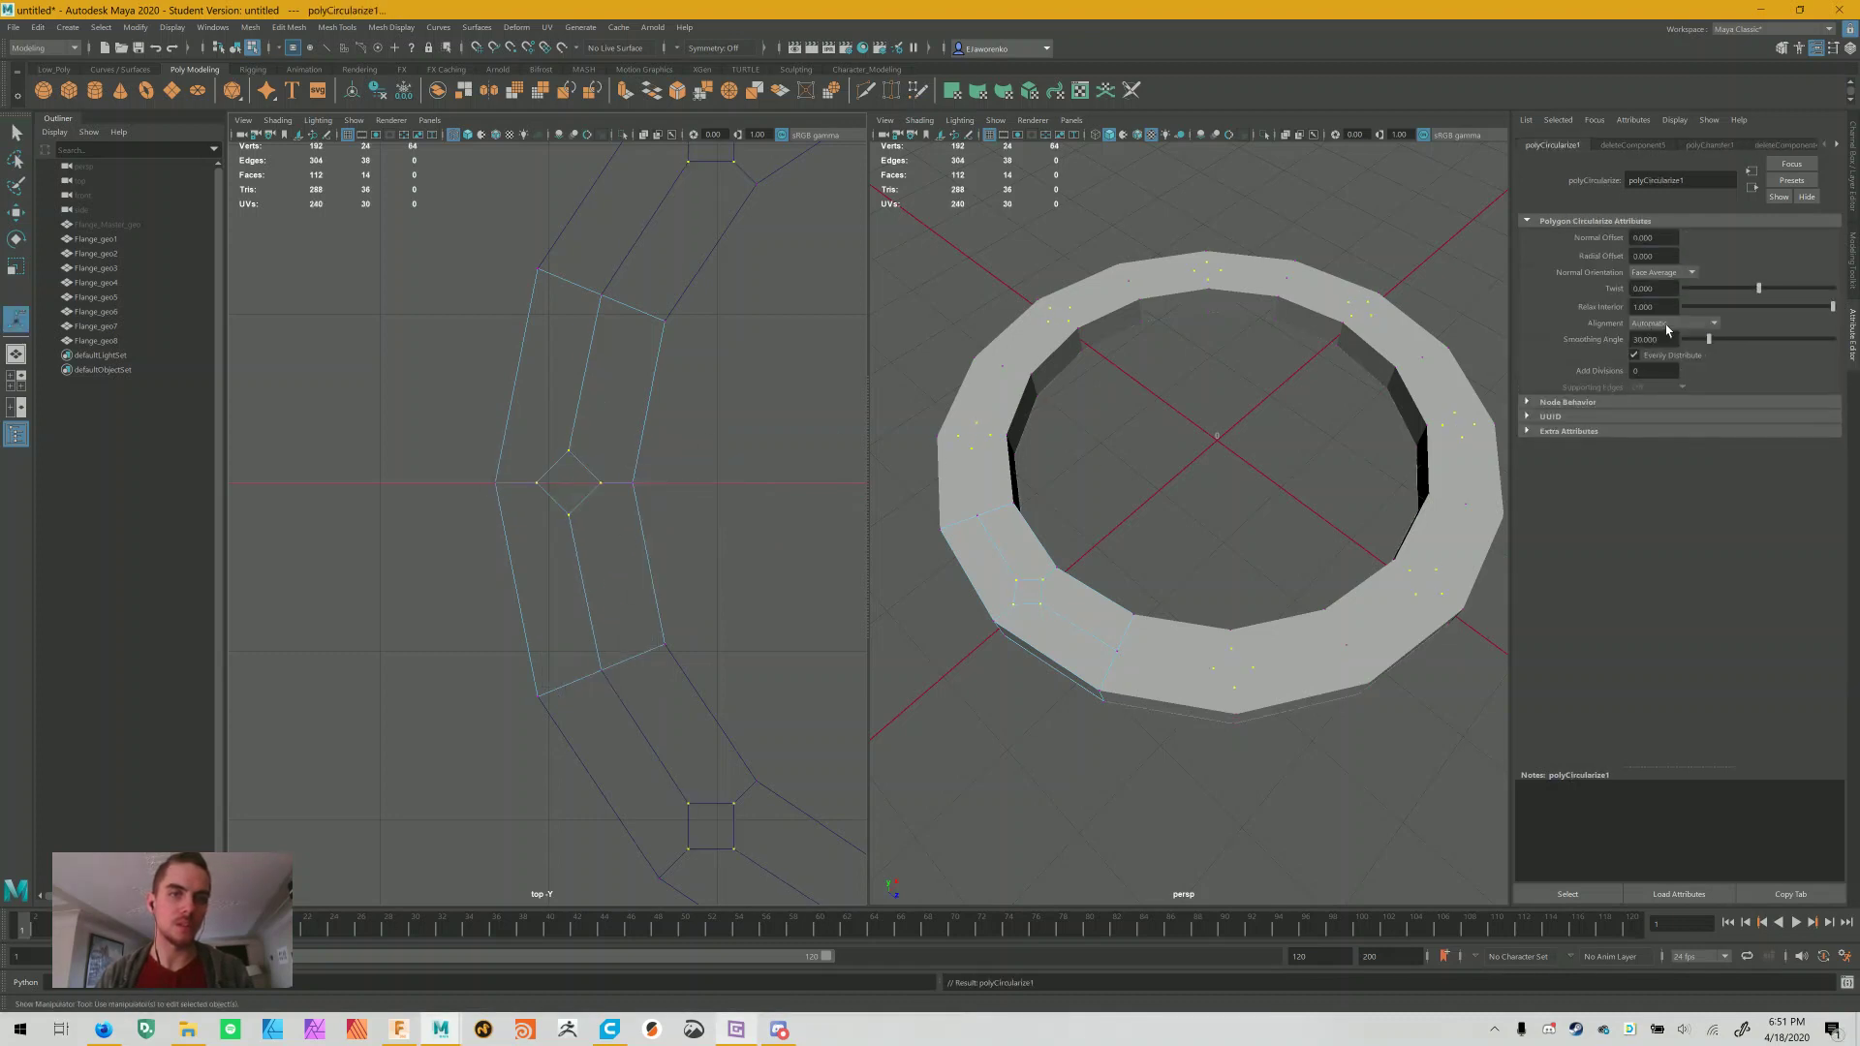
double_click(1650, 371)
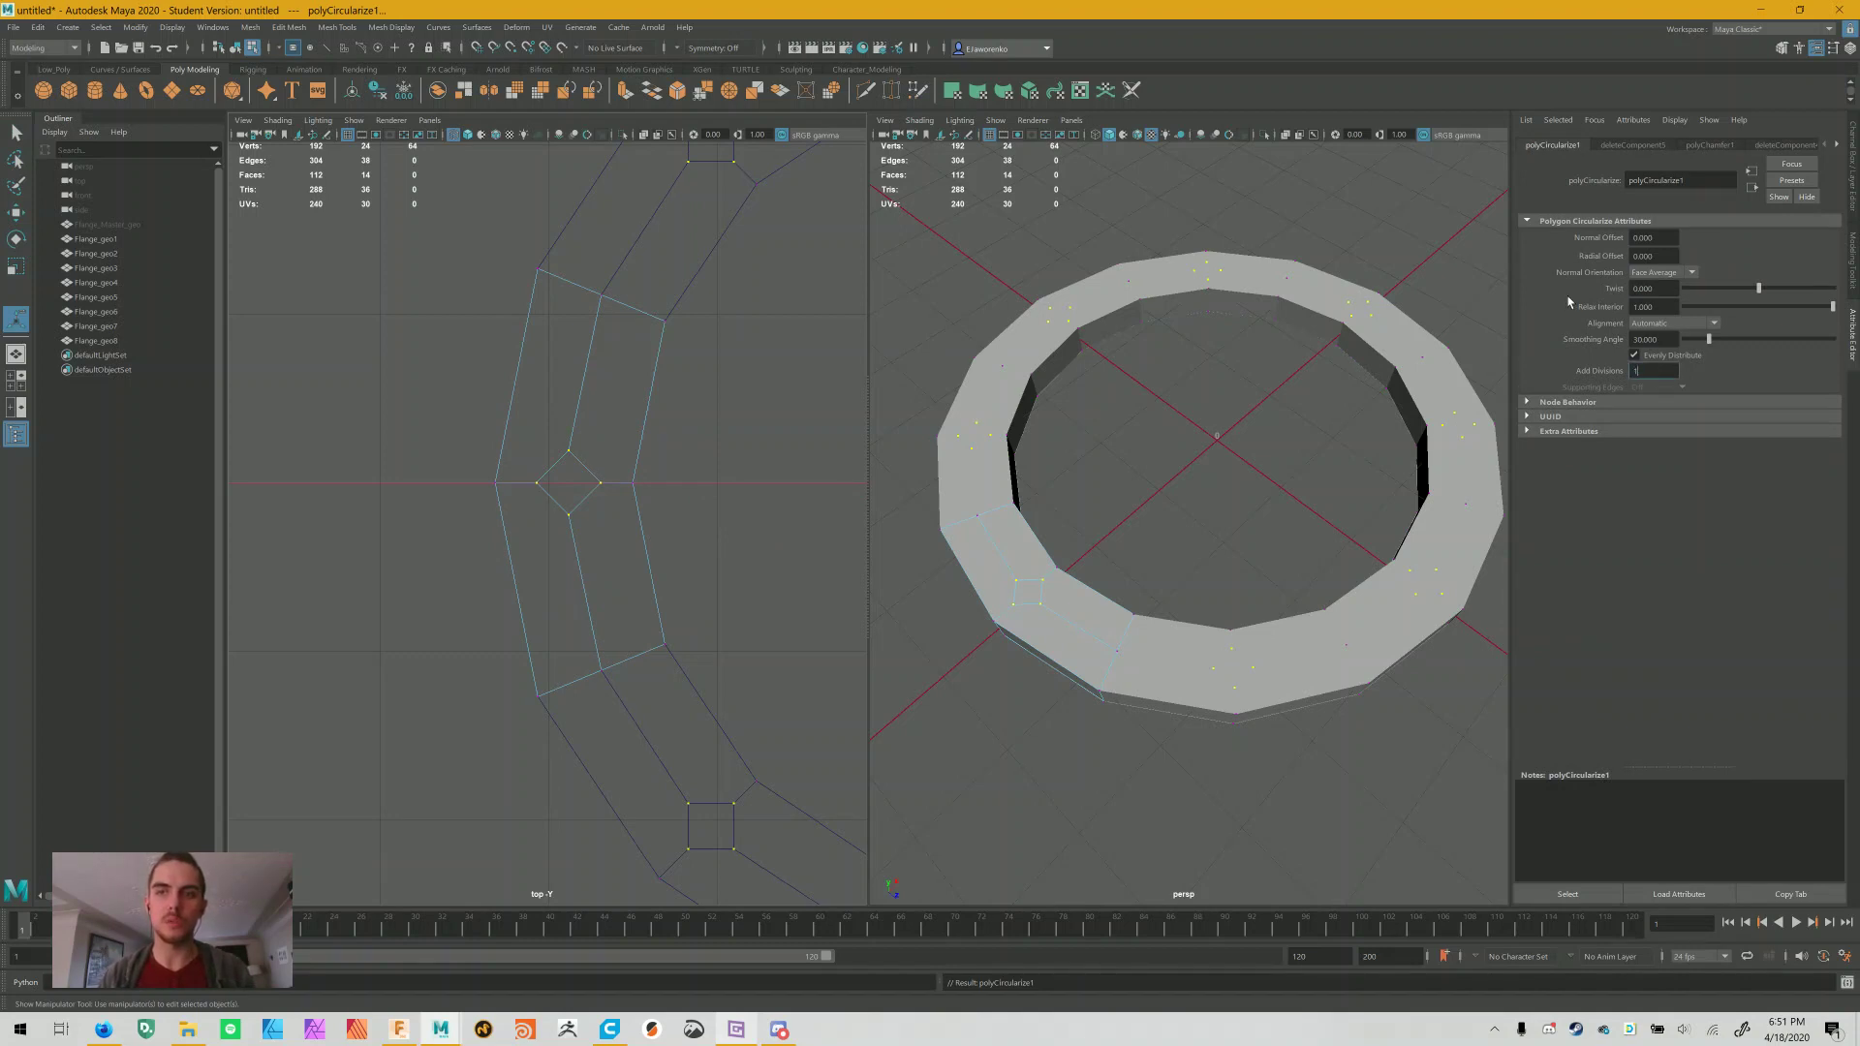
key("Return")
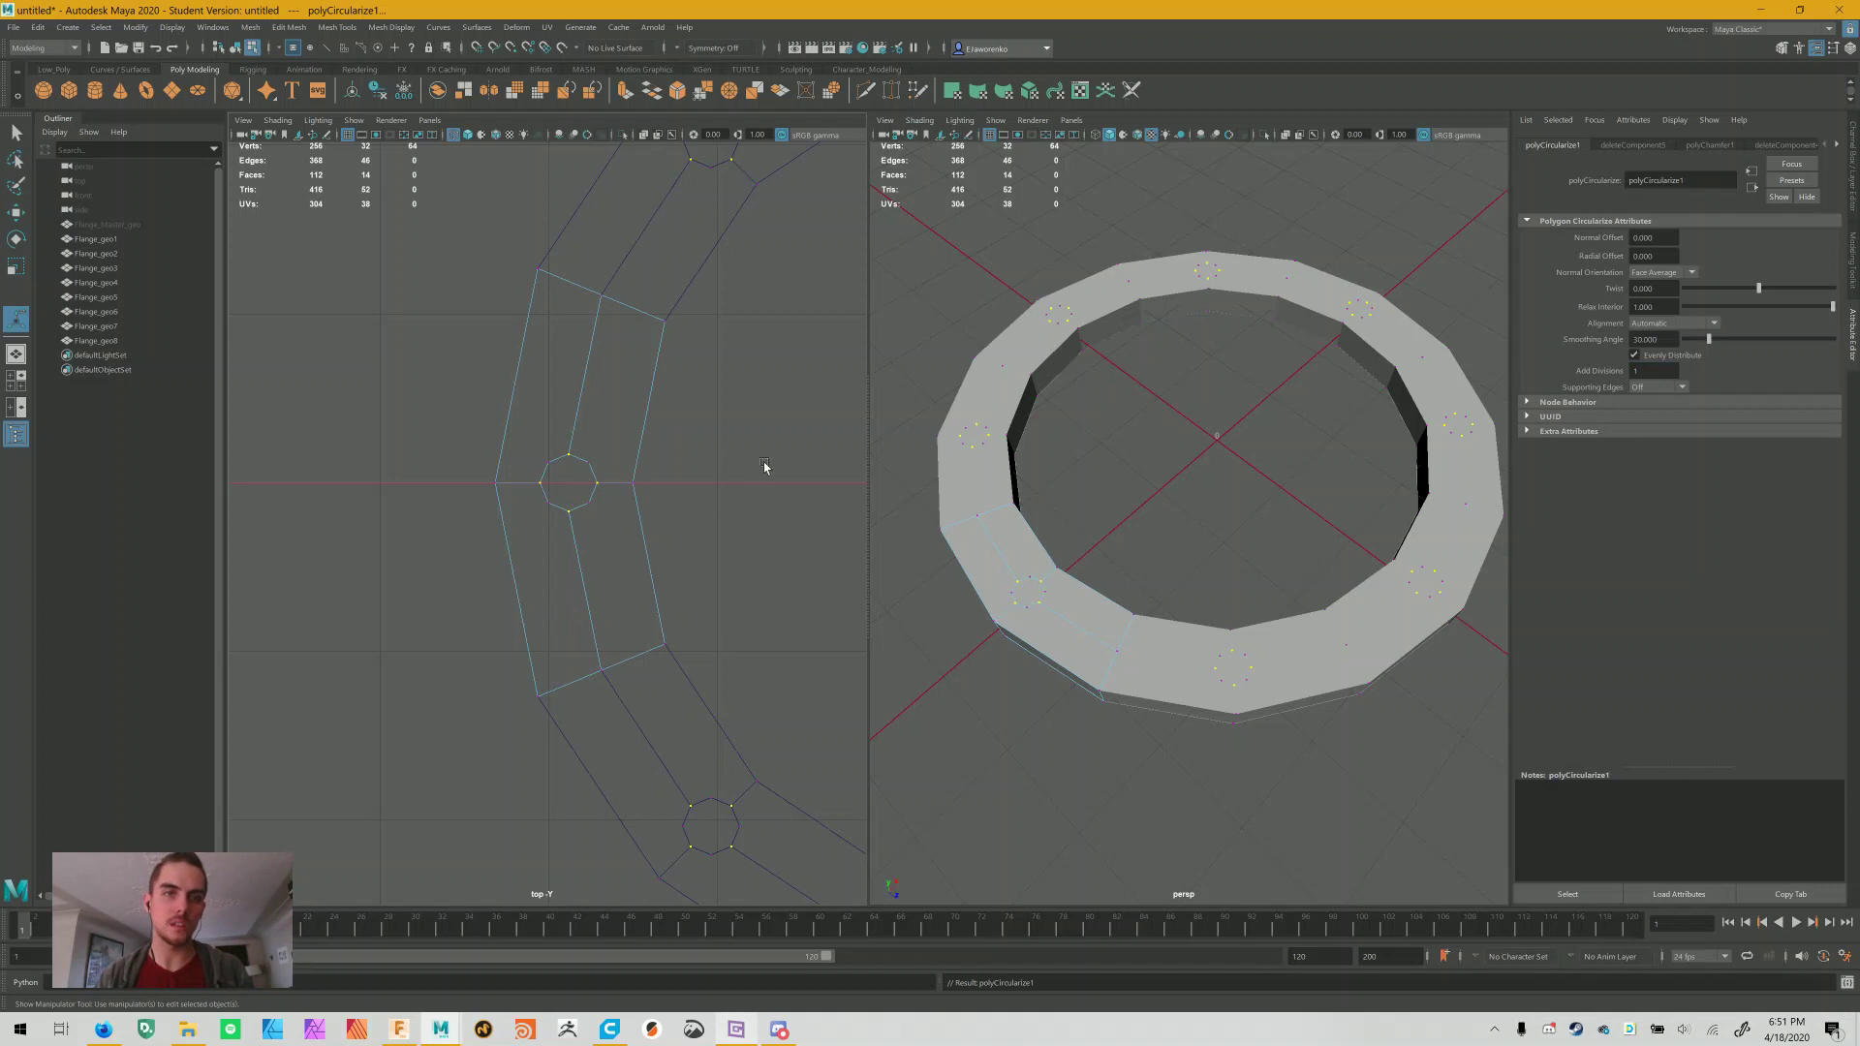
Select the top and bottom octagon faces and bridge them into through holes
left_click(1075, 550)
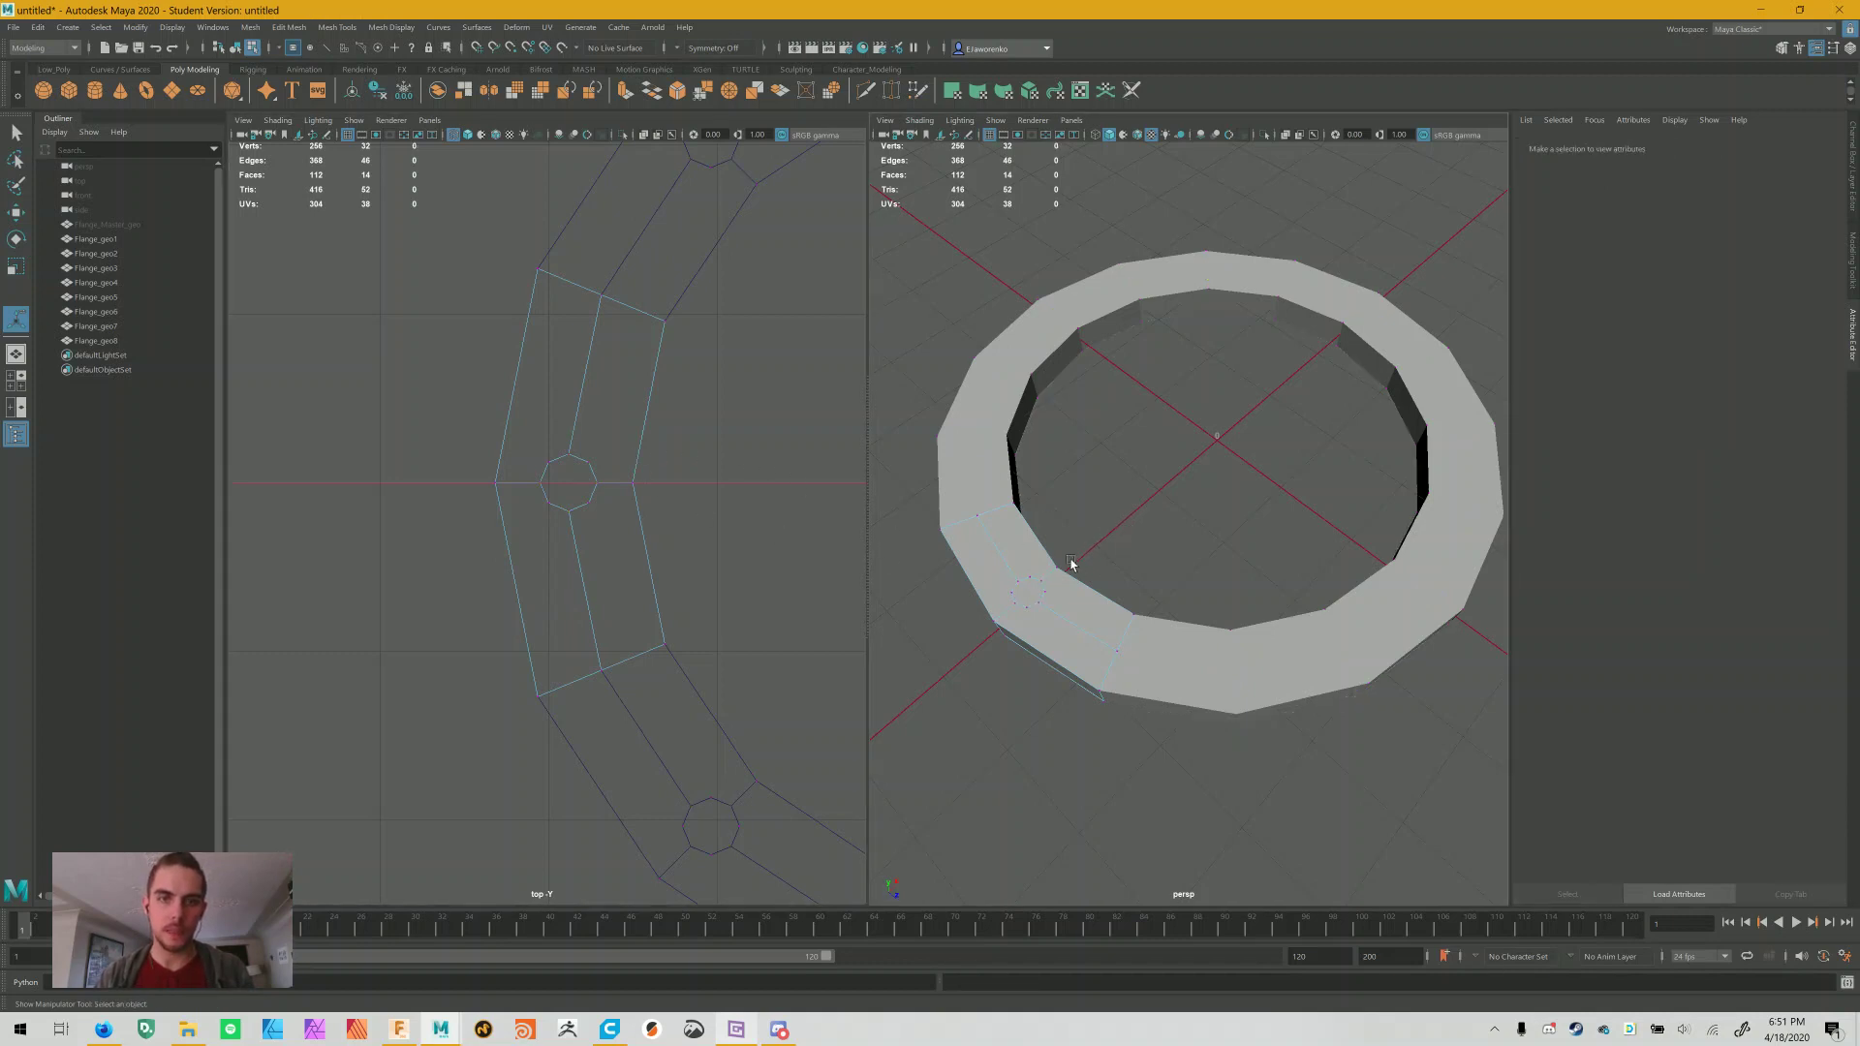
left_click_drag(1075, 550, 1130, 659, "alt")
right_click_drag(1138, 638, 1135, 678)
left_click(1095, 671)
left_click_drag(1096, 670, 1135, 411, "alt")
left_click(1120, 383, "shift")
right_click_drag(1191, 322, 1185, 534, "shift")
left_click_drag(1183, 532, 1154, 573, "alt")
Preview the ring as a smoothed mesh, then return to low-poly display
middle_click_drag(1153, 572, 1217, 515, "alt")
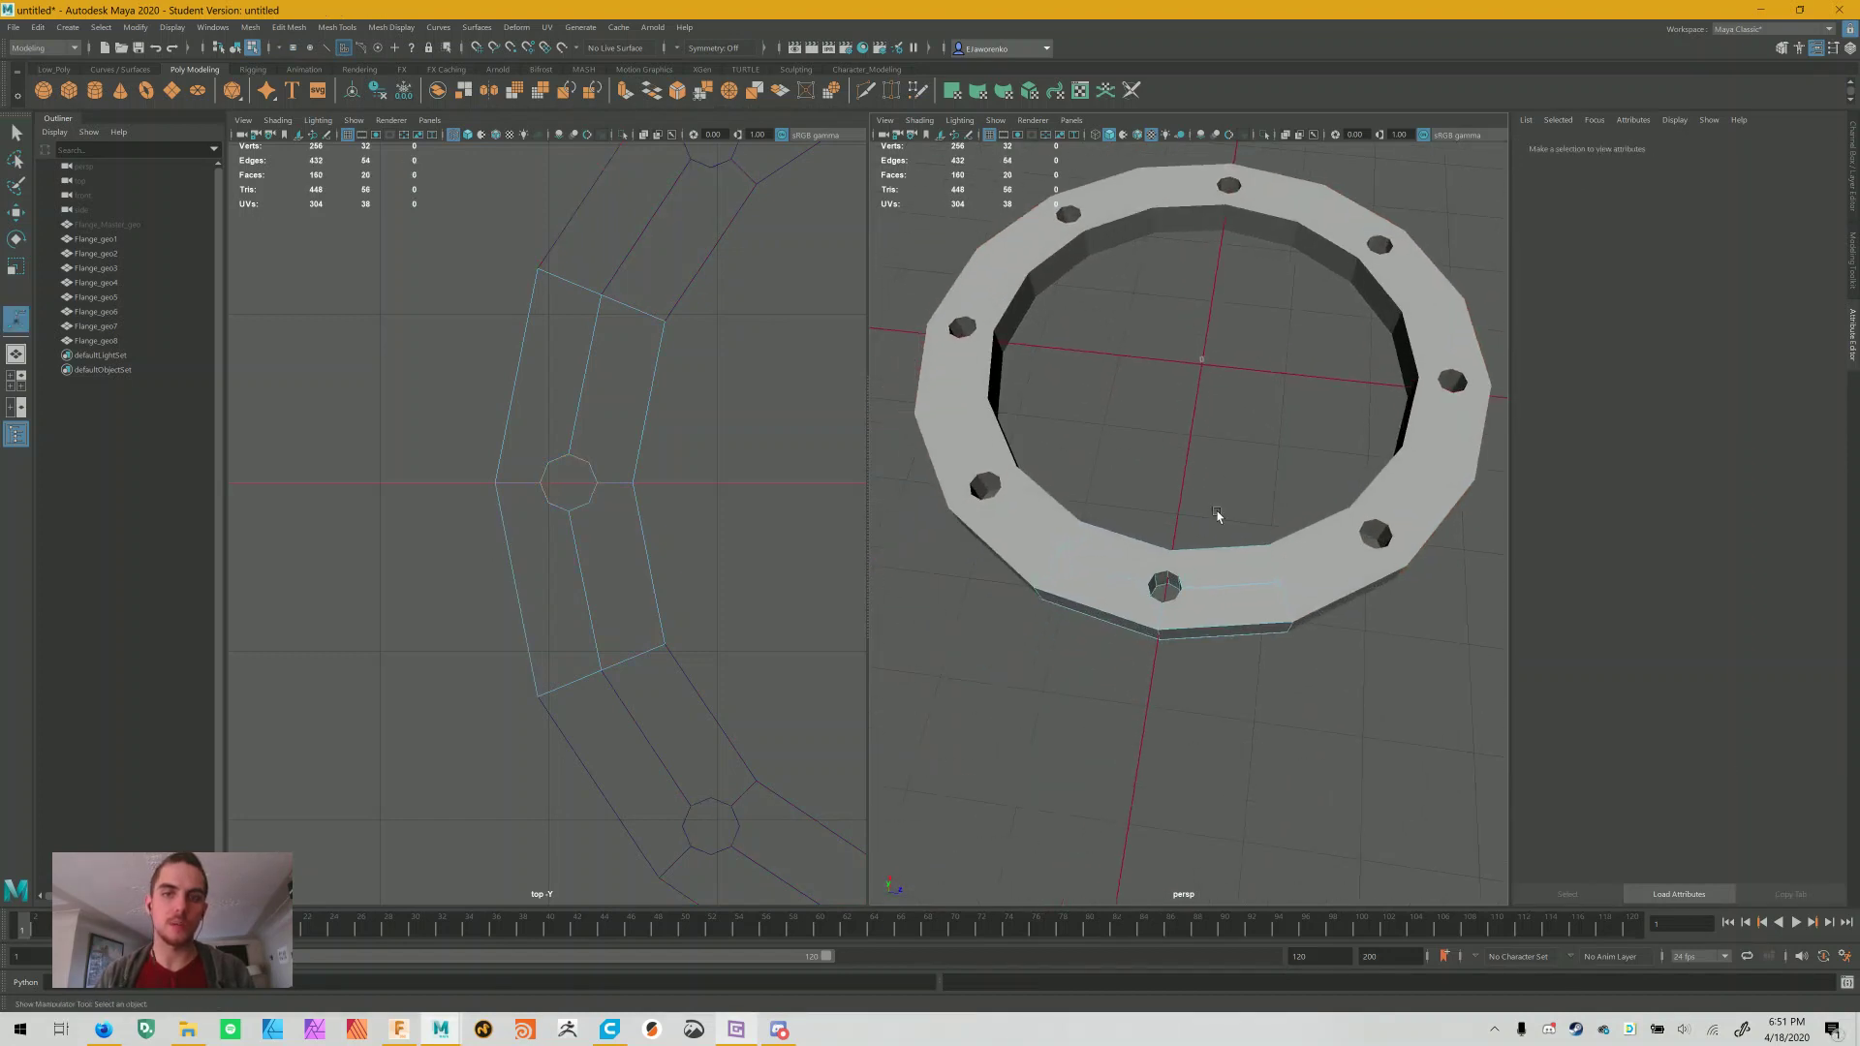
scroll(1214, 528, "up", 6)
left_click_drag(1212, 543, 1257, 513, "alt")
key("3")
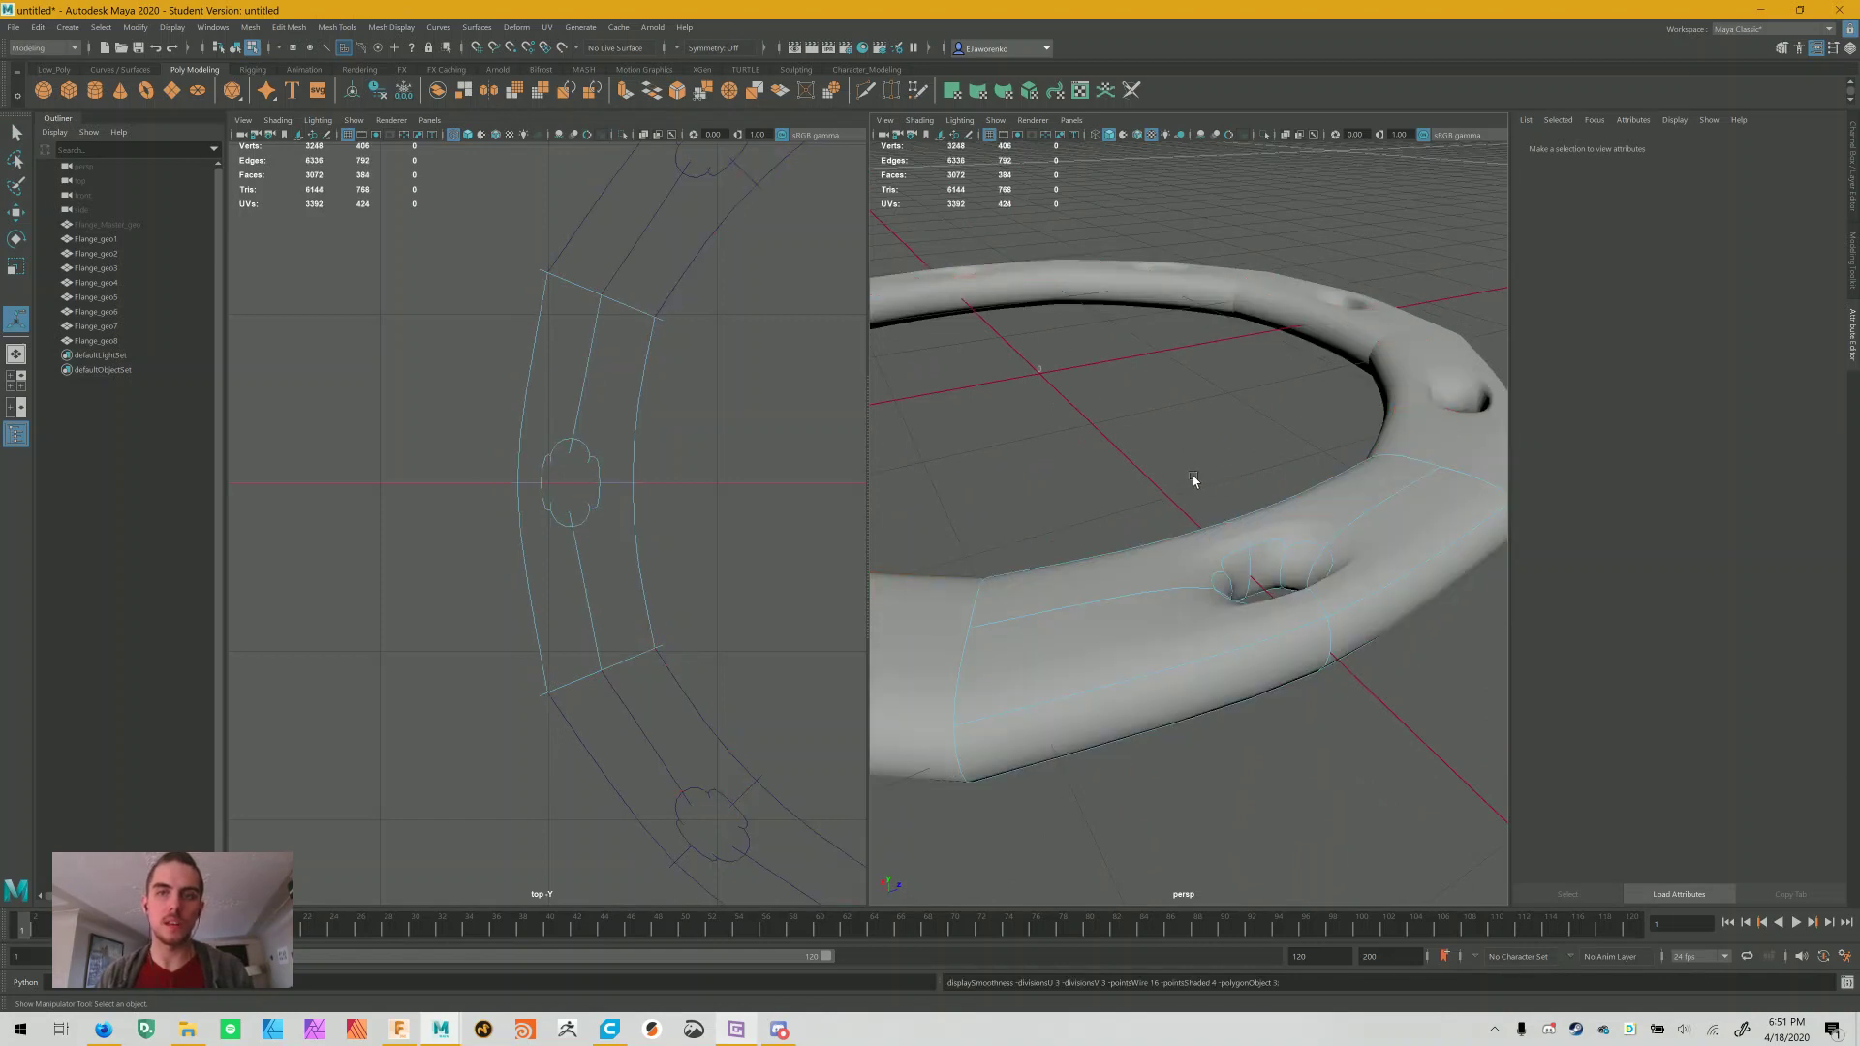
key("1")
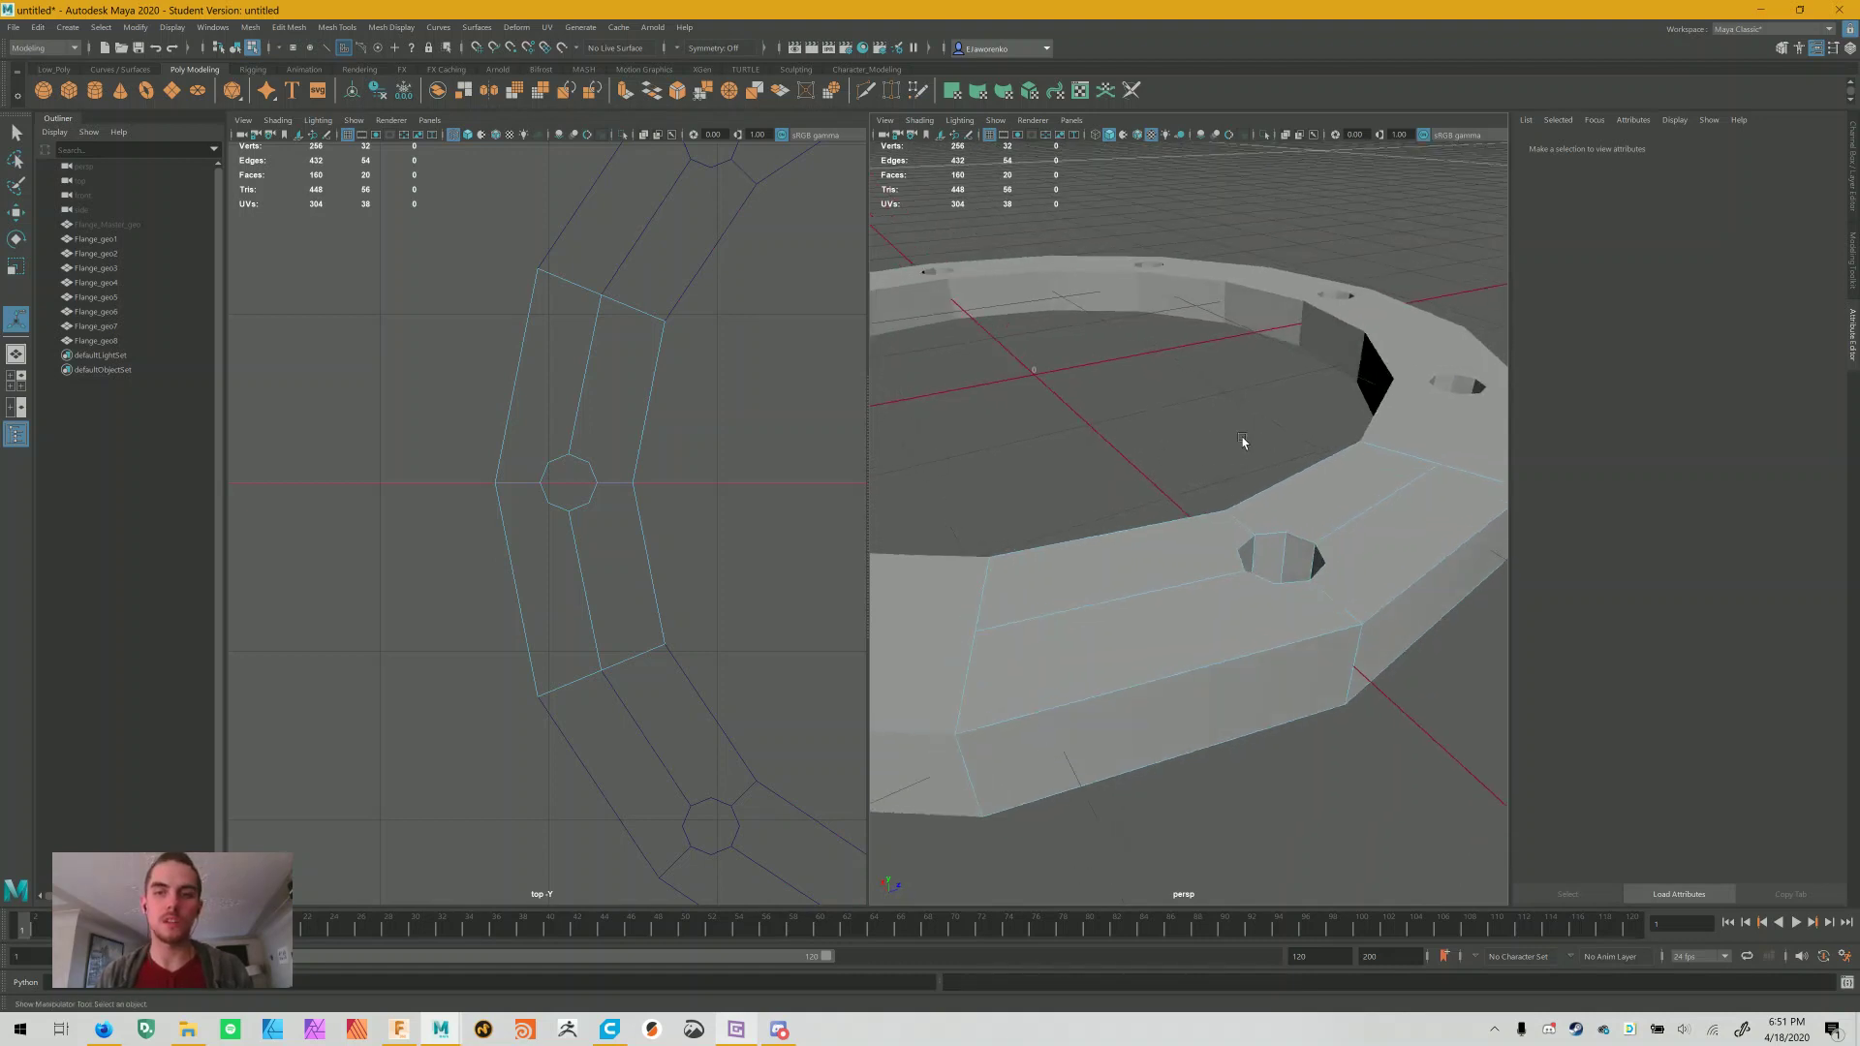
left_click_drag(1194, 434, 1211, 463, "alt")
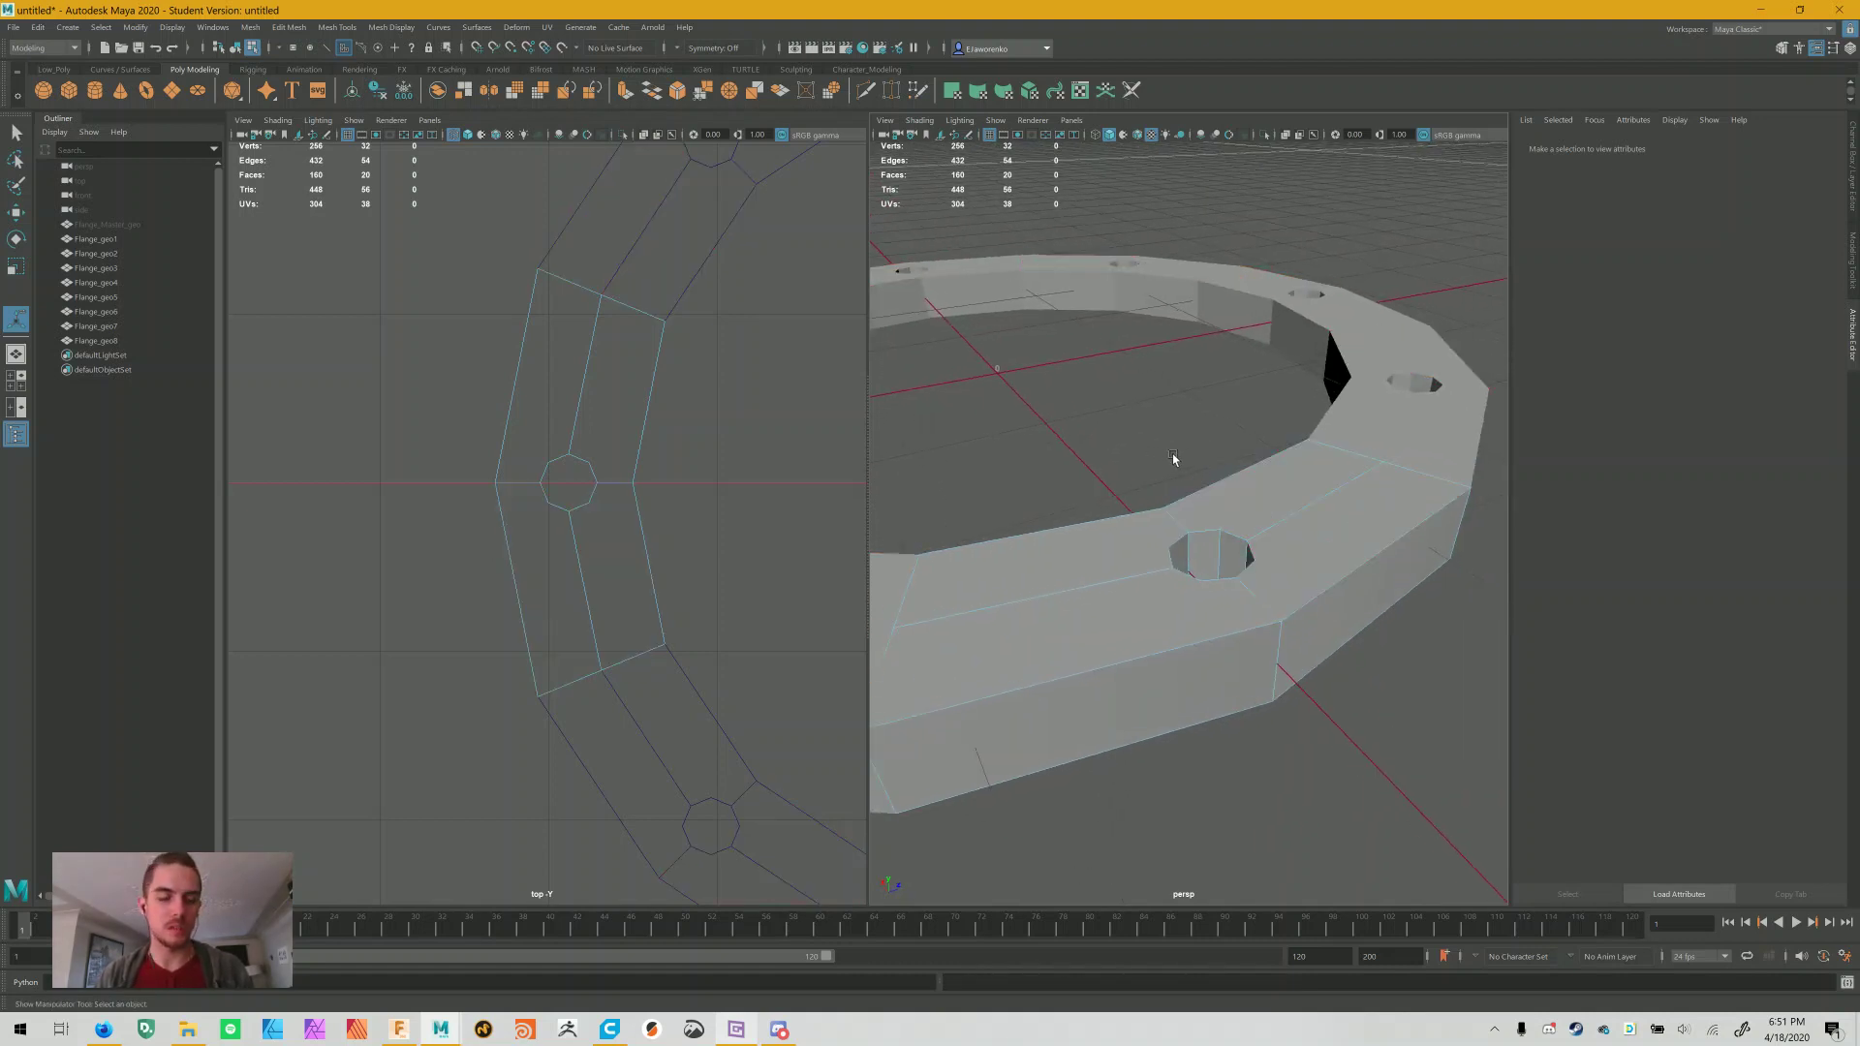
Use Multi-Cut from the Modeling Toolkit to insert an edge loop along the flange's side
right_click(1173, 456, "shift")
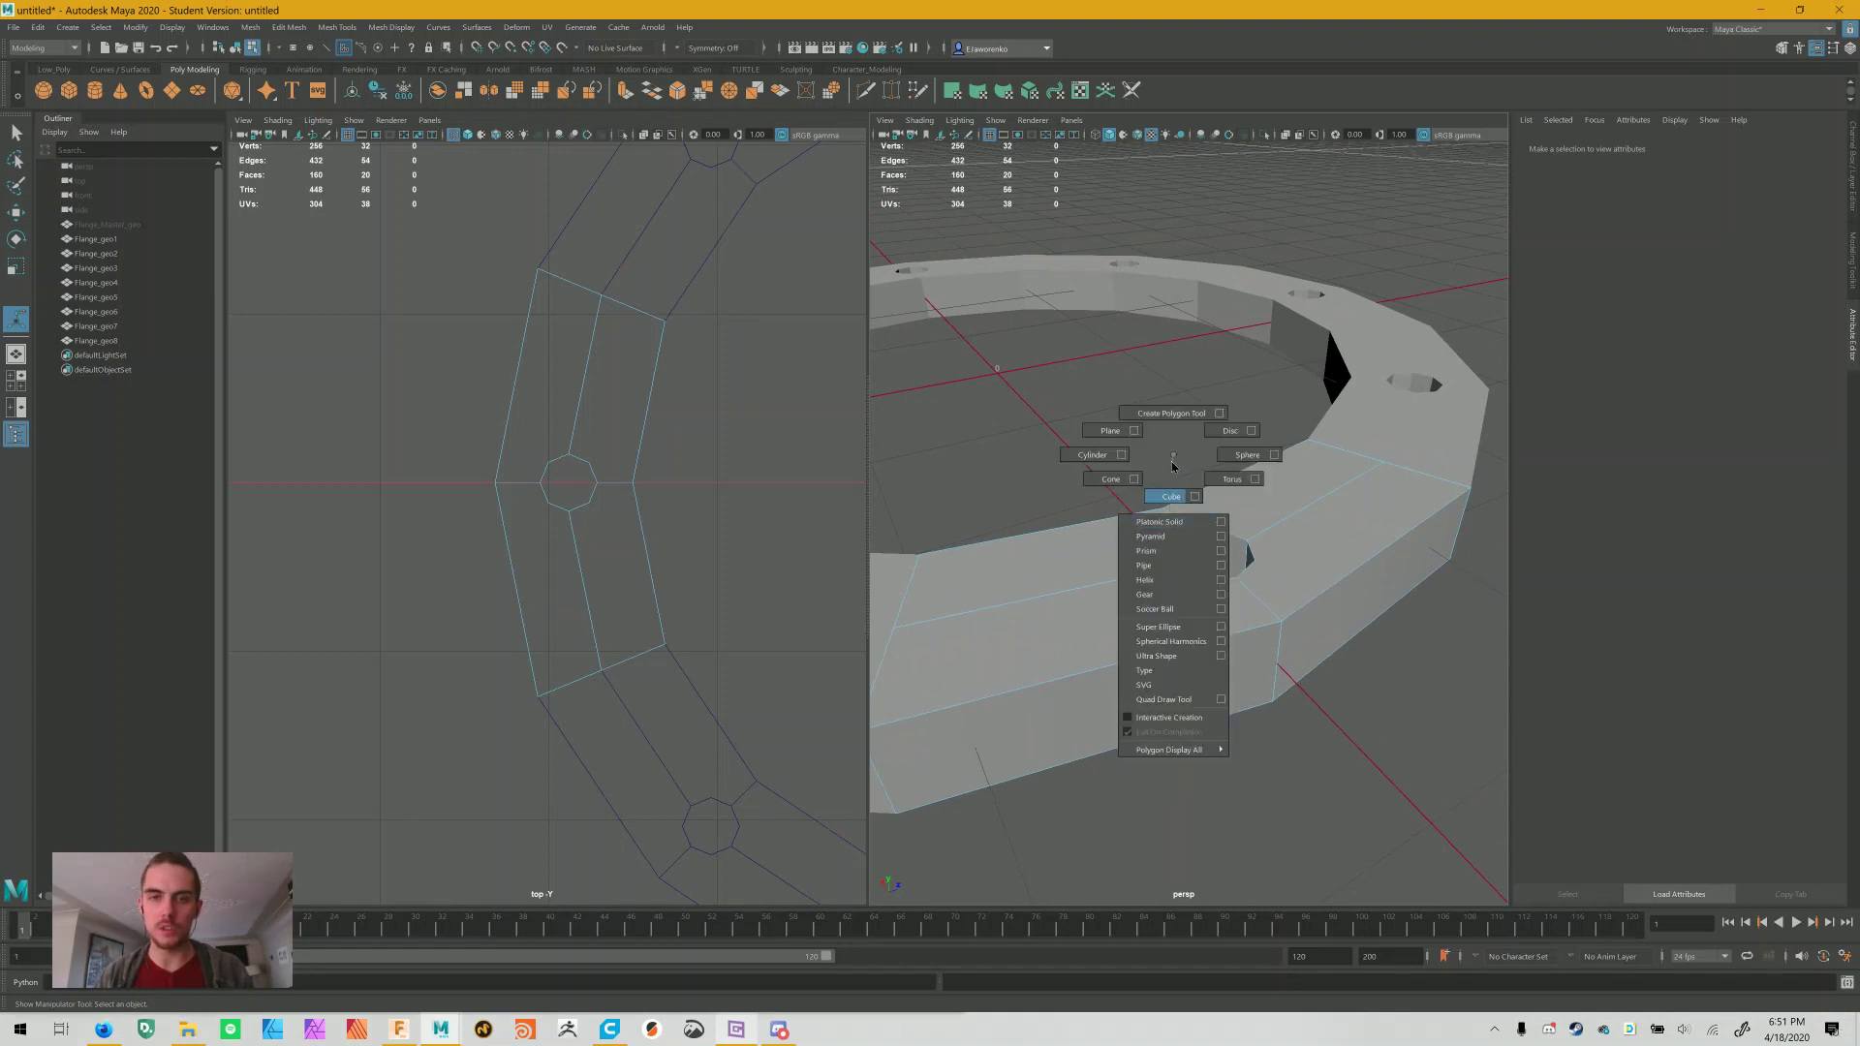
right_click(1172, 459)
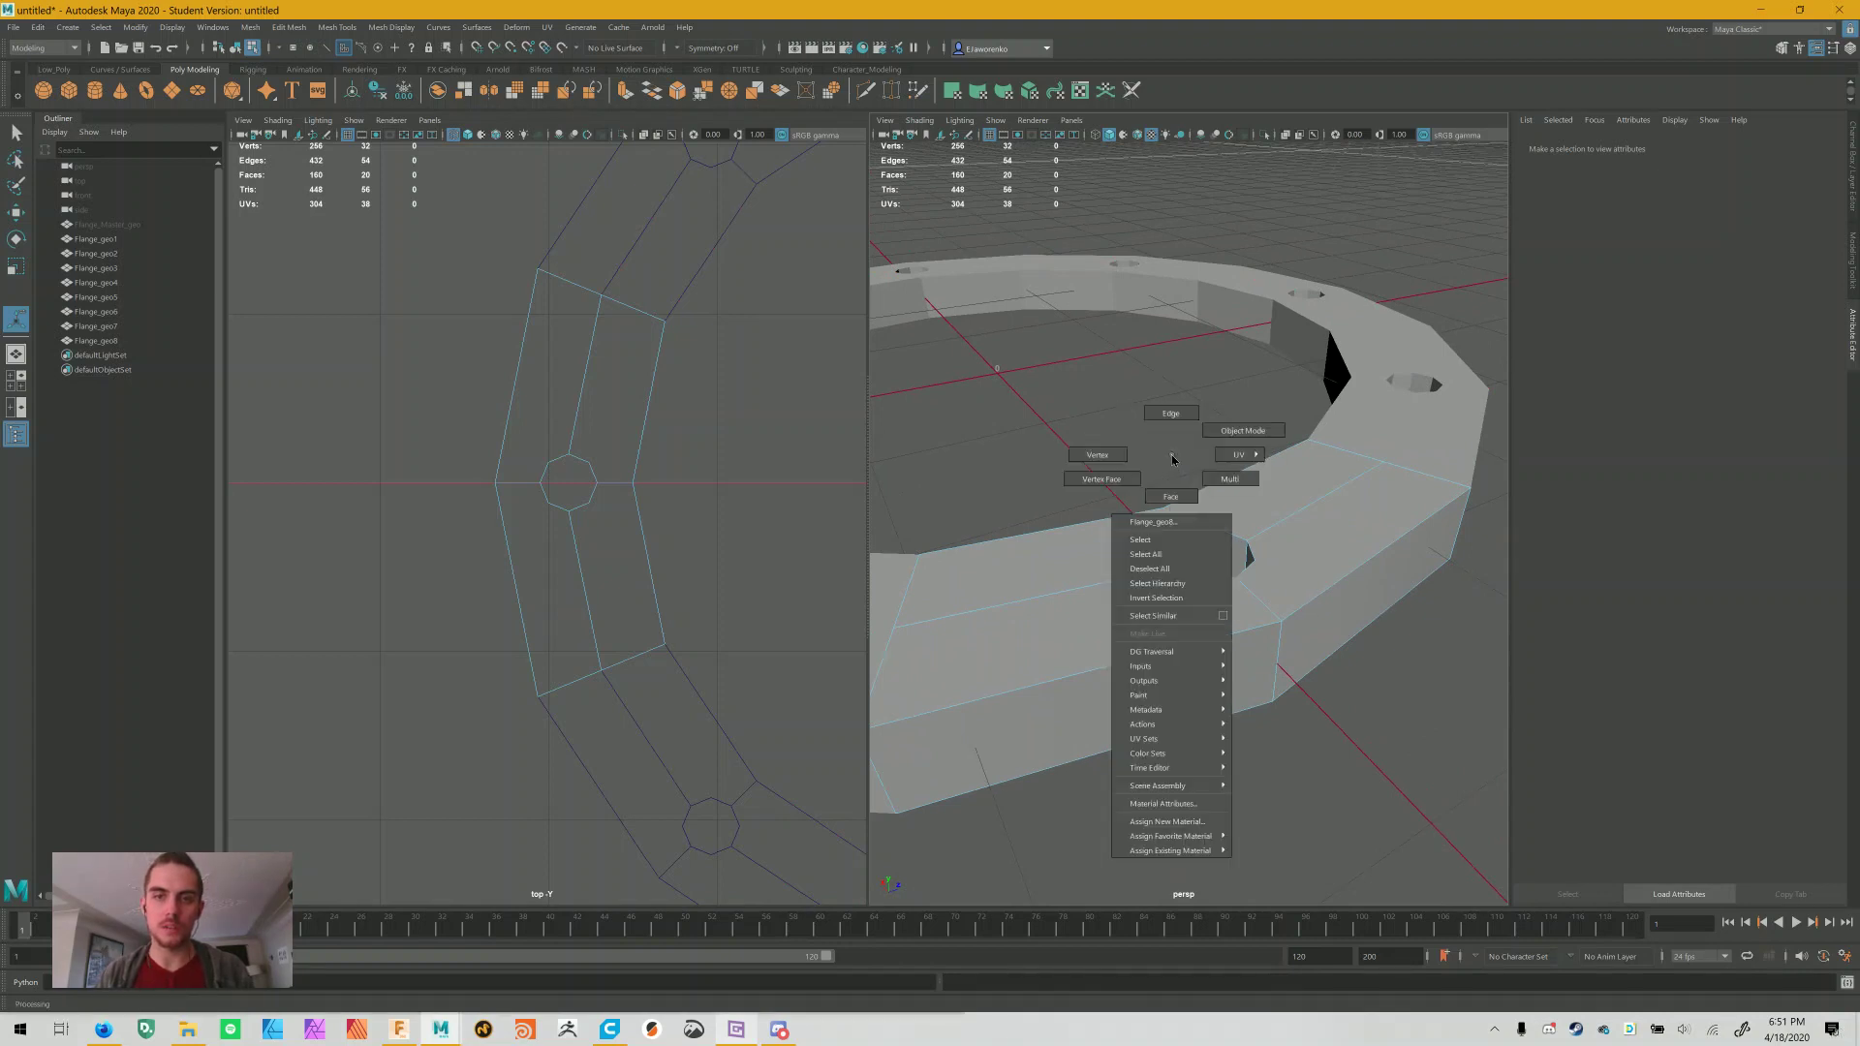
right_click(1171, 456)
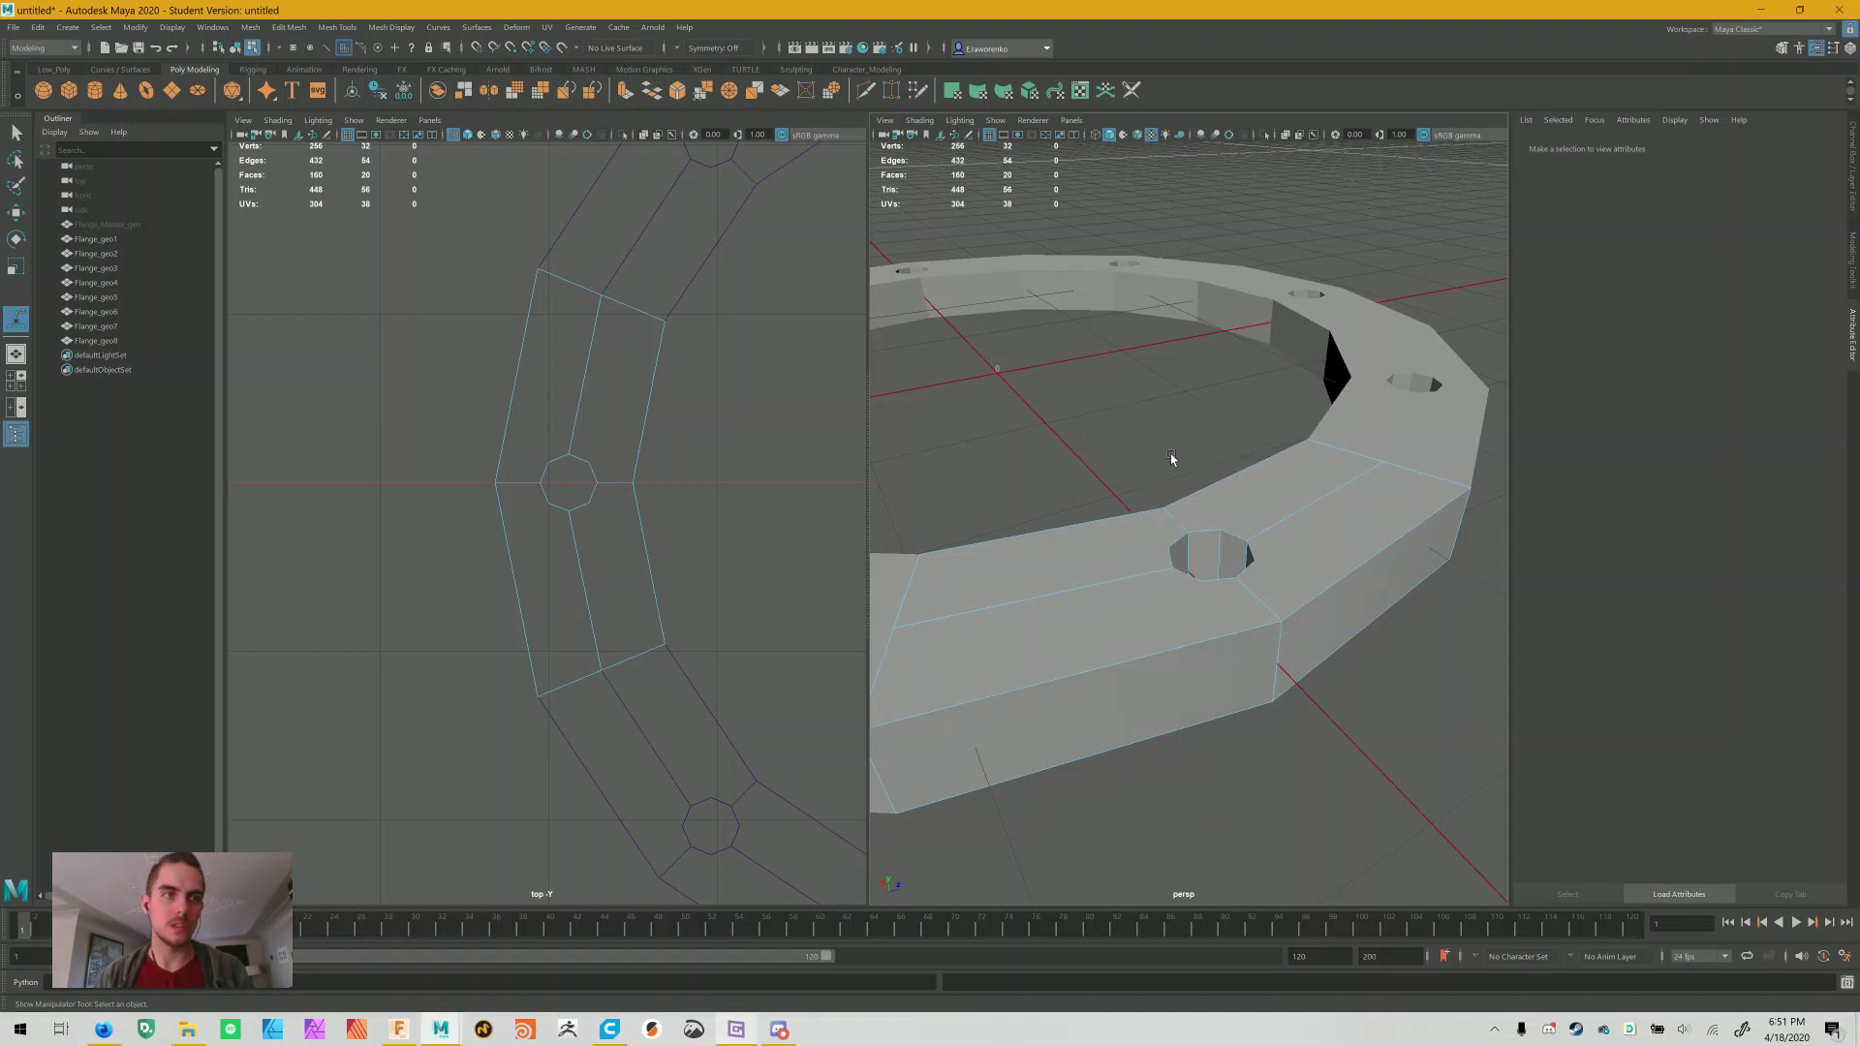
left_click(1852, 254)
left_click(1697, 547)
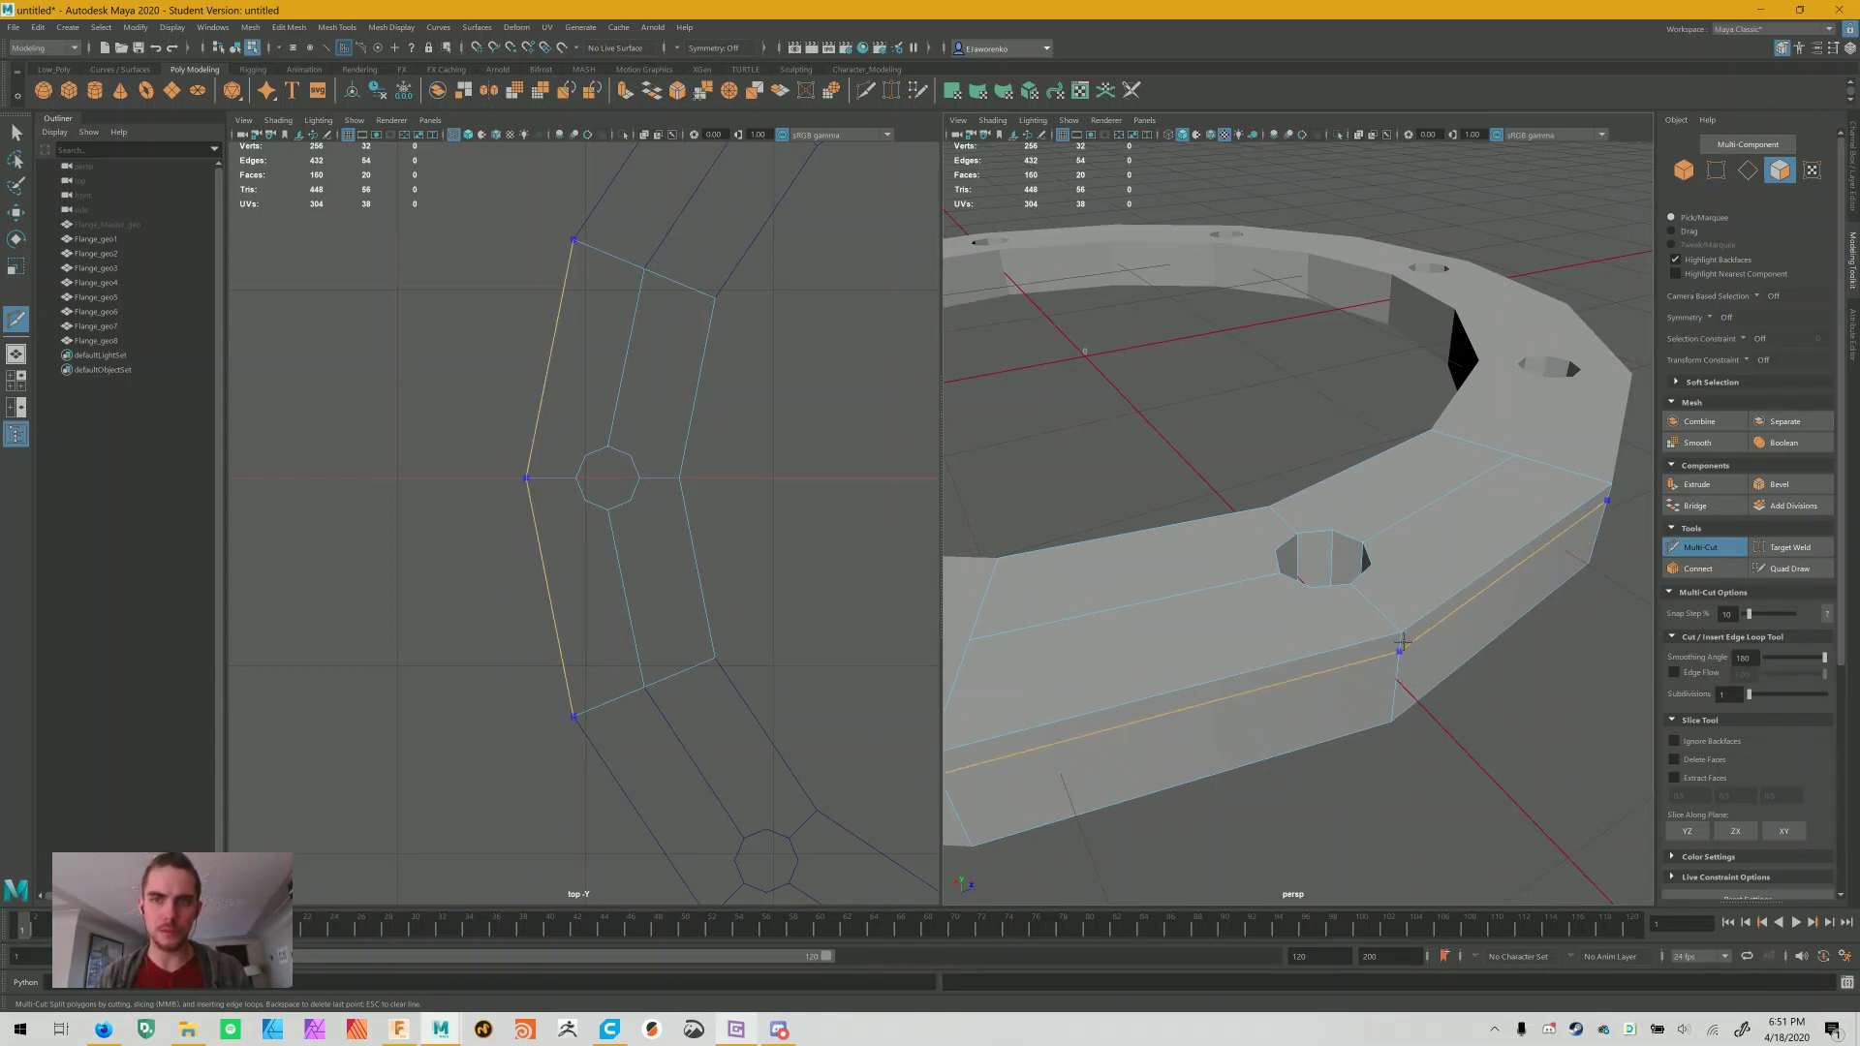
left_click(1402, 642, "ctrl")
Undo the side loop and select two edge loops of the ring in Edge mode
left_click(1491, 570)
key("ctrl+z")
right_click(1436, 596)
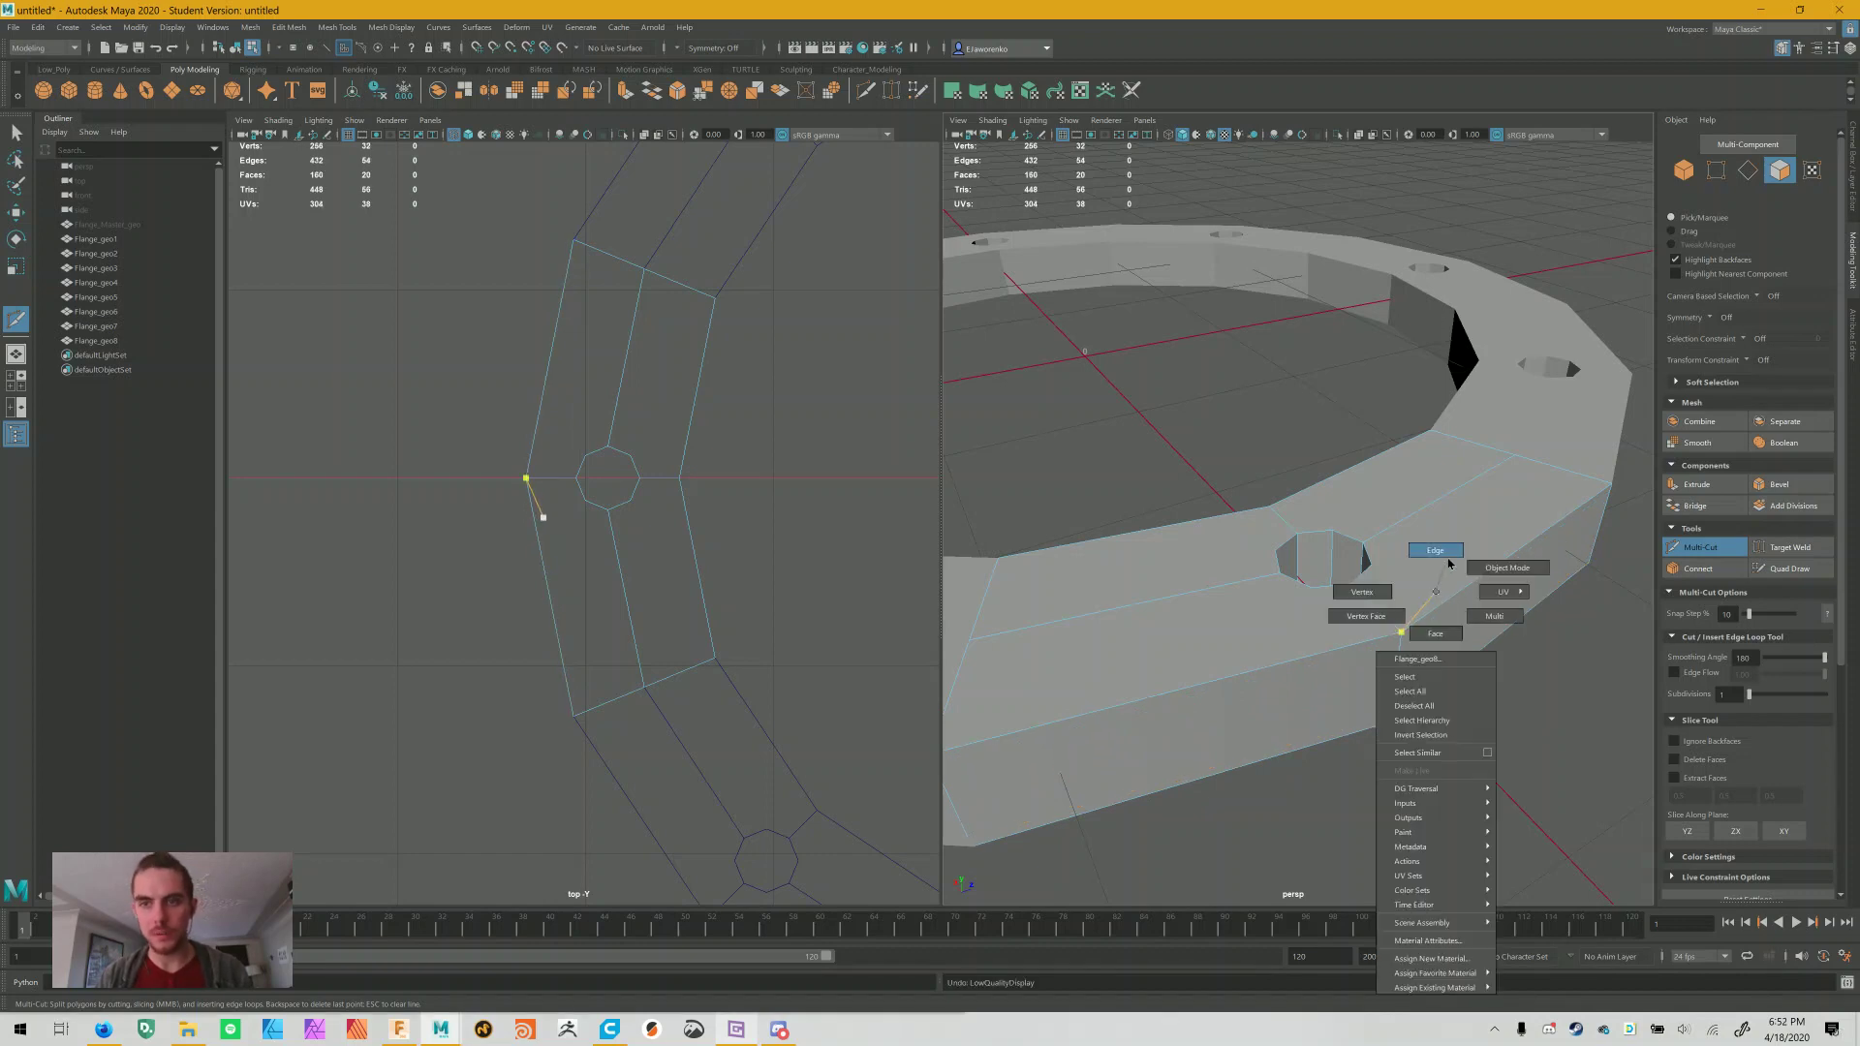
left_click(1435, 550)
key("q")
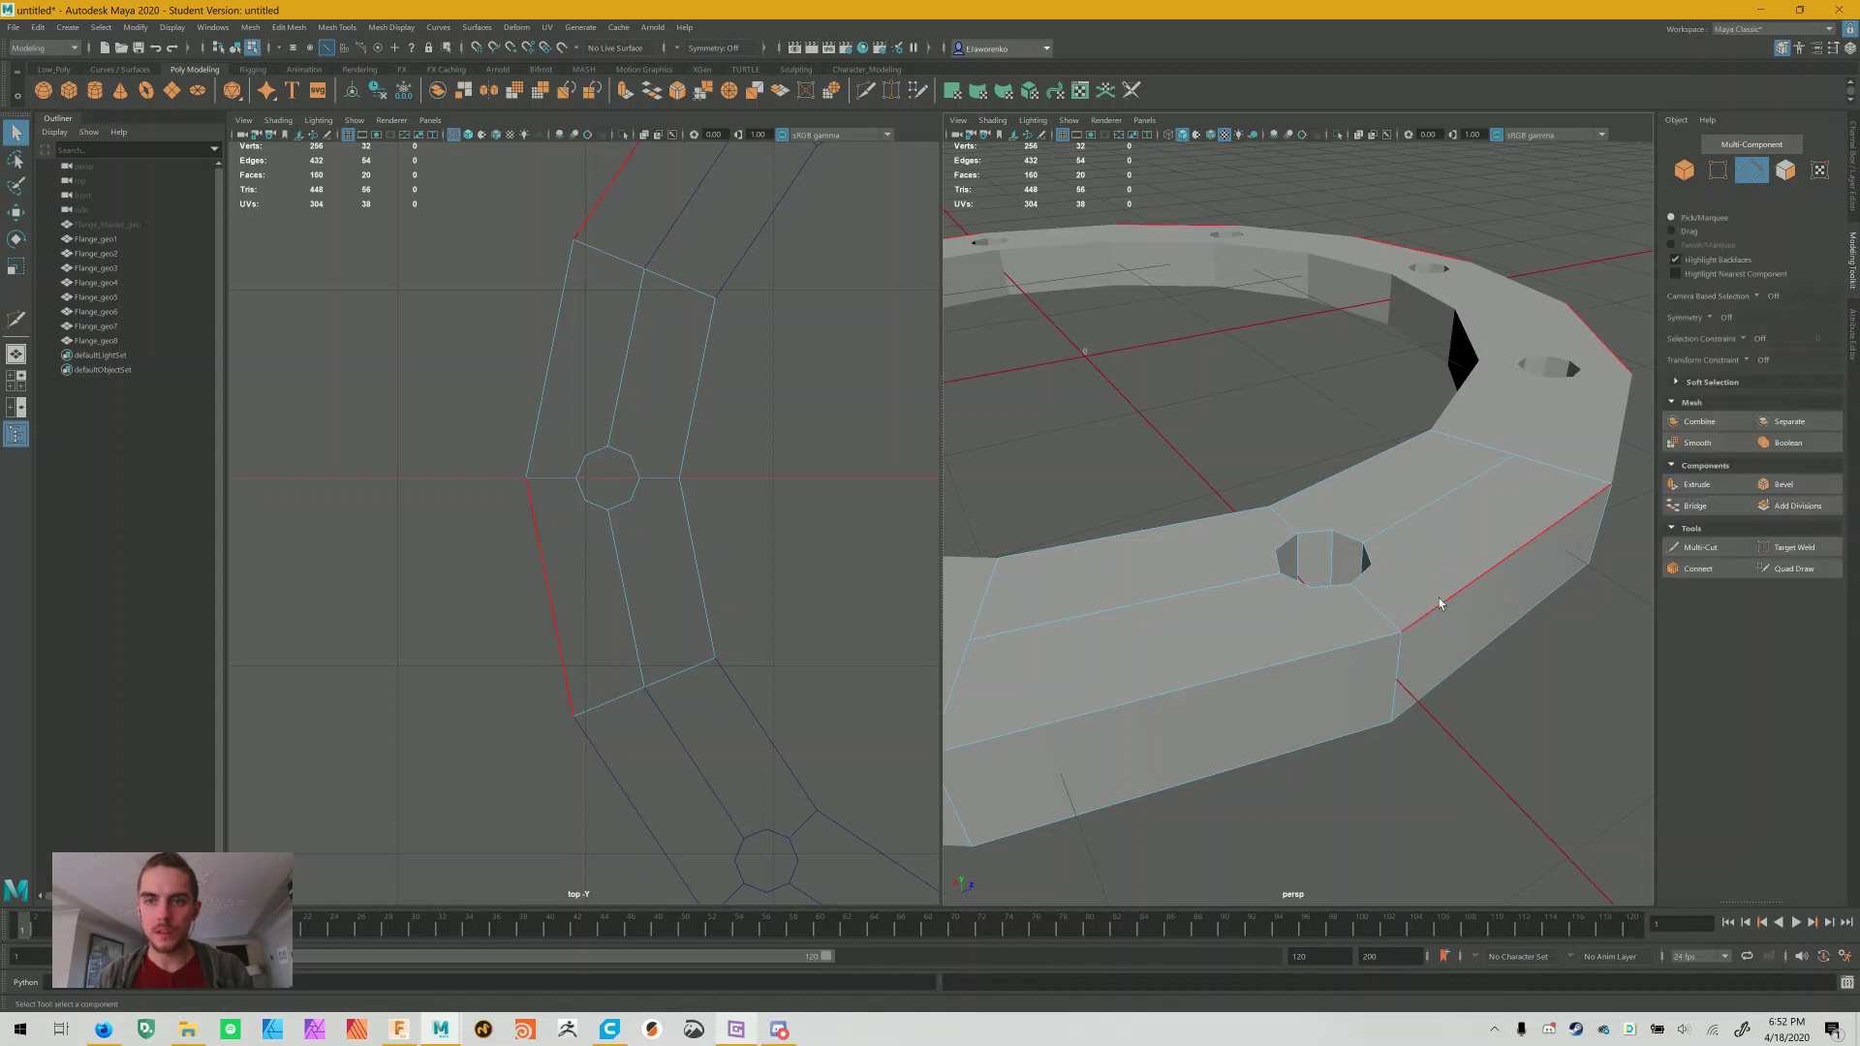
double_click(1454, 660)
double_click(1336, 490, "shift")
left_click_drag(1337, 490, 1470, 540, "alt")
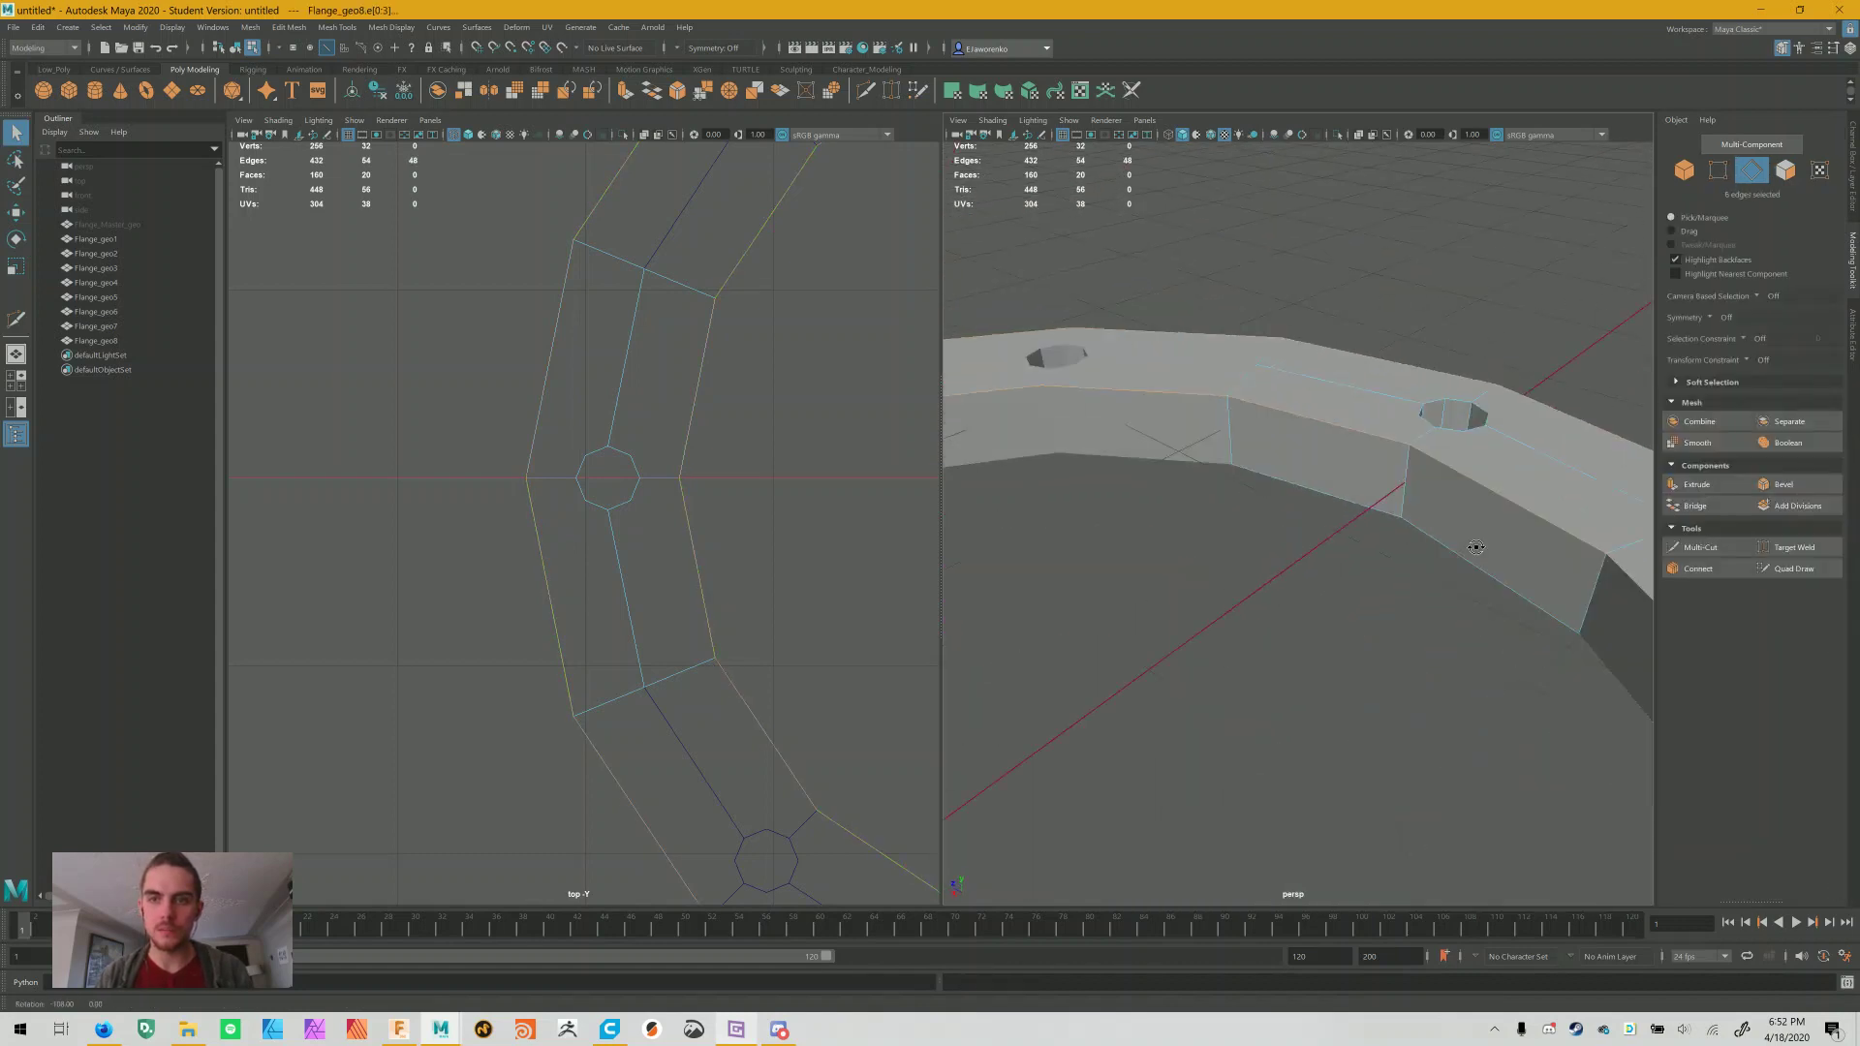
Bevel the selected edges with fraction 0.1 and 2 segments
left_click(1803, 482)
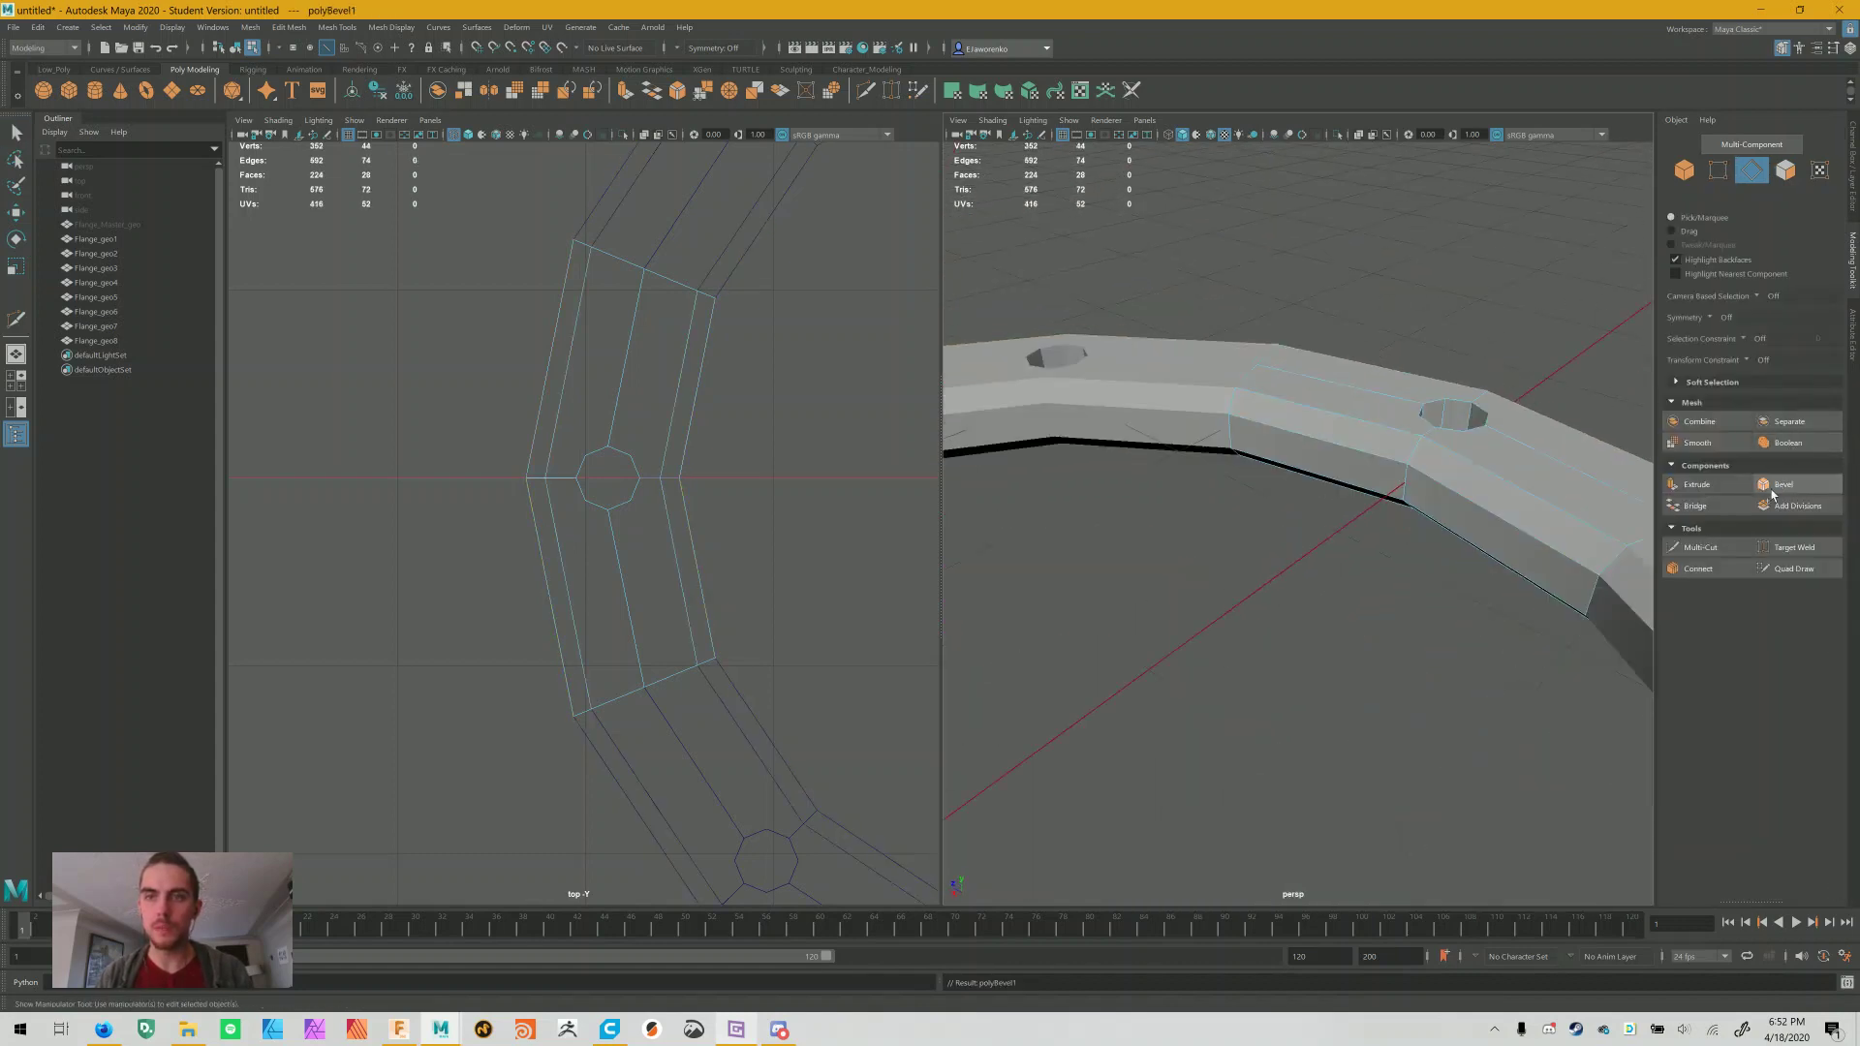
left_click(1852, 329)
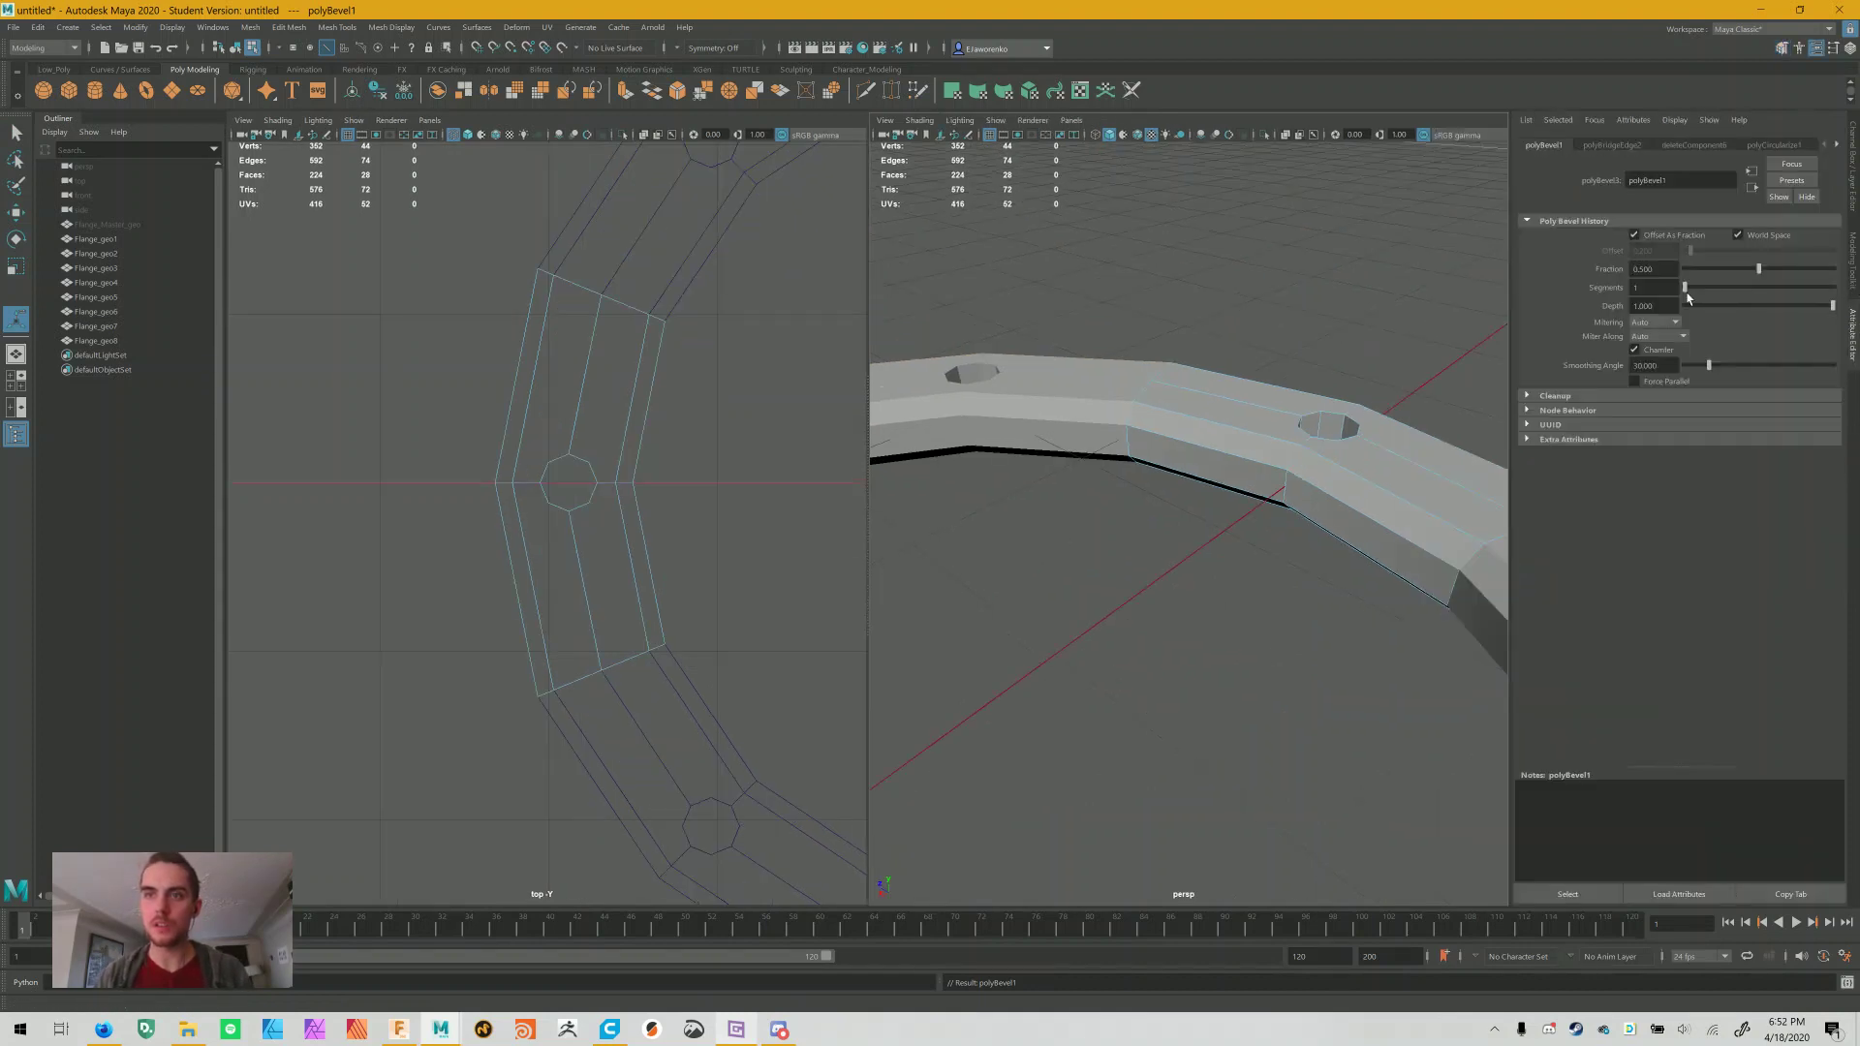
double_click(1645, 269)
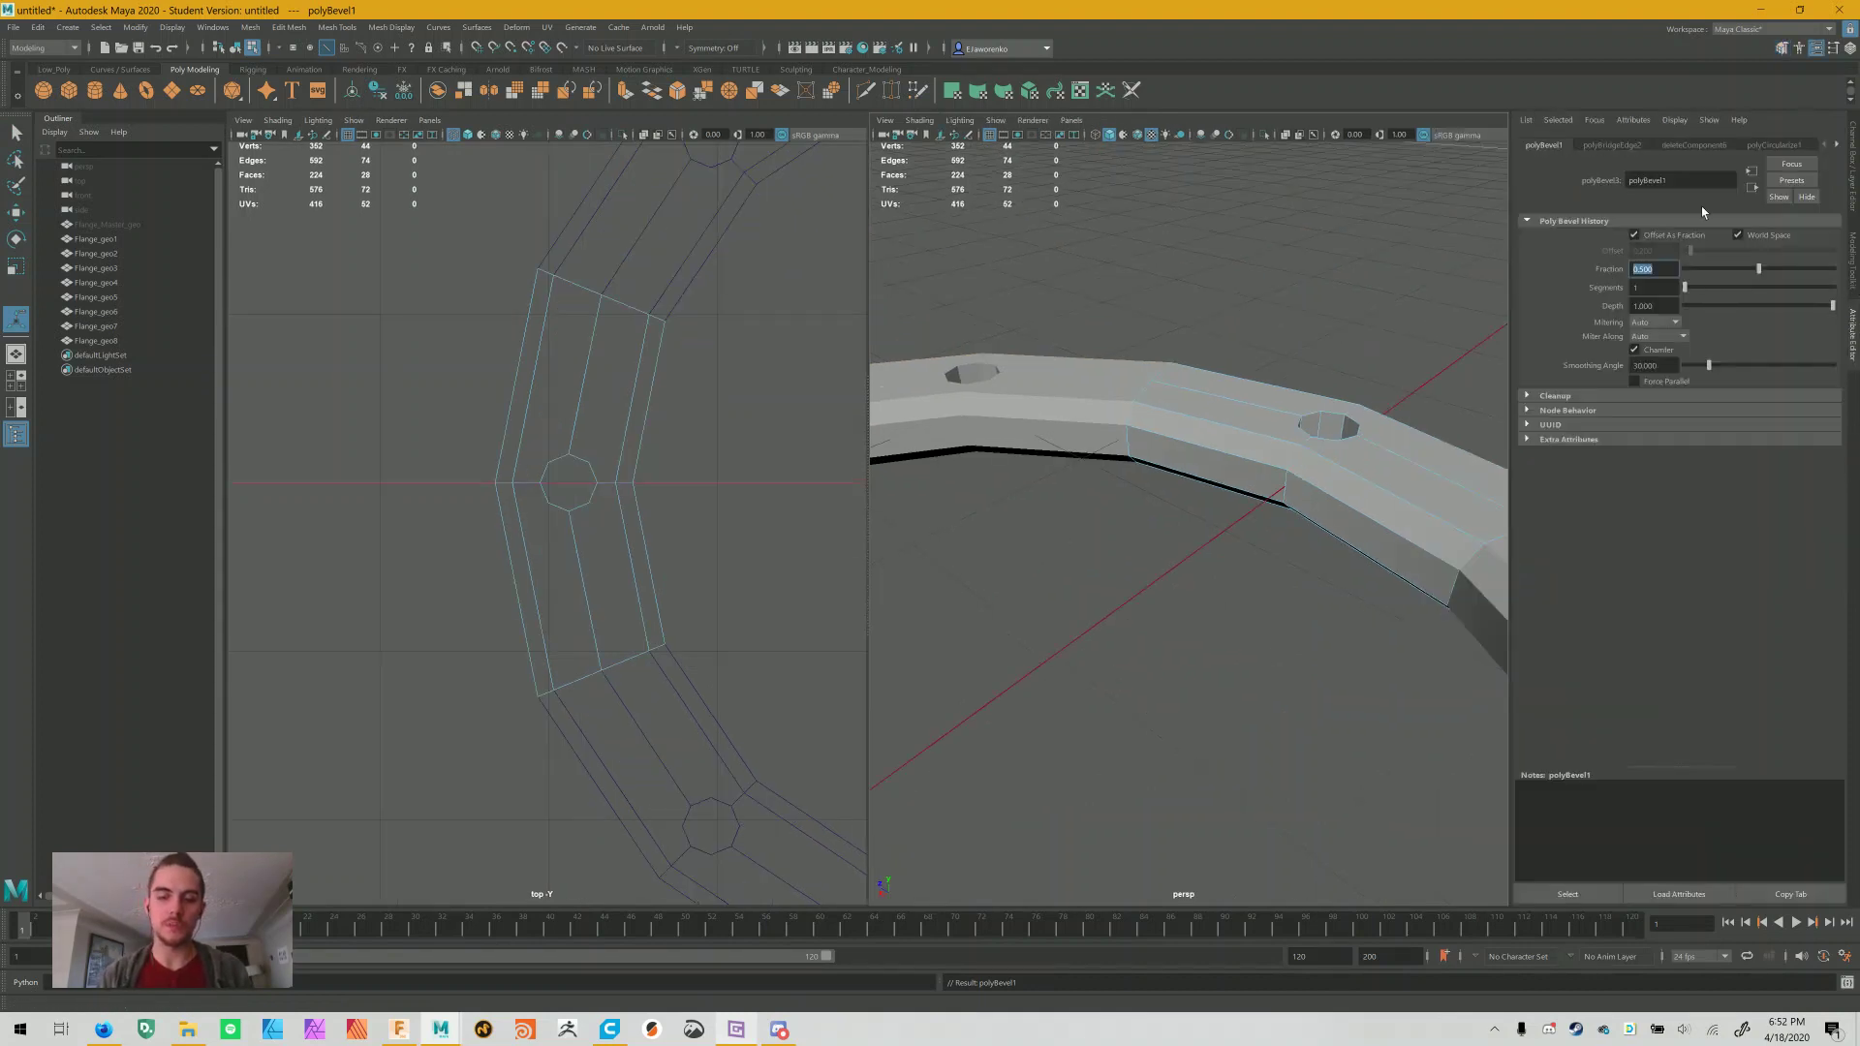
type(".1")
key("Return")
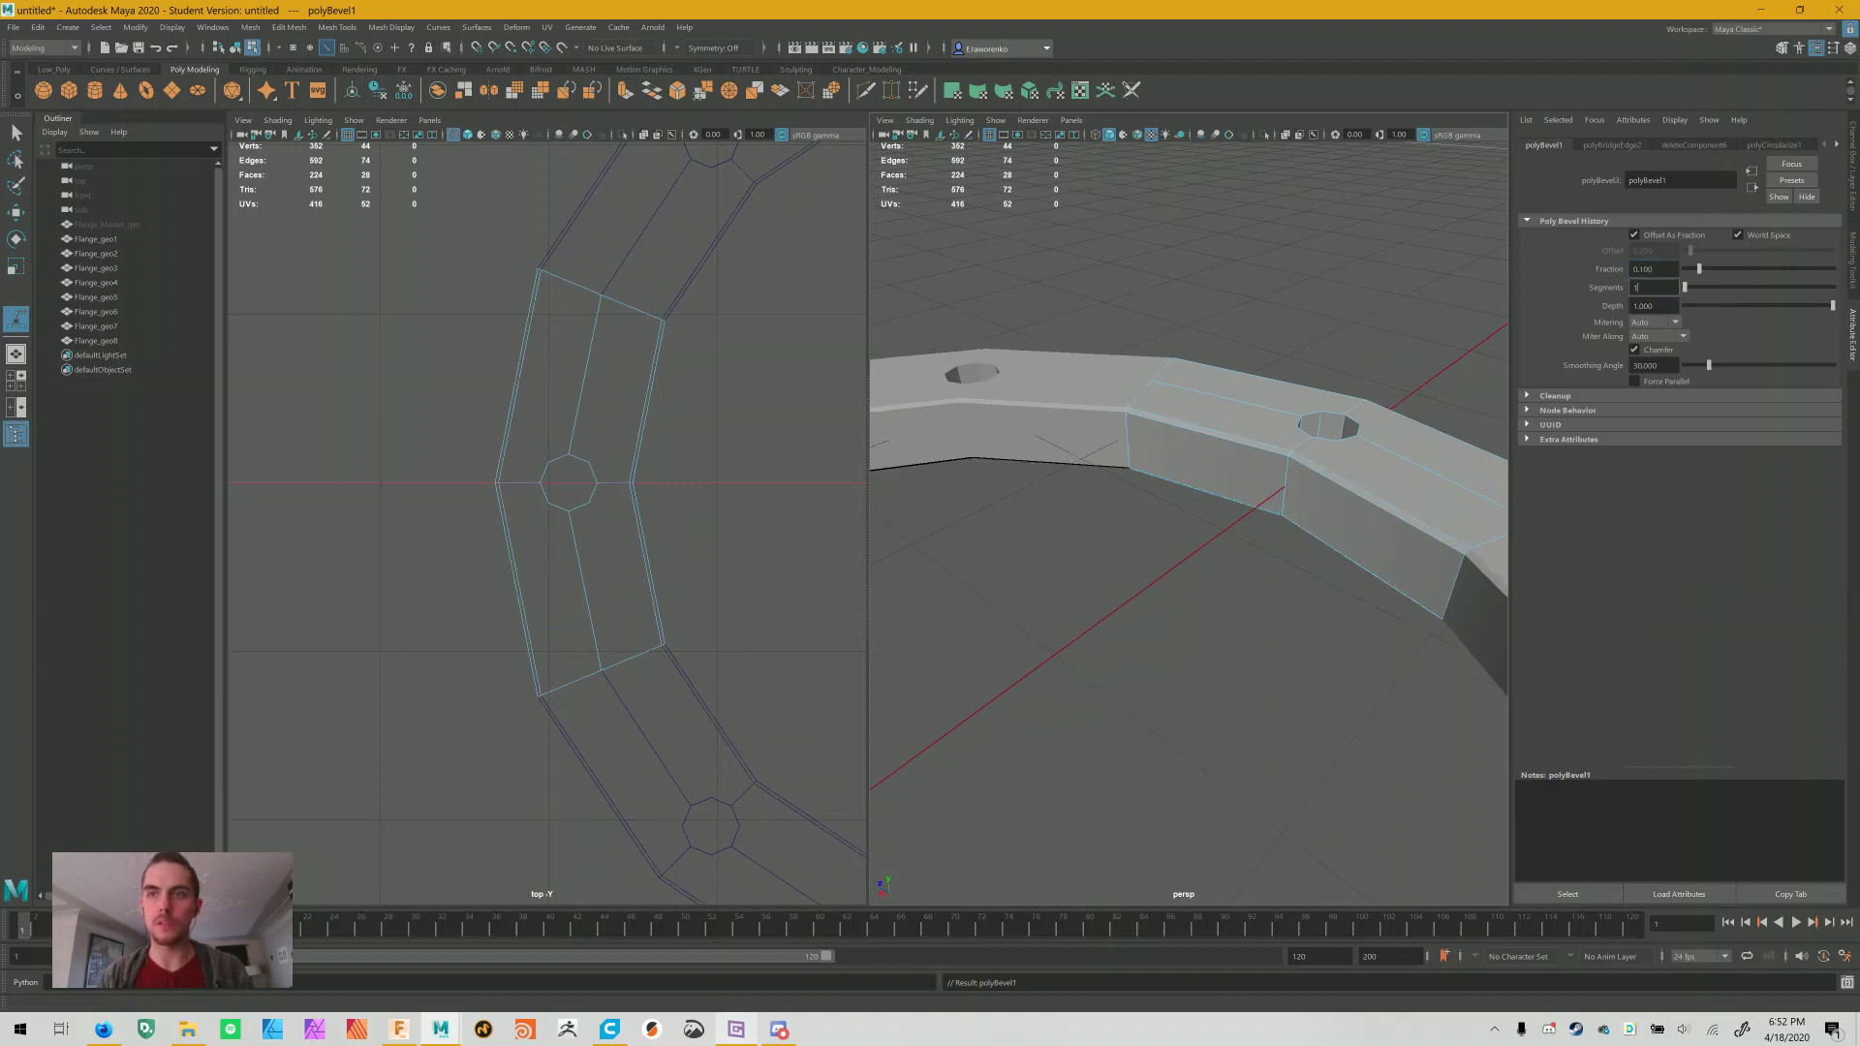
type("2")
key("Return")
mouse_move(1213, 500)
left_mouse_down("alt")
mouse_move(1156, 529)
mouse_move(1453, 497)
mouse_move(1195, 444)
mouse_move(1164, 474)
mouse_move(1204, 477)
left_mouse_up("alt")
scroll(1202, 479, "up", 5)
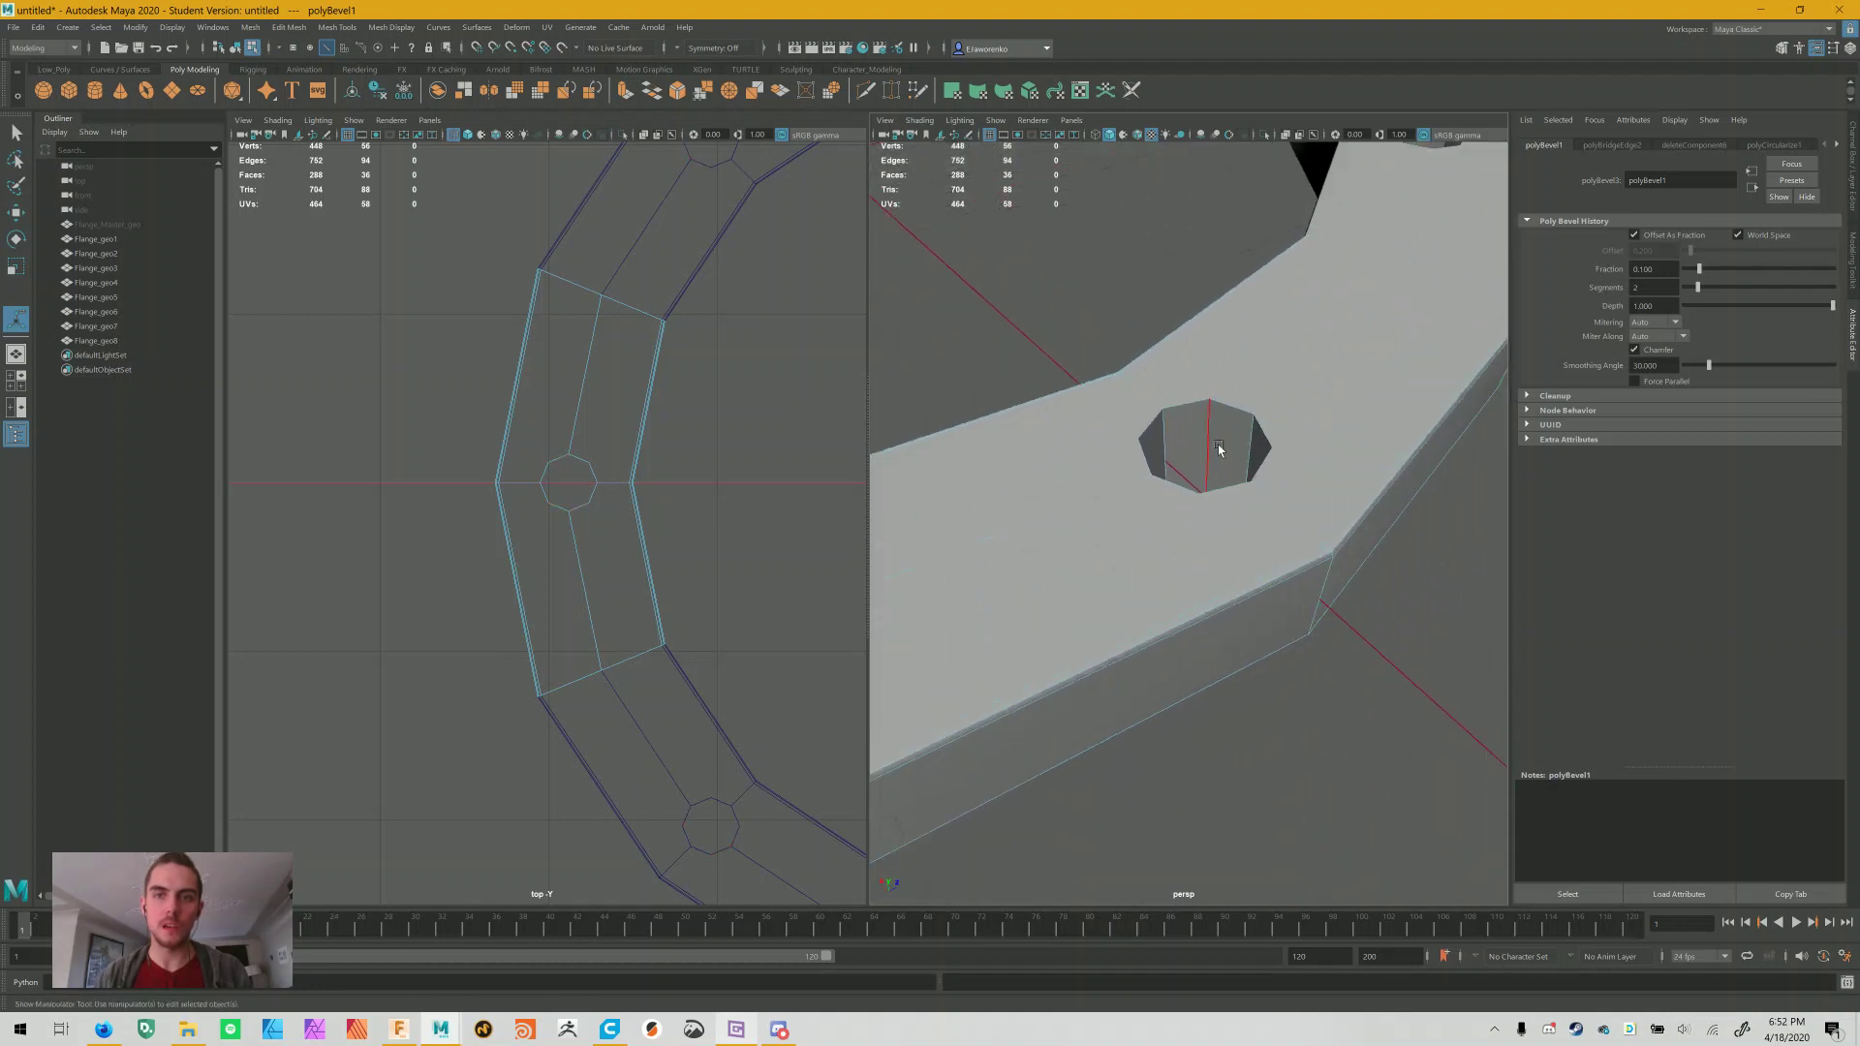
key("ctrl+z")
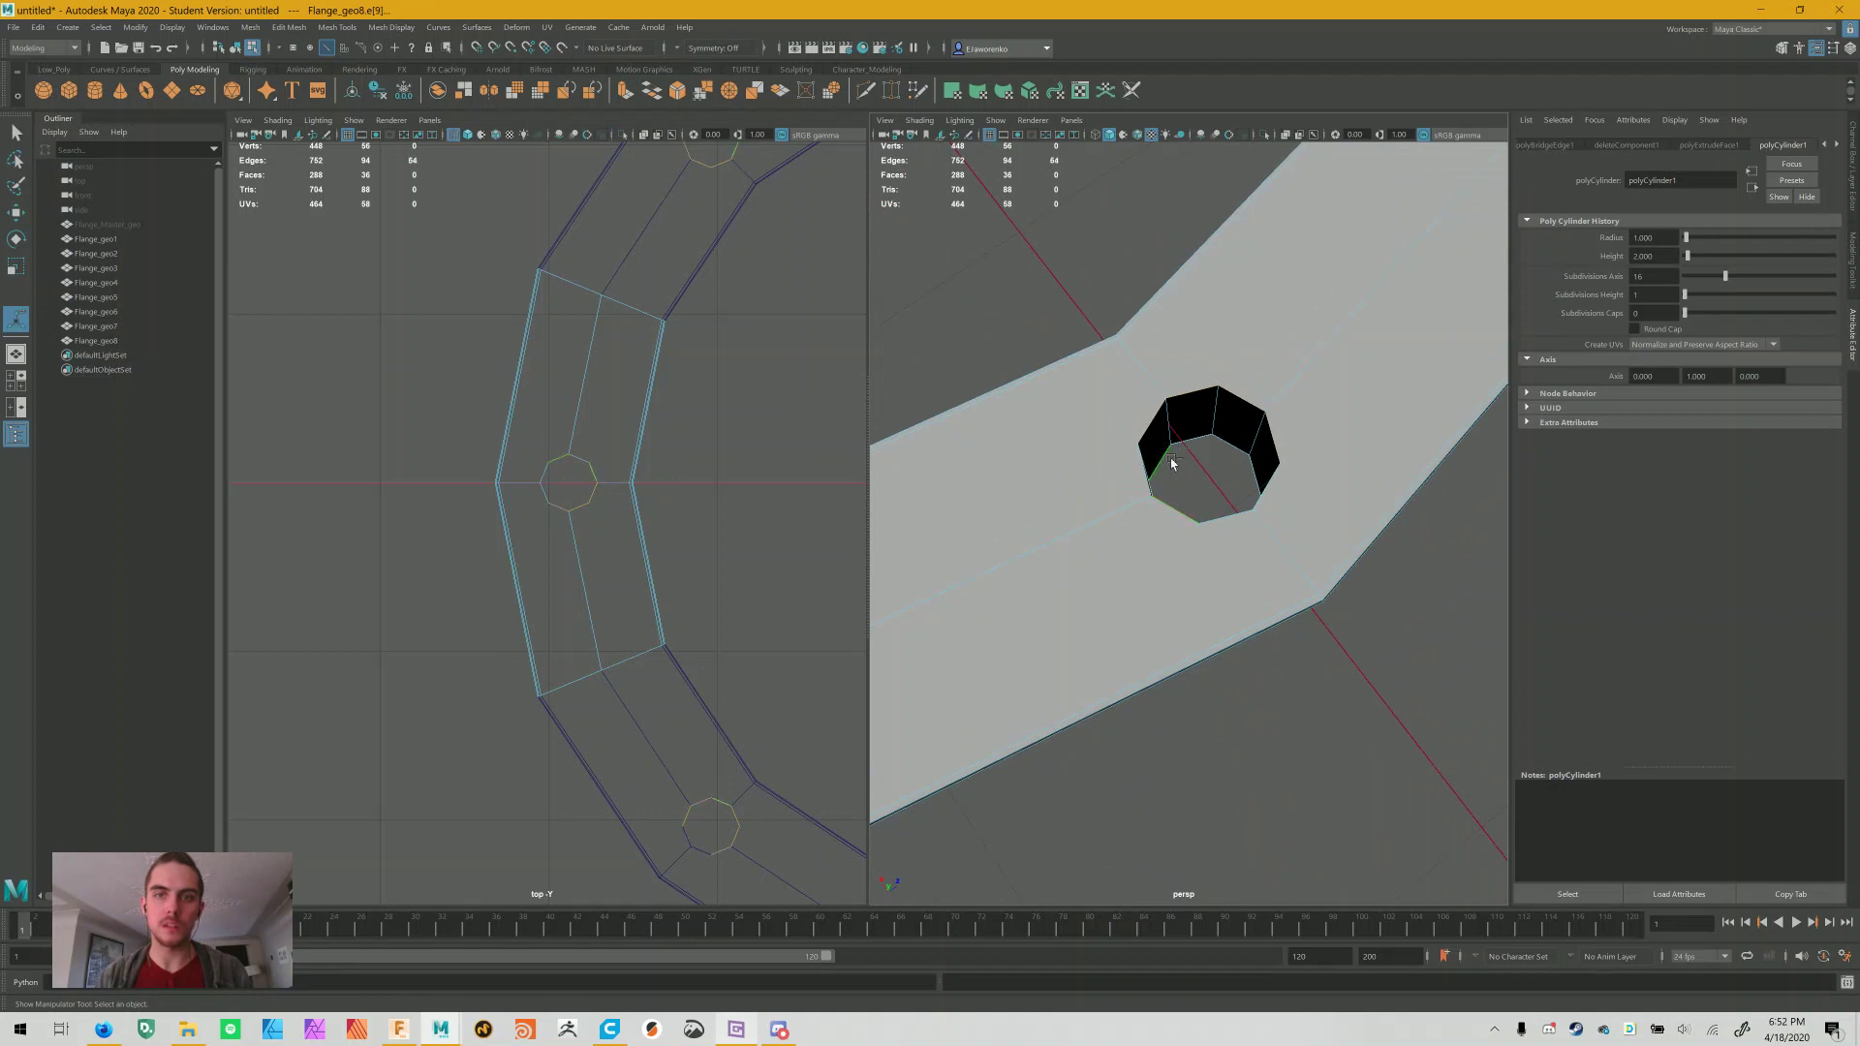
Bevel the bolt hole's edges with 2 segments and fraction 0.2
left_click_drag(1247, 483, 1293, 434, "alt")
left_click(1168, 505, "shift")
left_click(1850, 303)
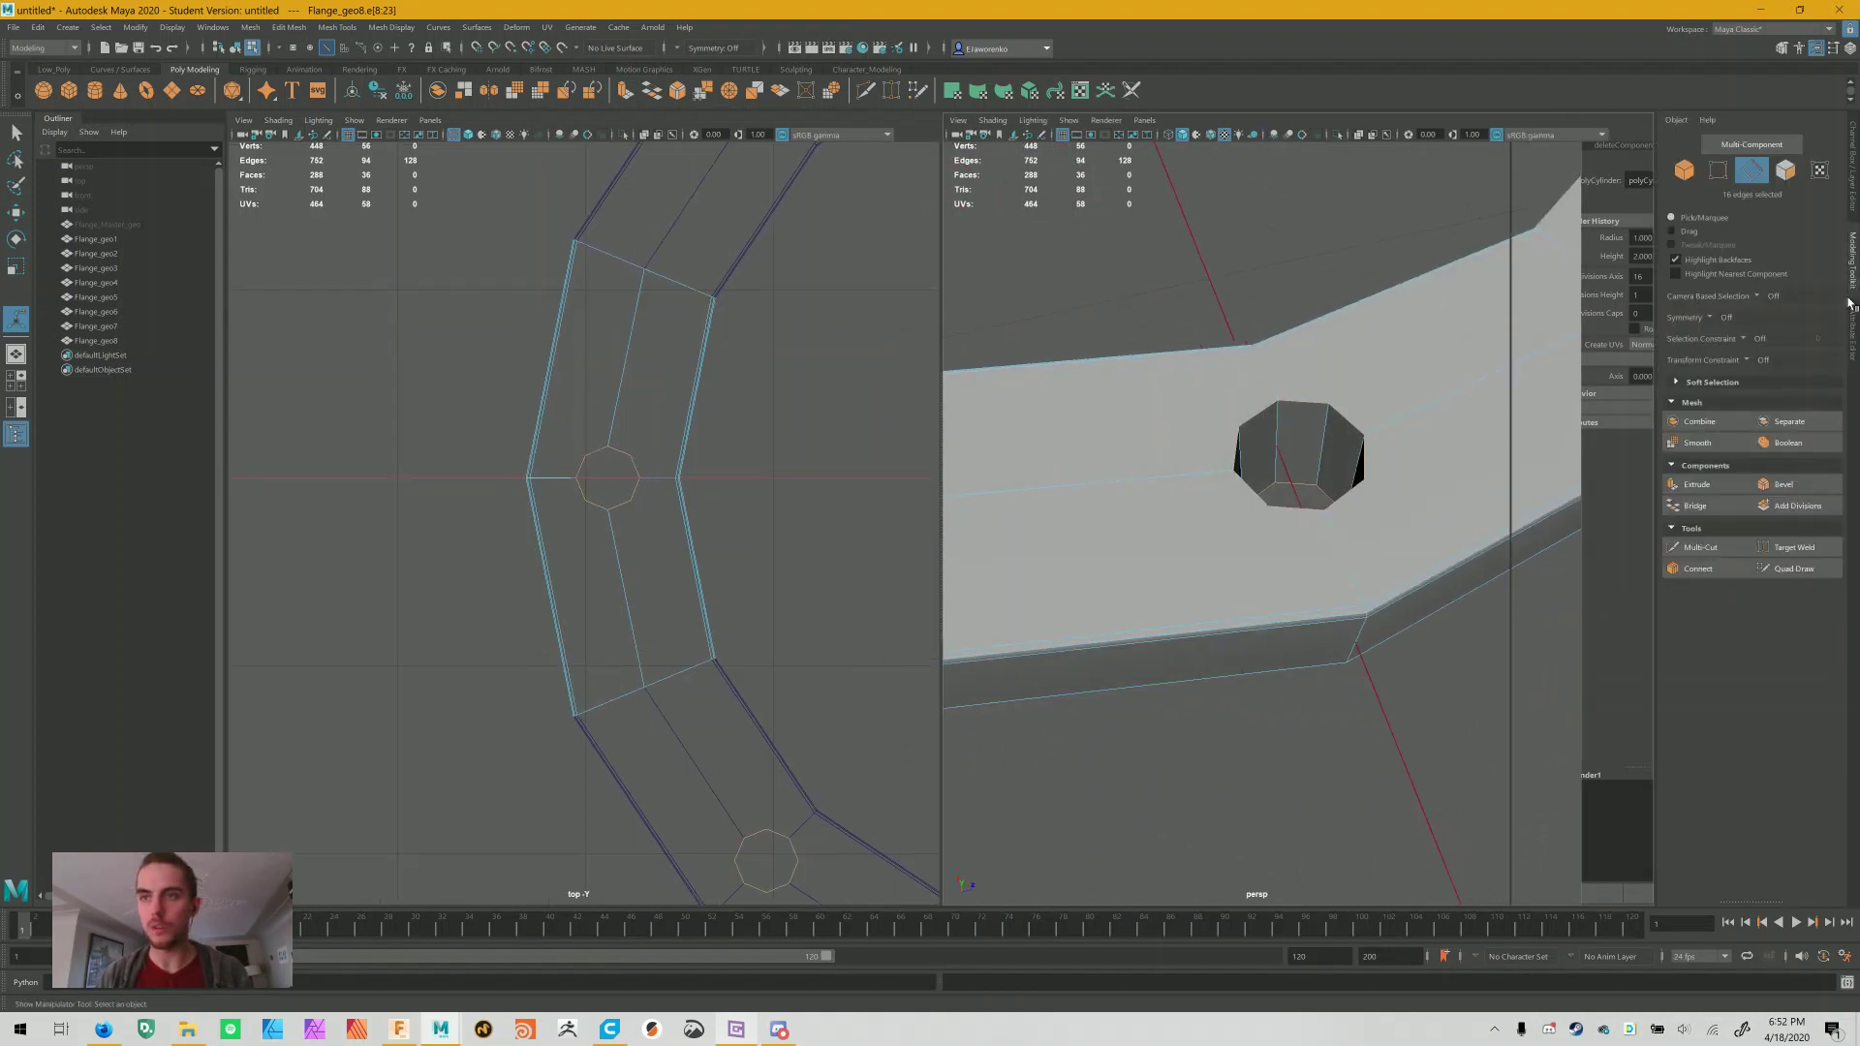
left_click(1787, 487)
left_click_drag(1514, 506, 1262, 511, "alt")
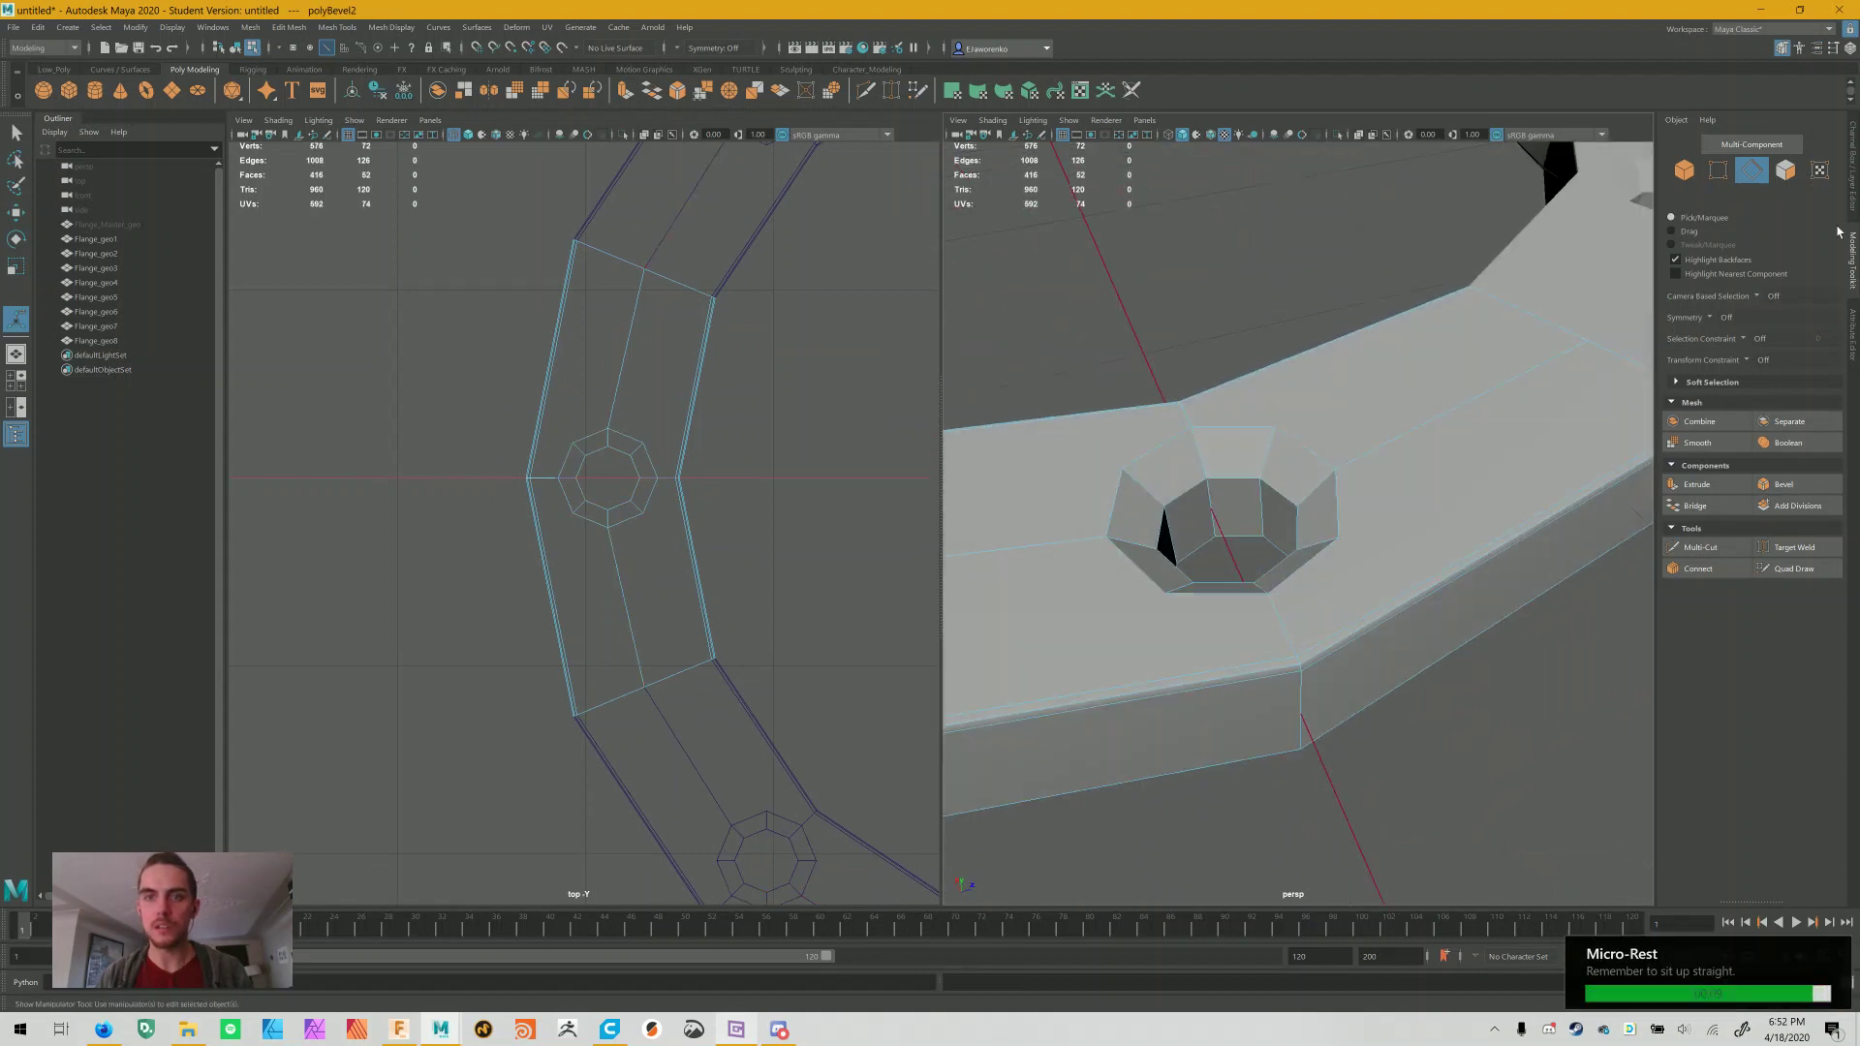
left_click(1849, 325)
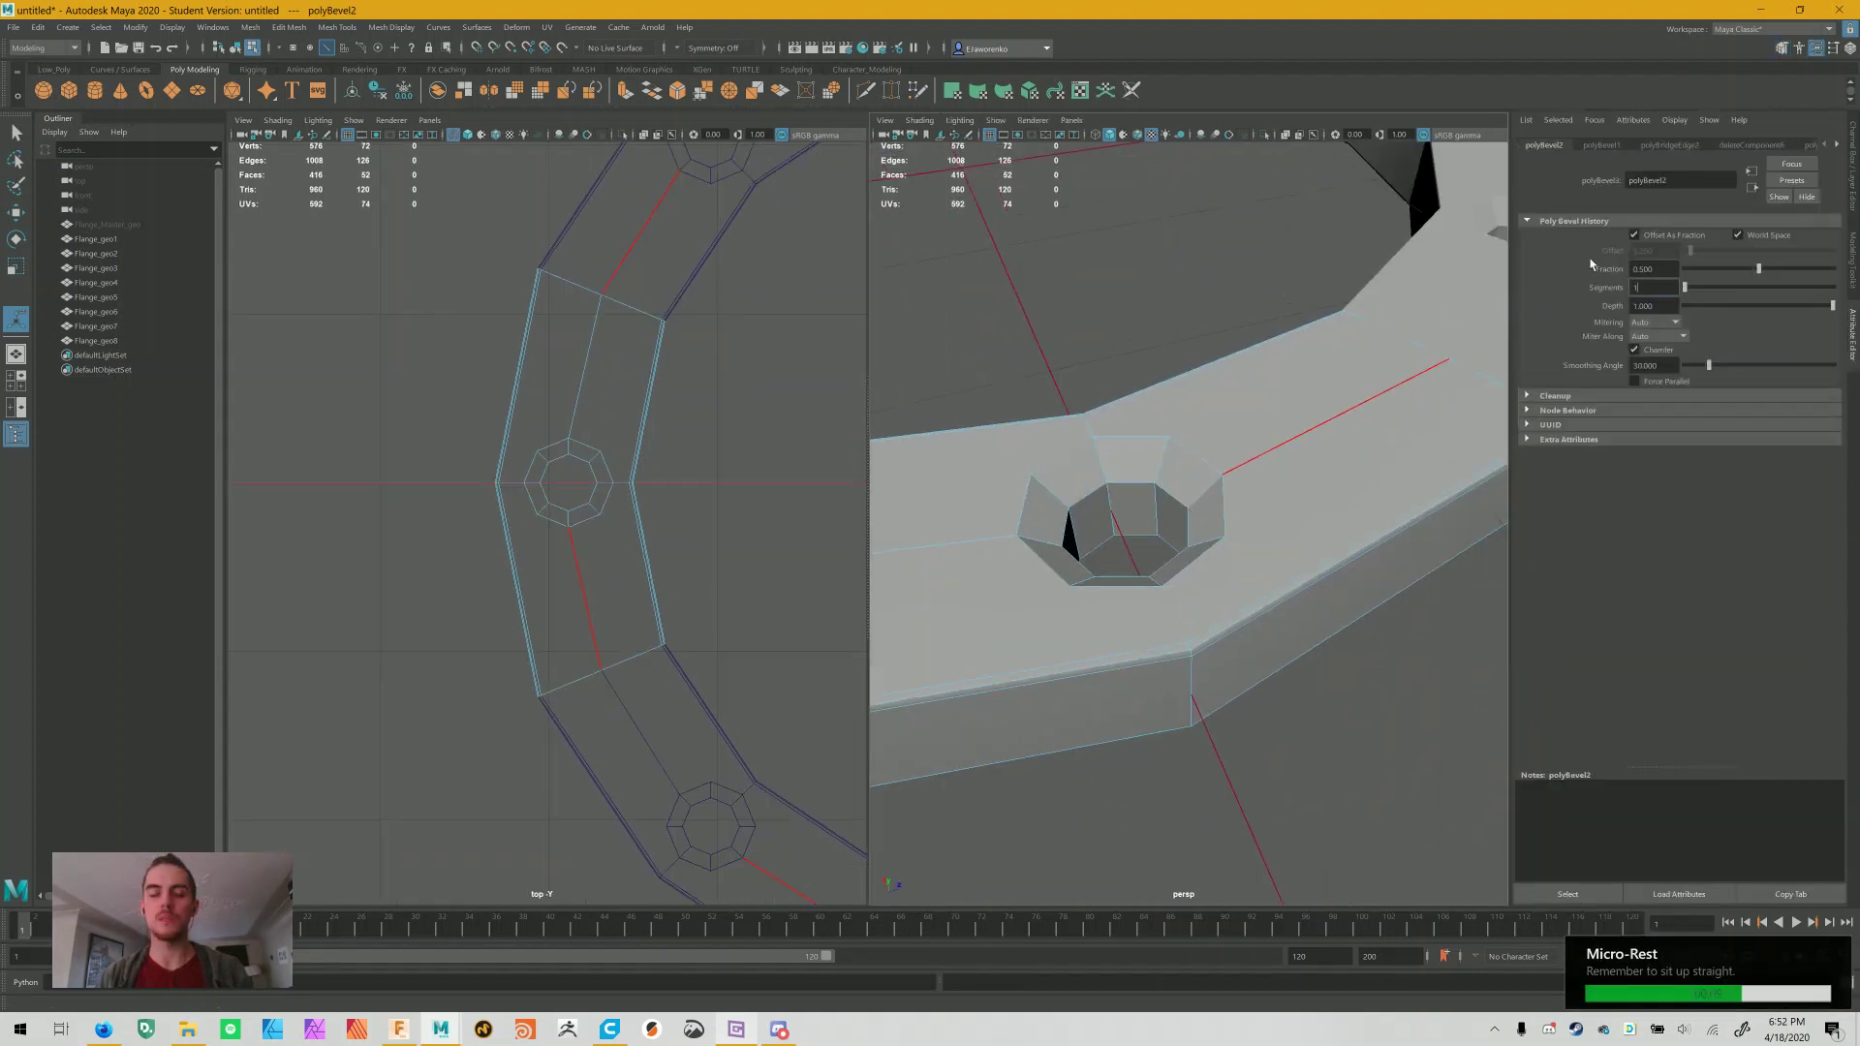
type("2")
key("Return")
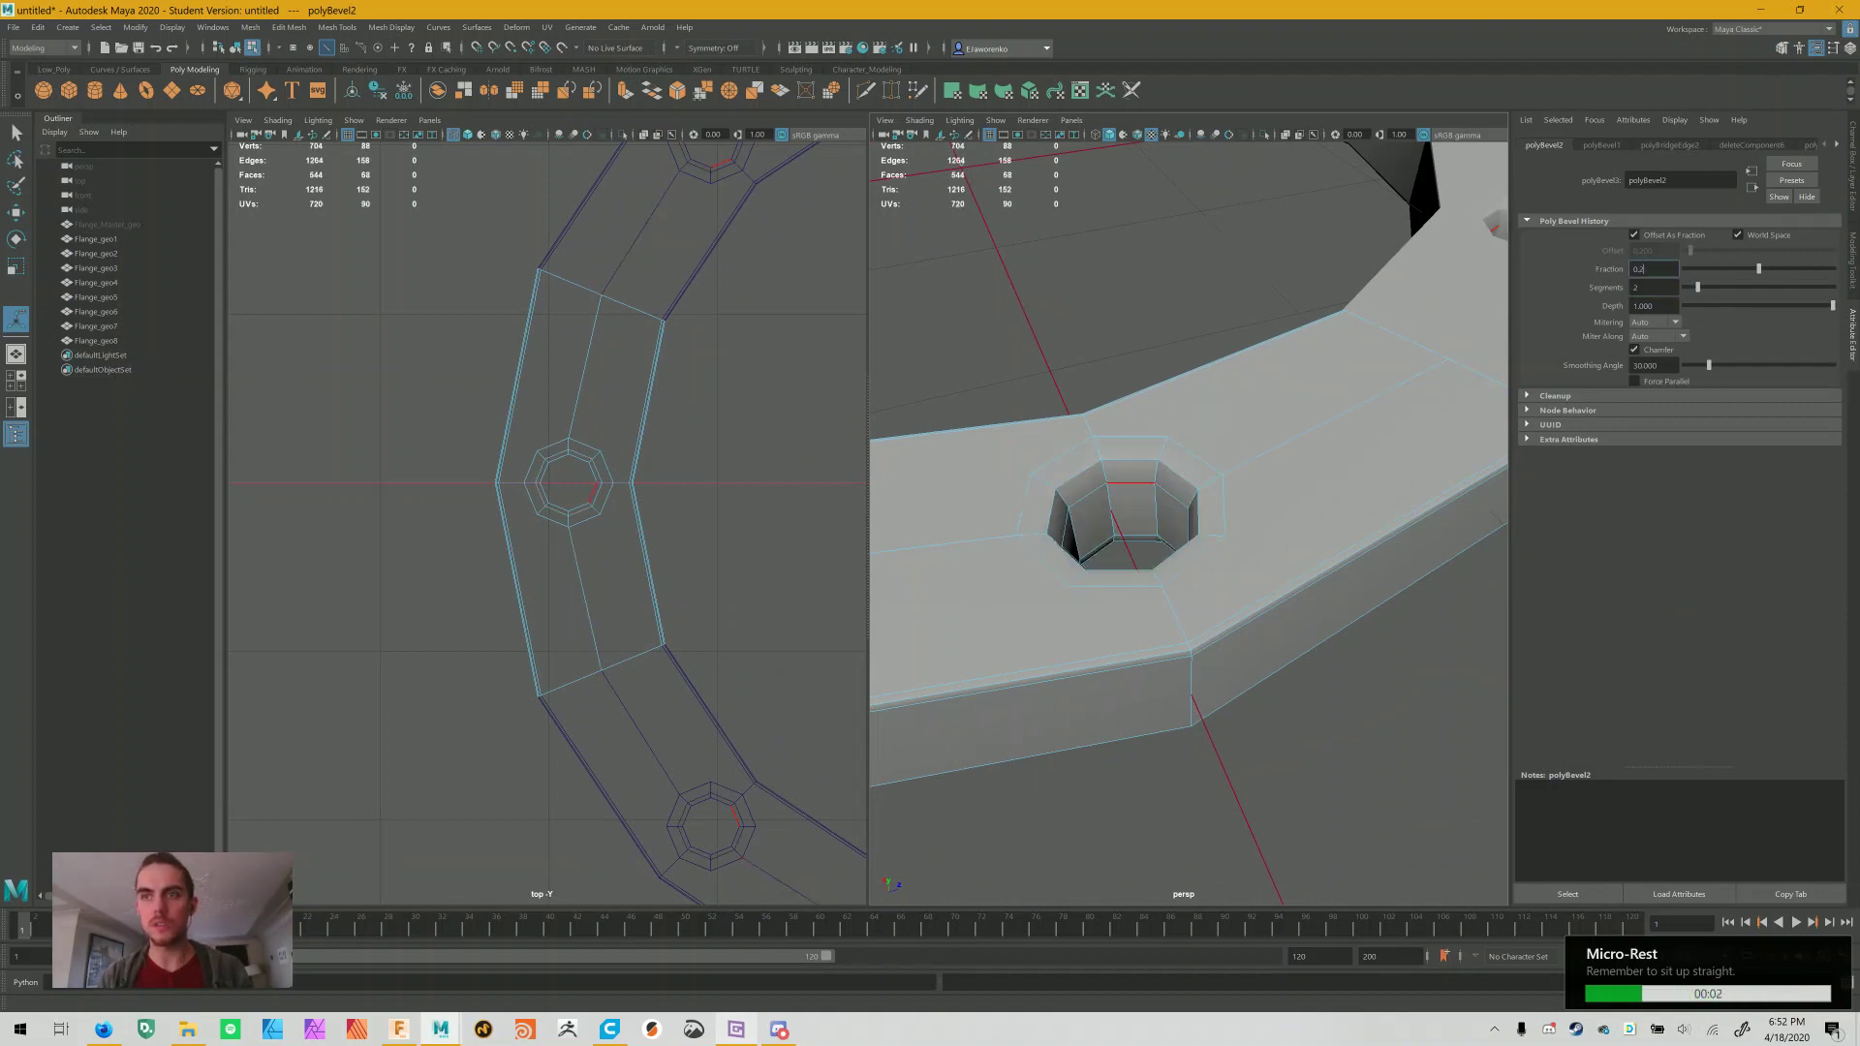
key("Return")
Preview the ring smoothed, then return to the faceted low-poly display
scroll(1138, 507, "down", 3)
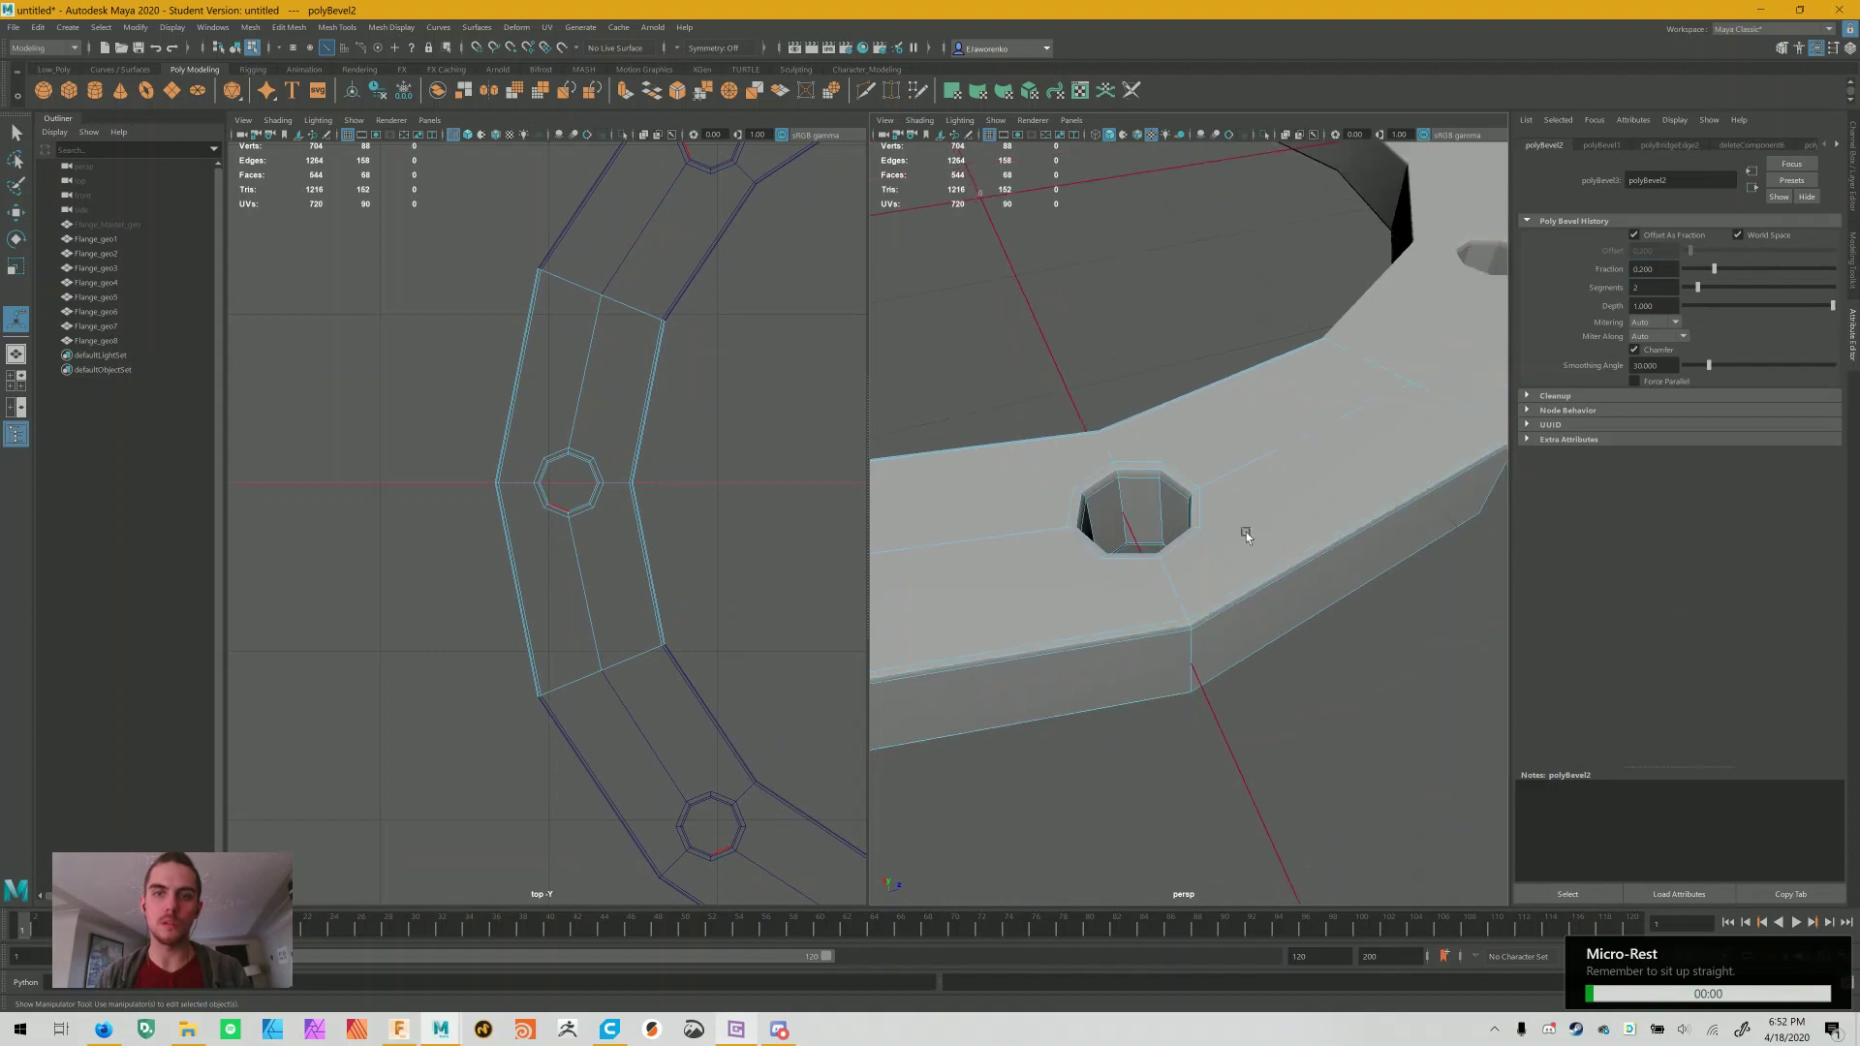
left_click_drag(1262, 527, 1181, 500, "alt")
left_click(1340, 668)
key("3")
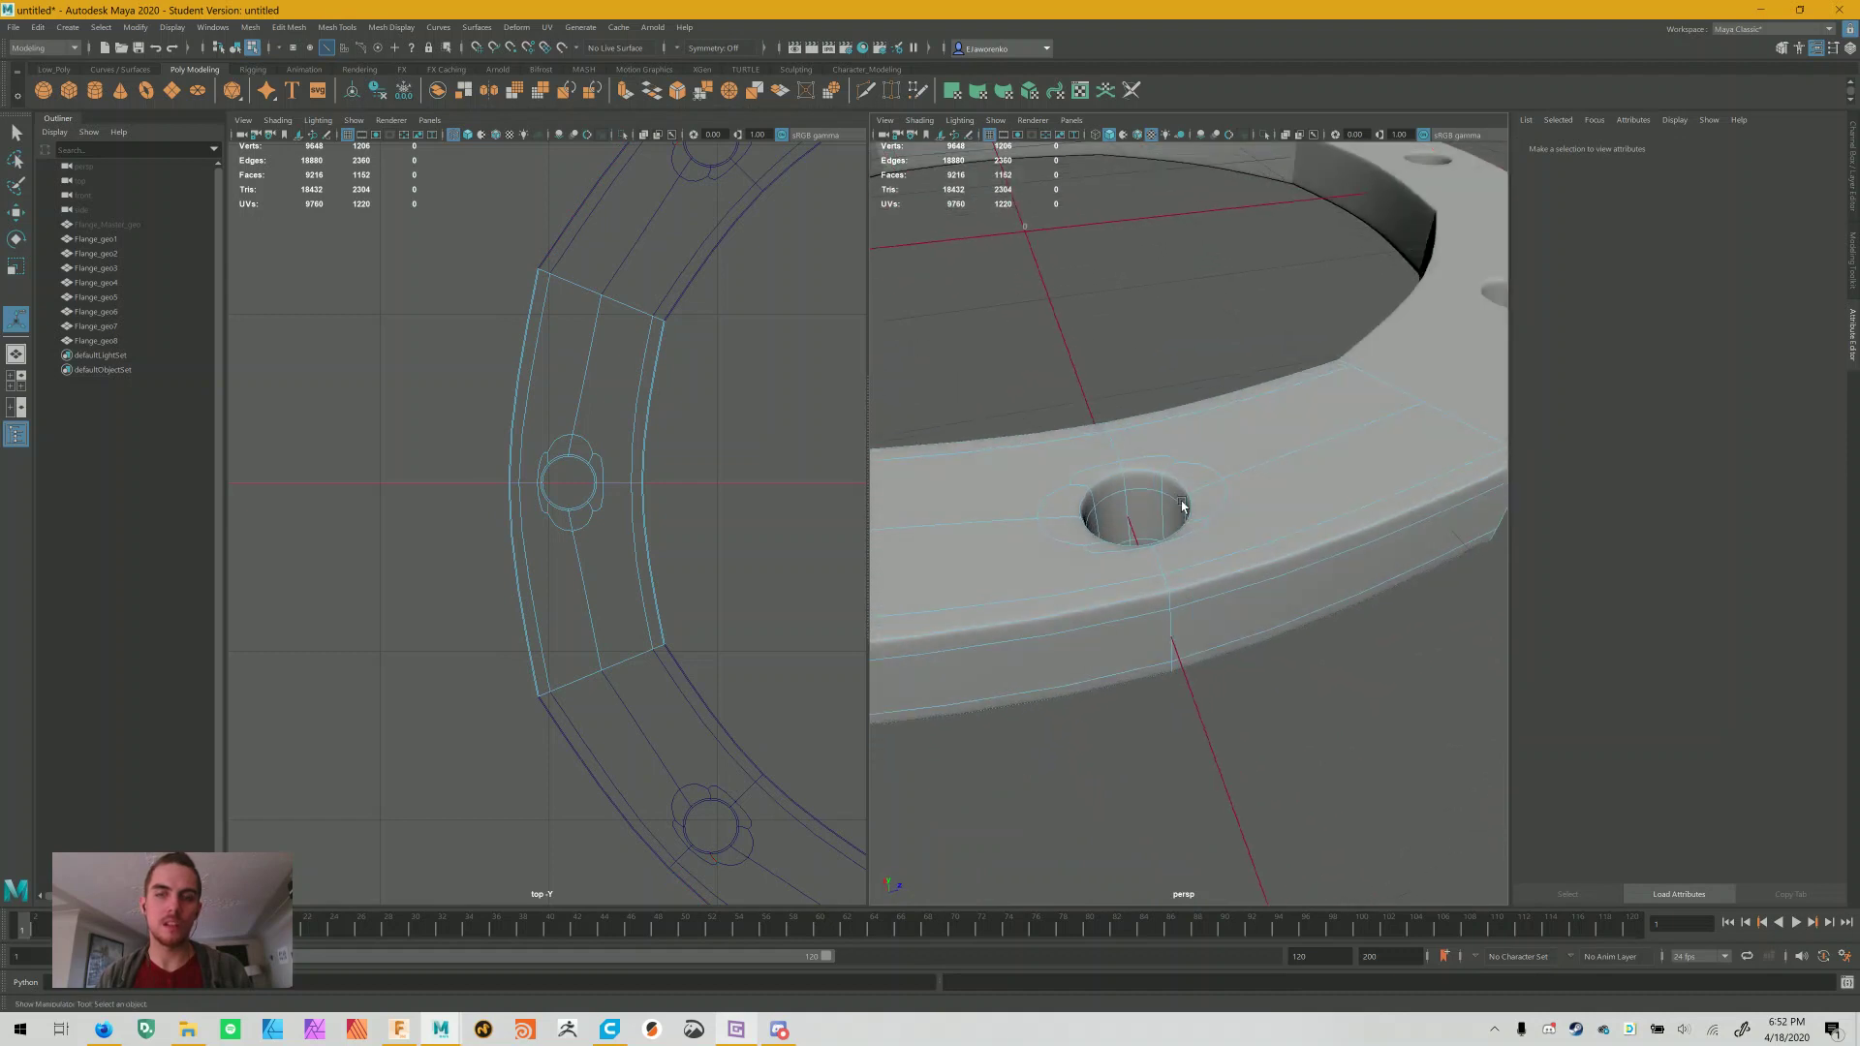
key("1")
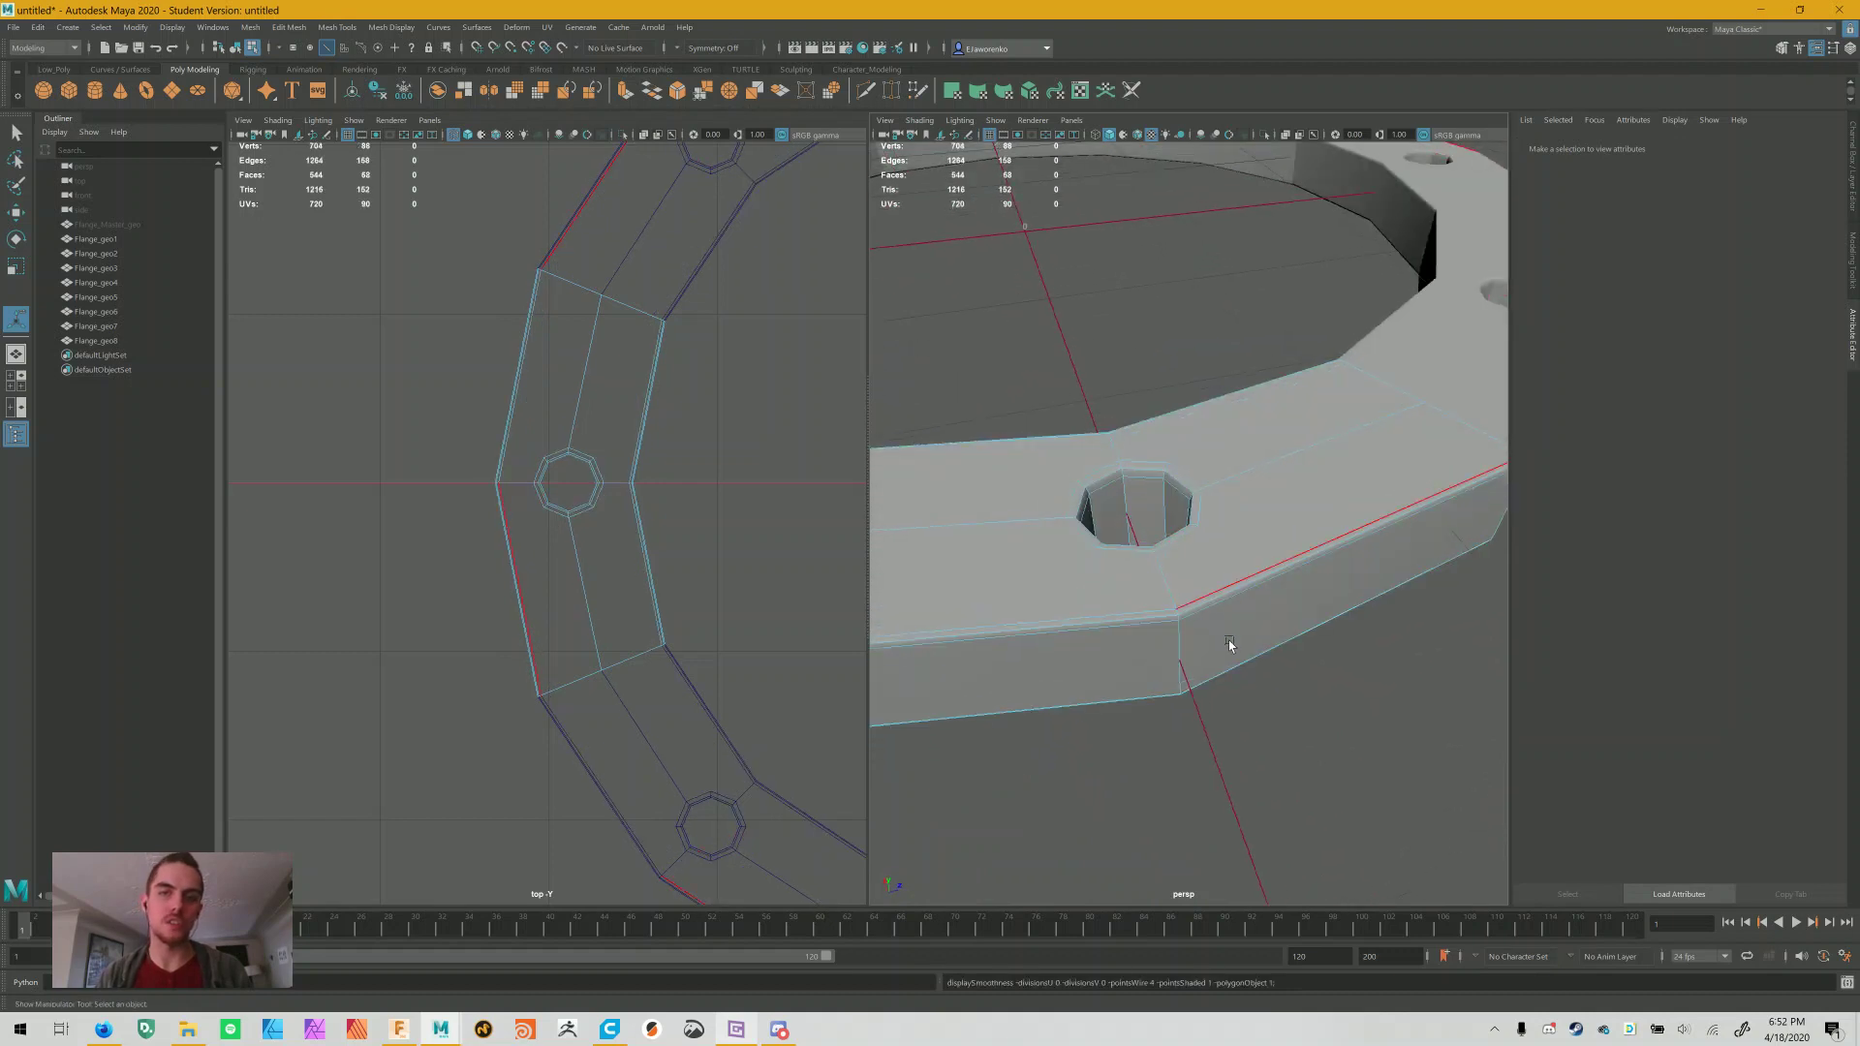
left_click_drag(1253, 550, 1194, 528, "alt")
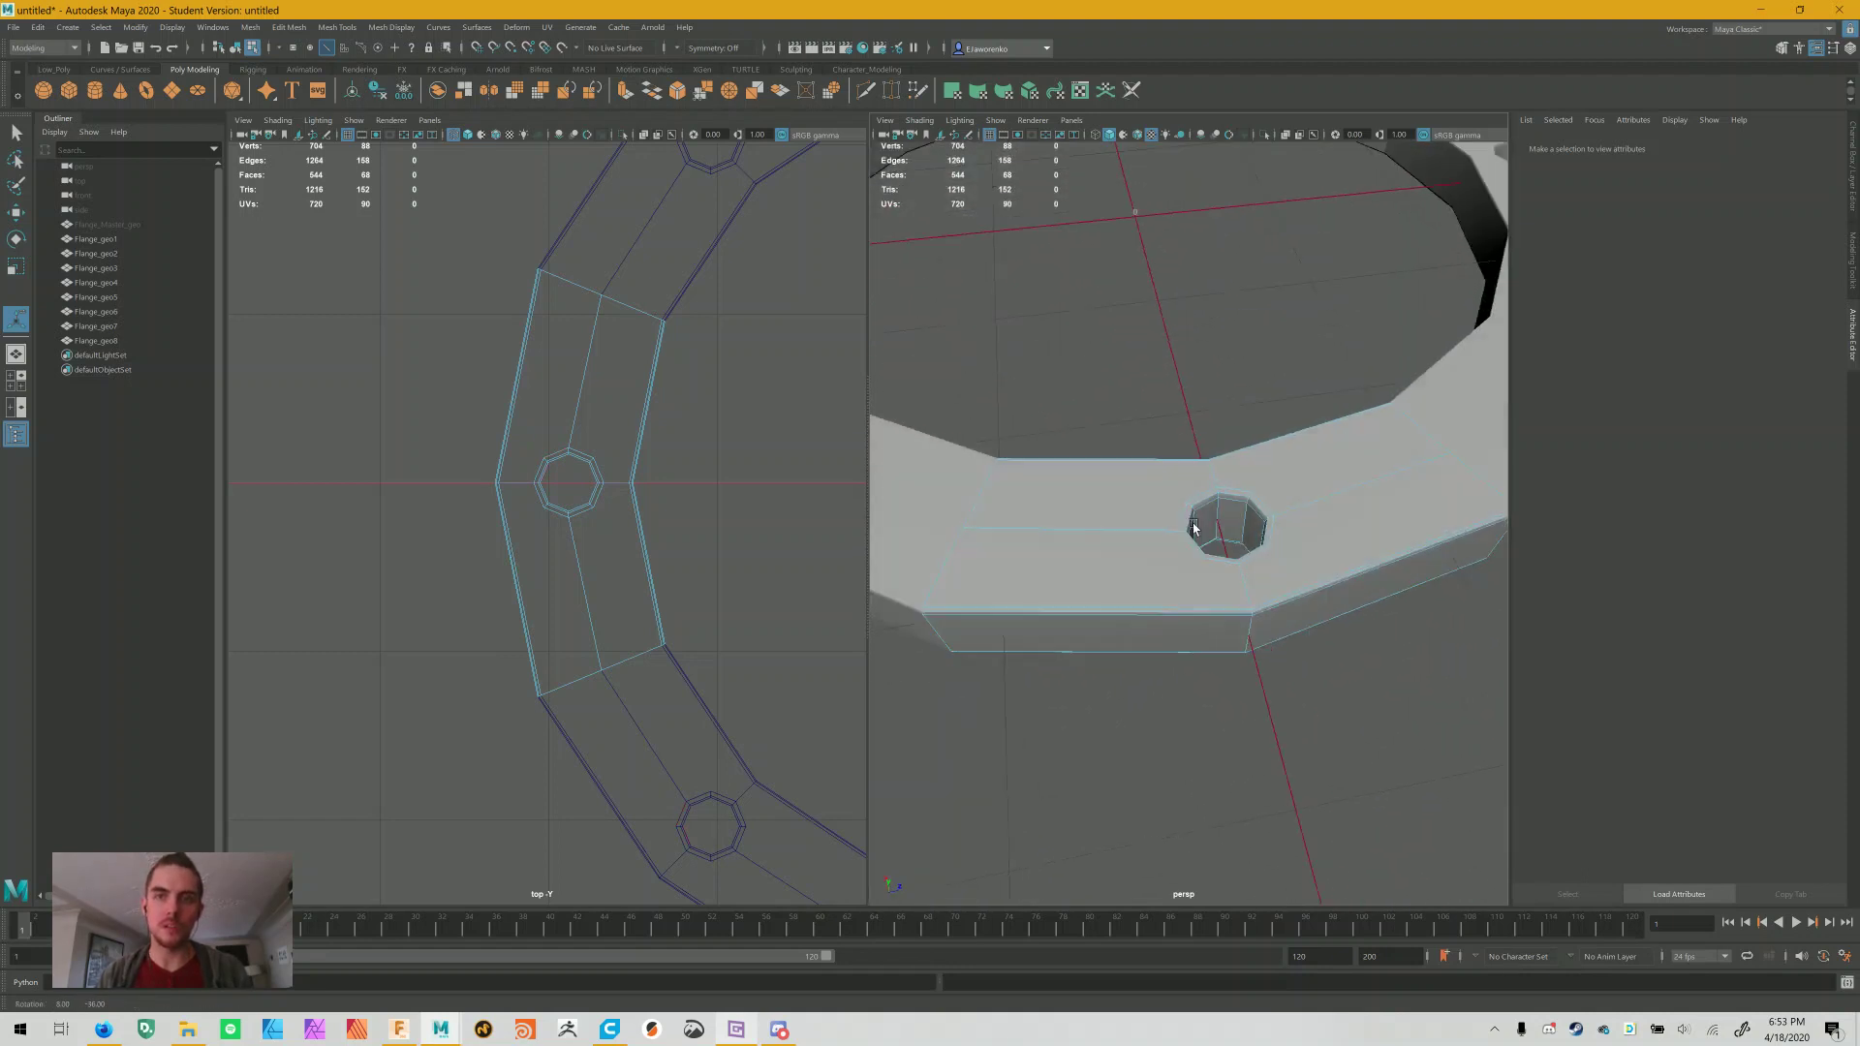
Multi-Cut new edges from the bolt hole's corners out to the segment's outer corners
right_click(1318, 471)
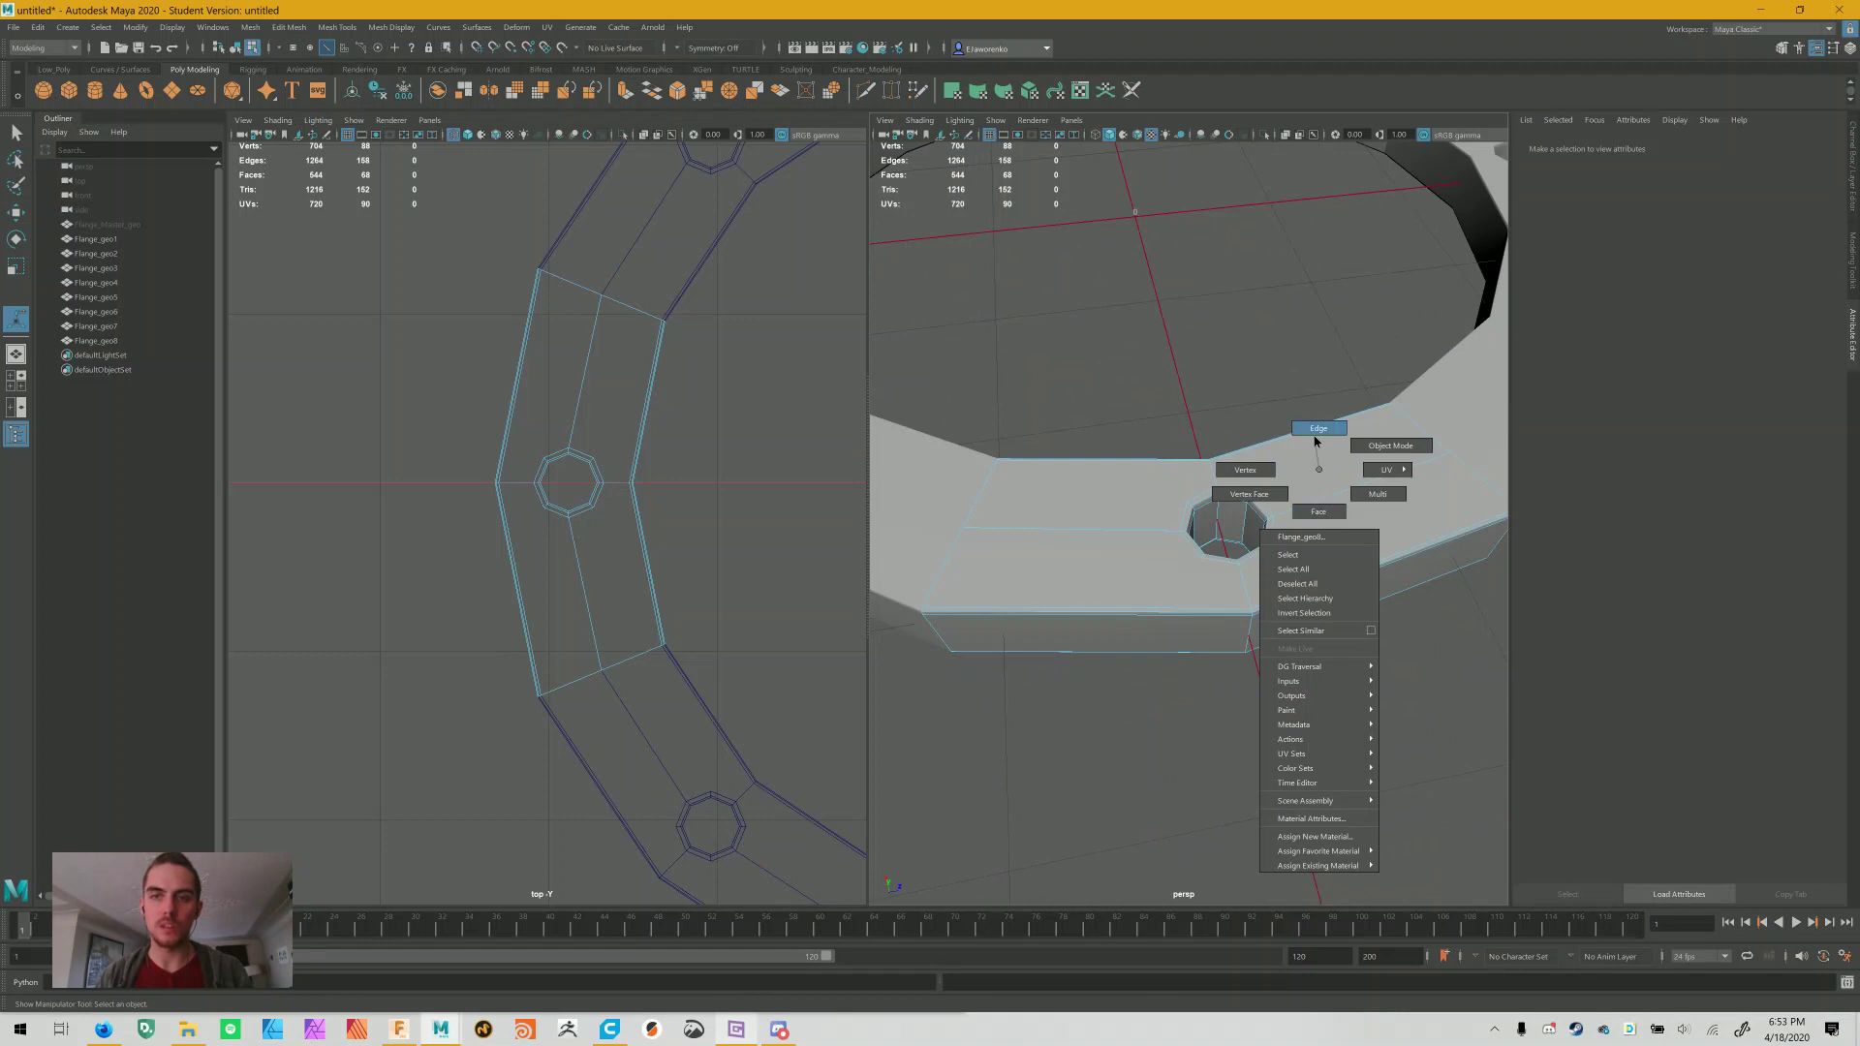
right_click_drag(1315, 441, 1626, 347)
left_click(1853, 253)
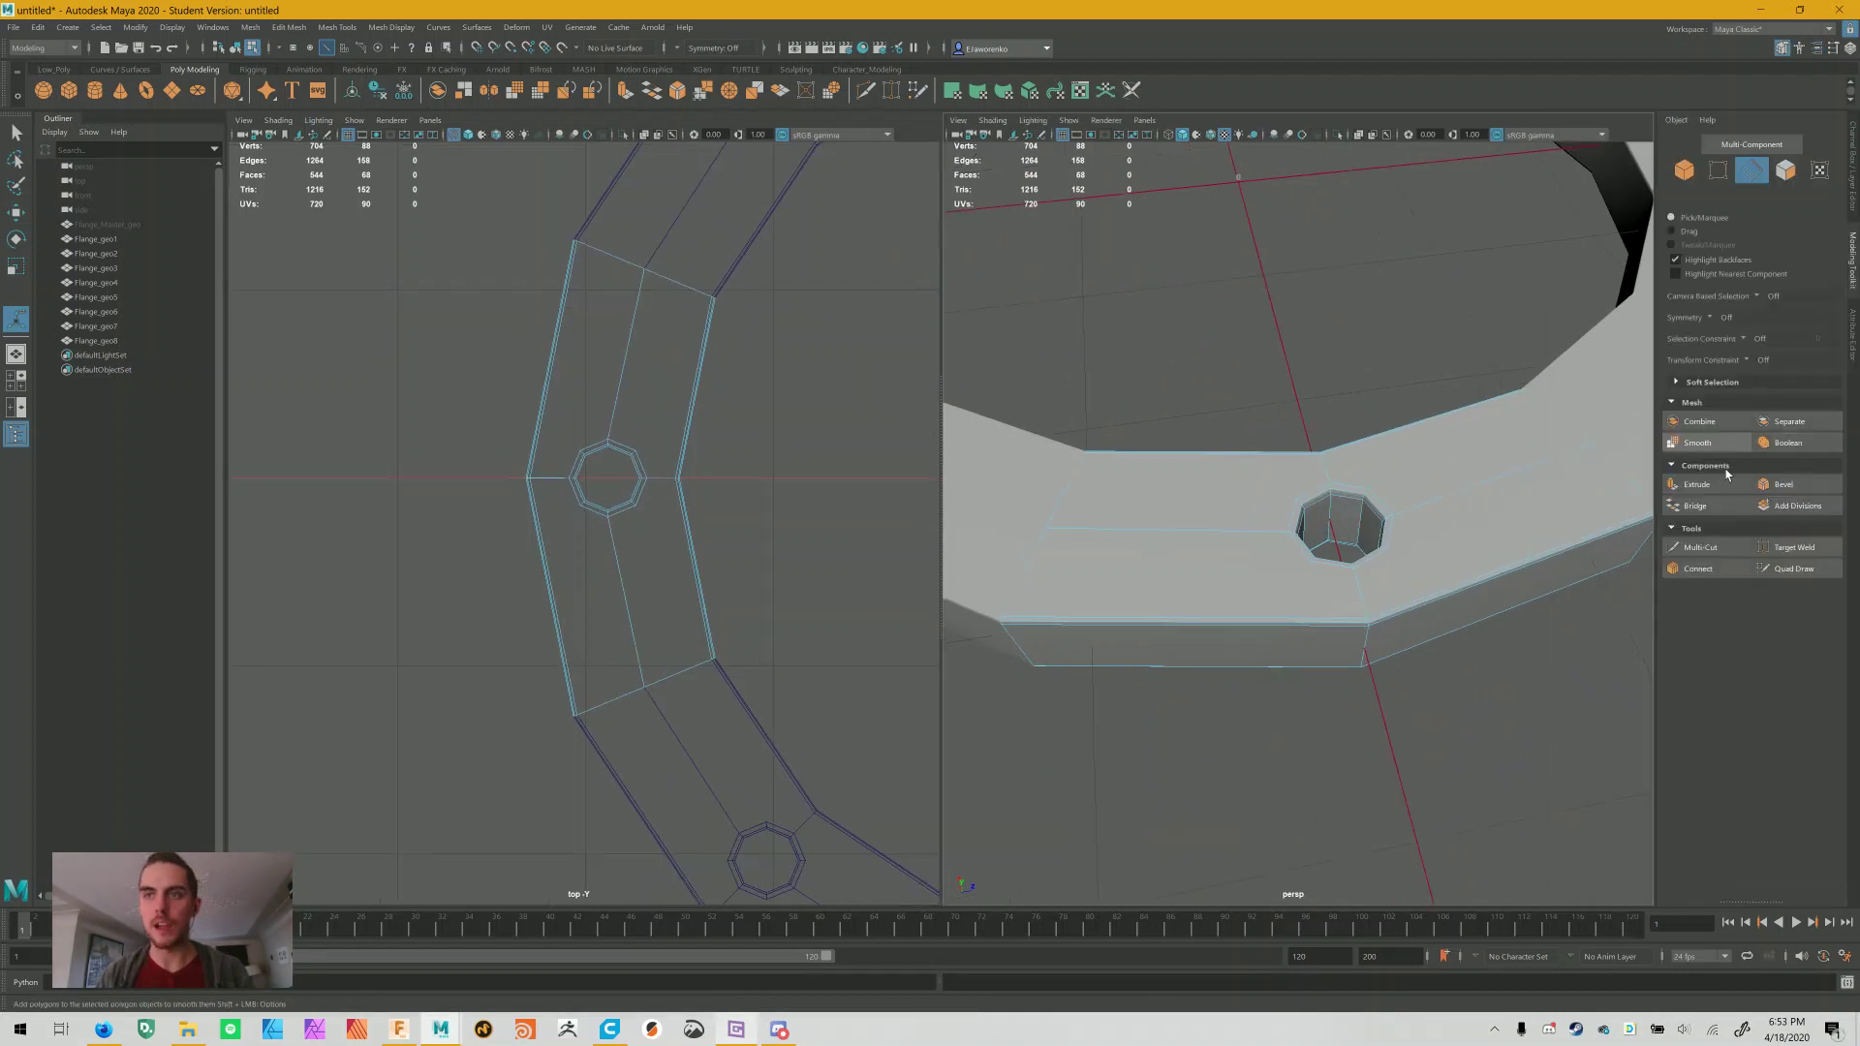
left_click(1712, 549)
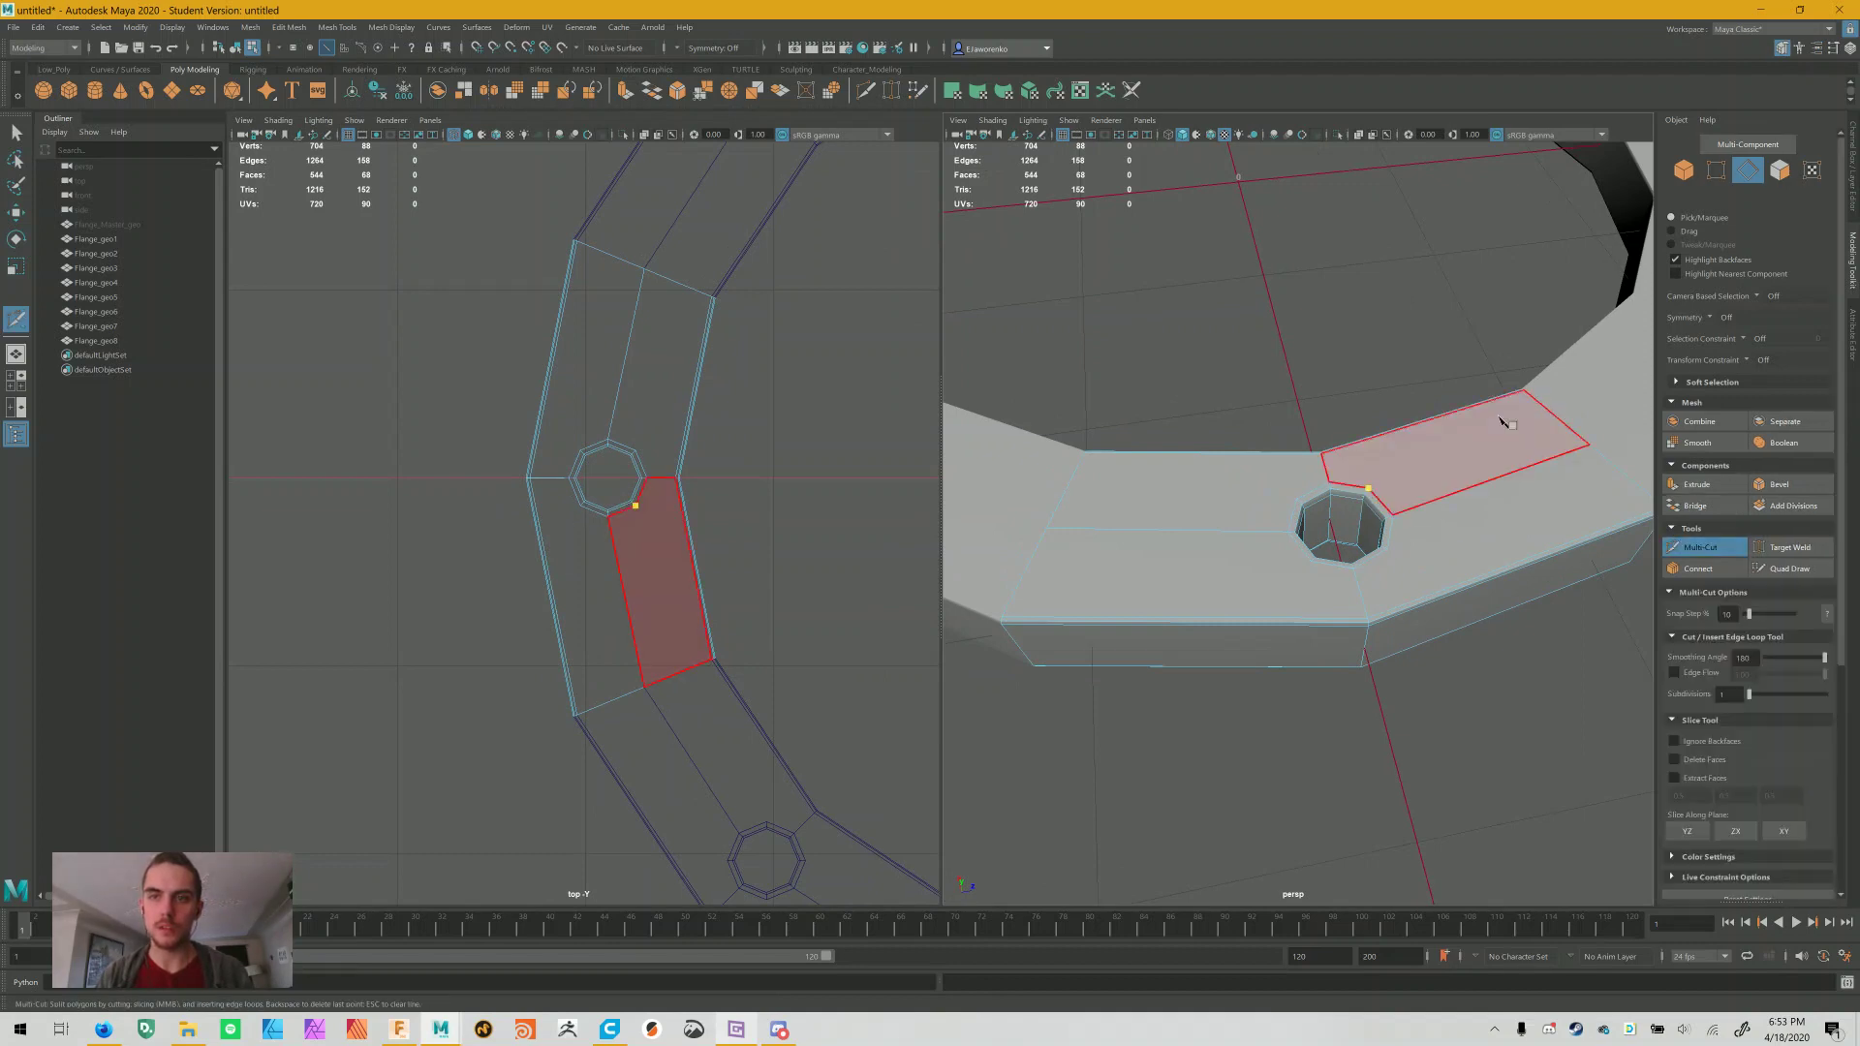
left_click_drag(1498, 419, 1431, 508, "alt")
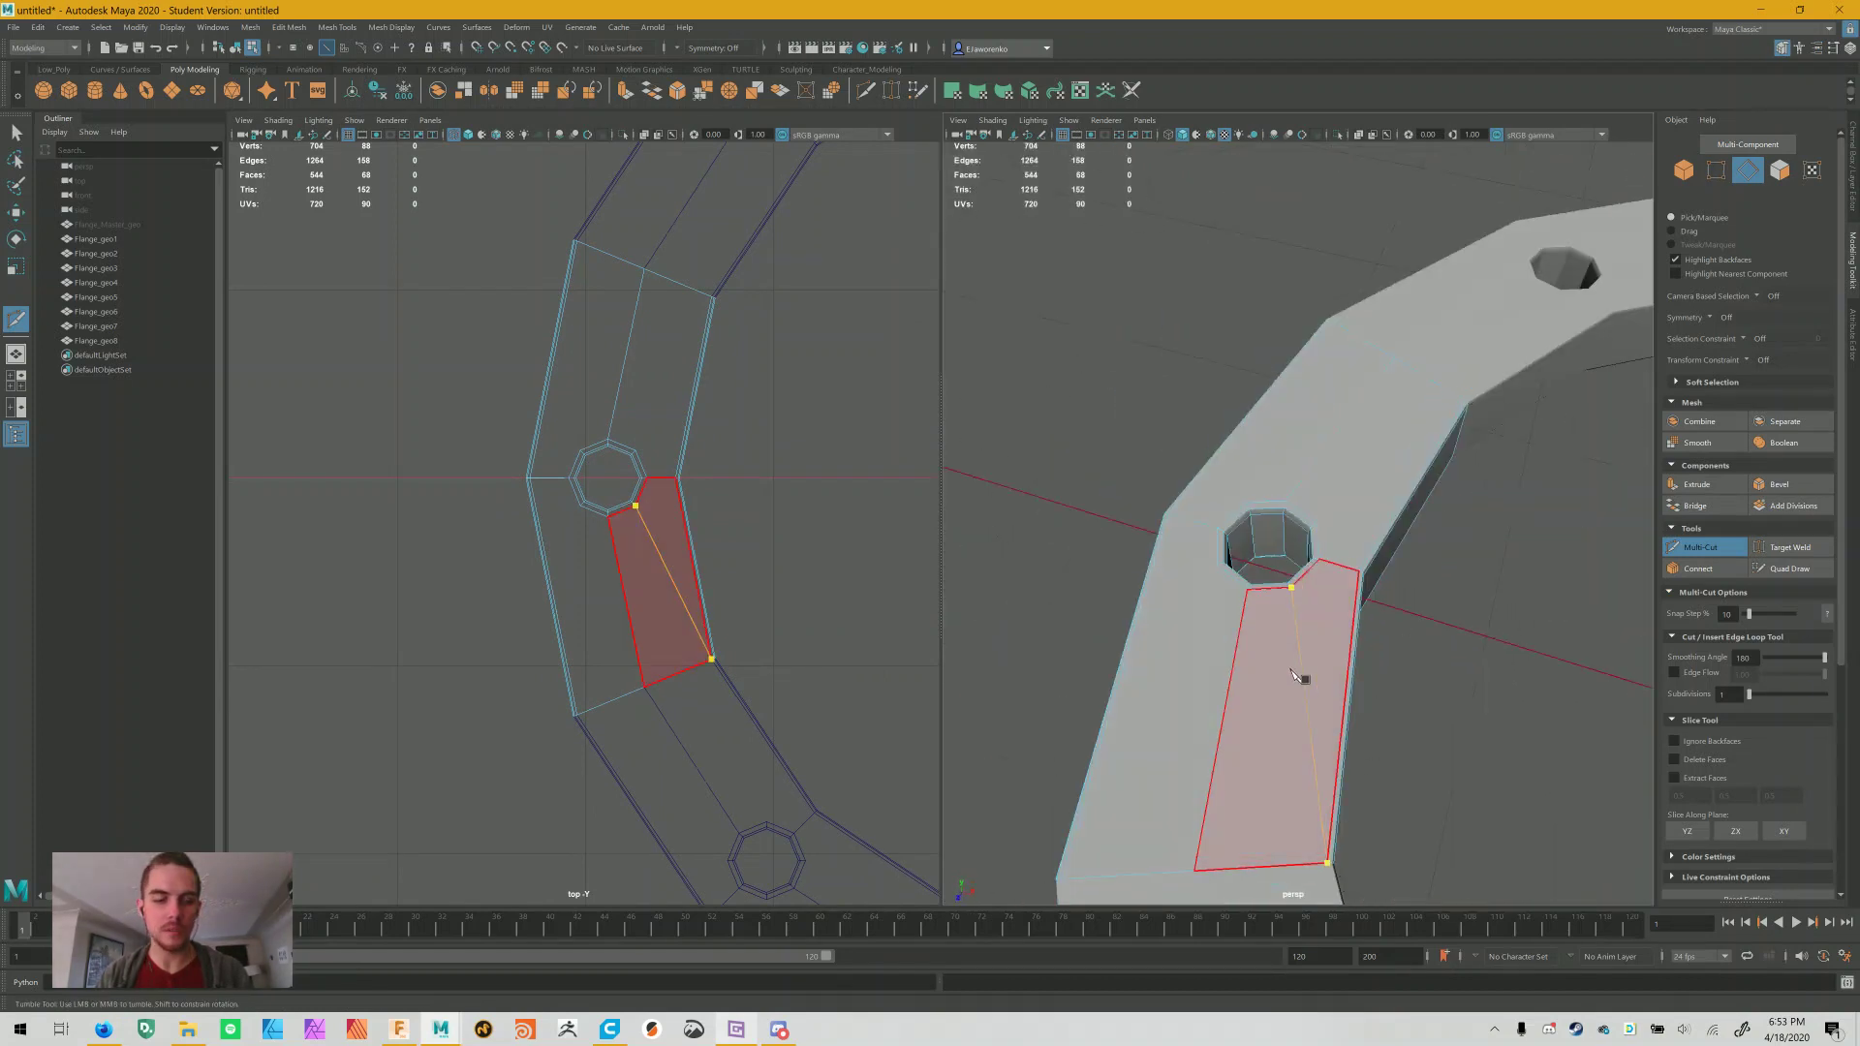
right_click(1211, 580)
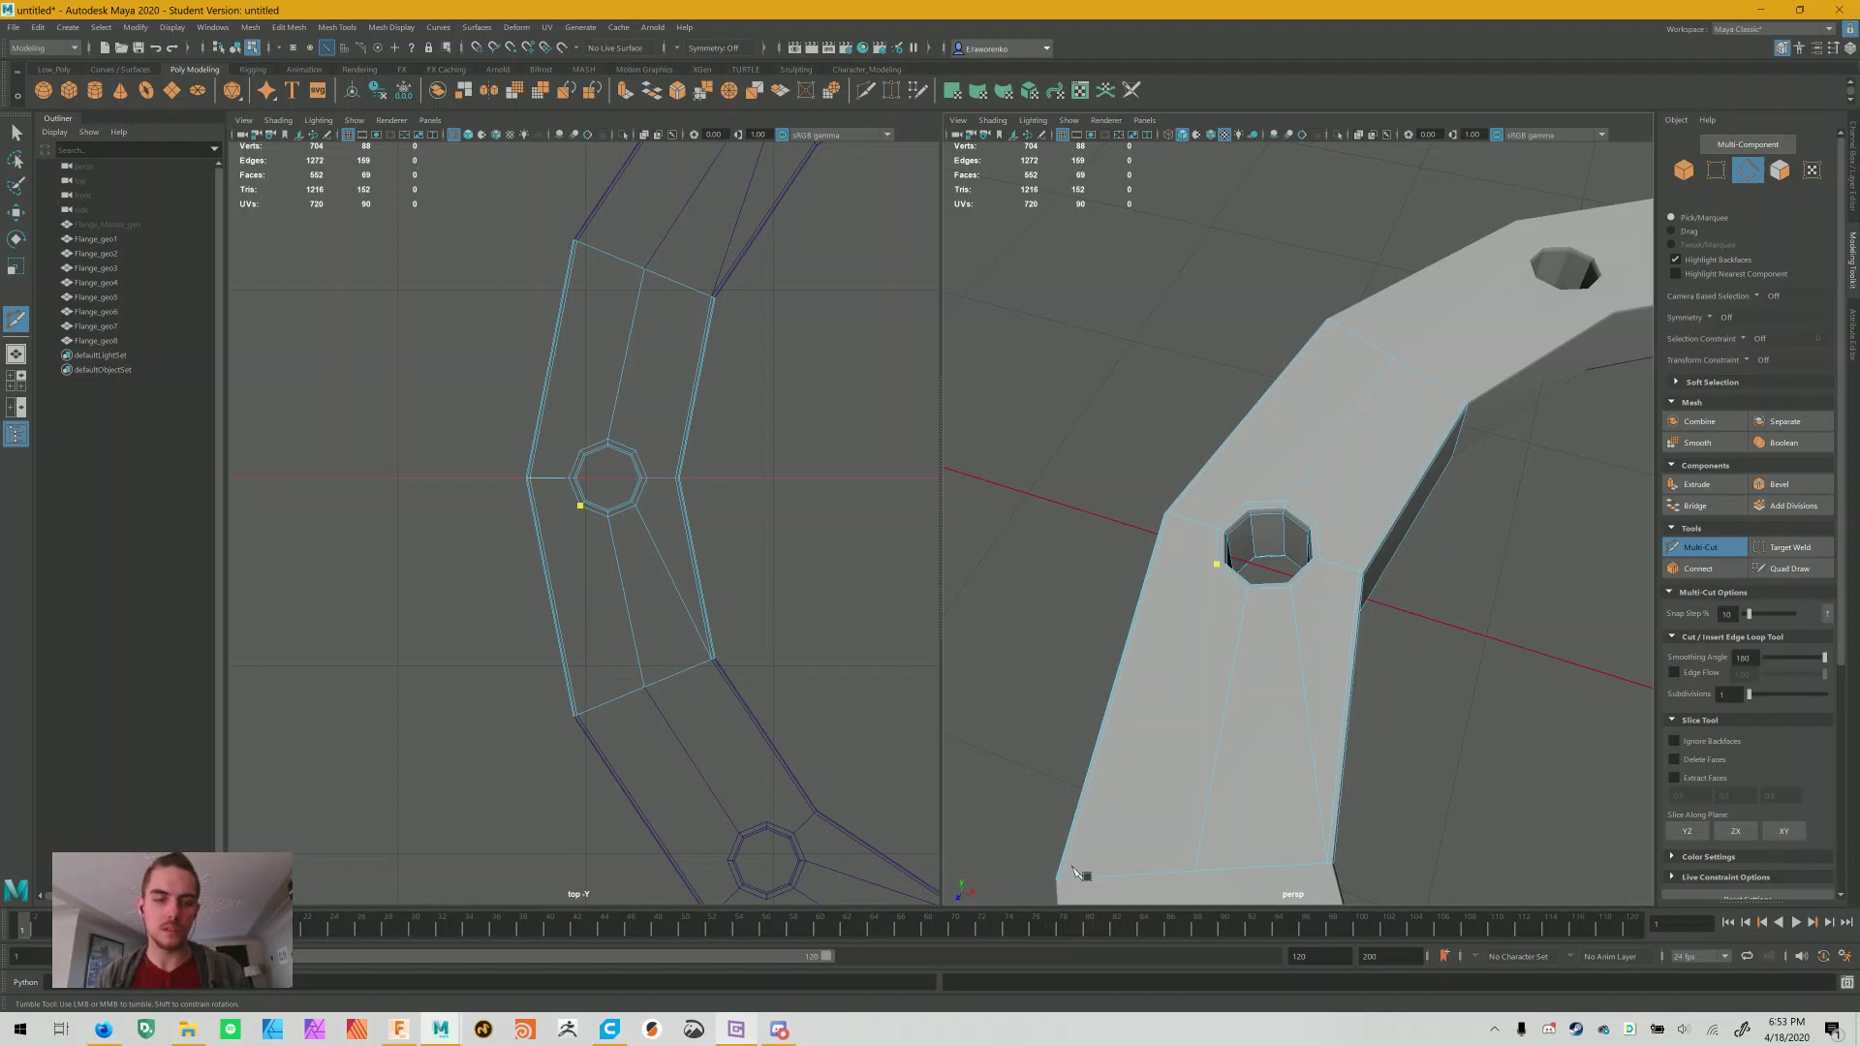
Check the chat conversation, then return to Maya
key("alt+Tab")
left_click(1170, 396)
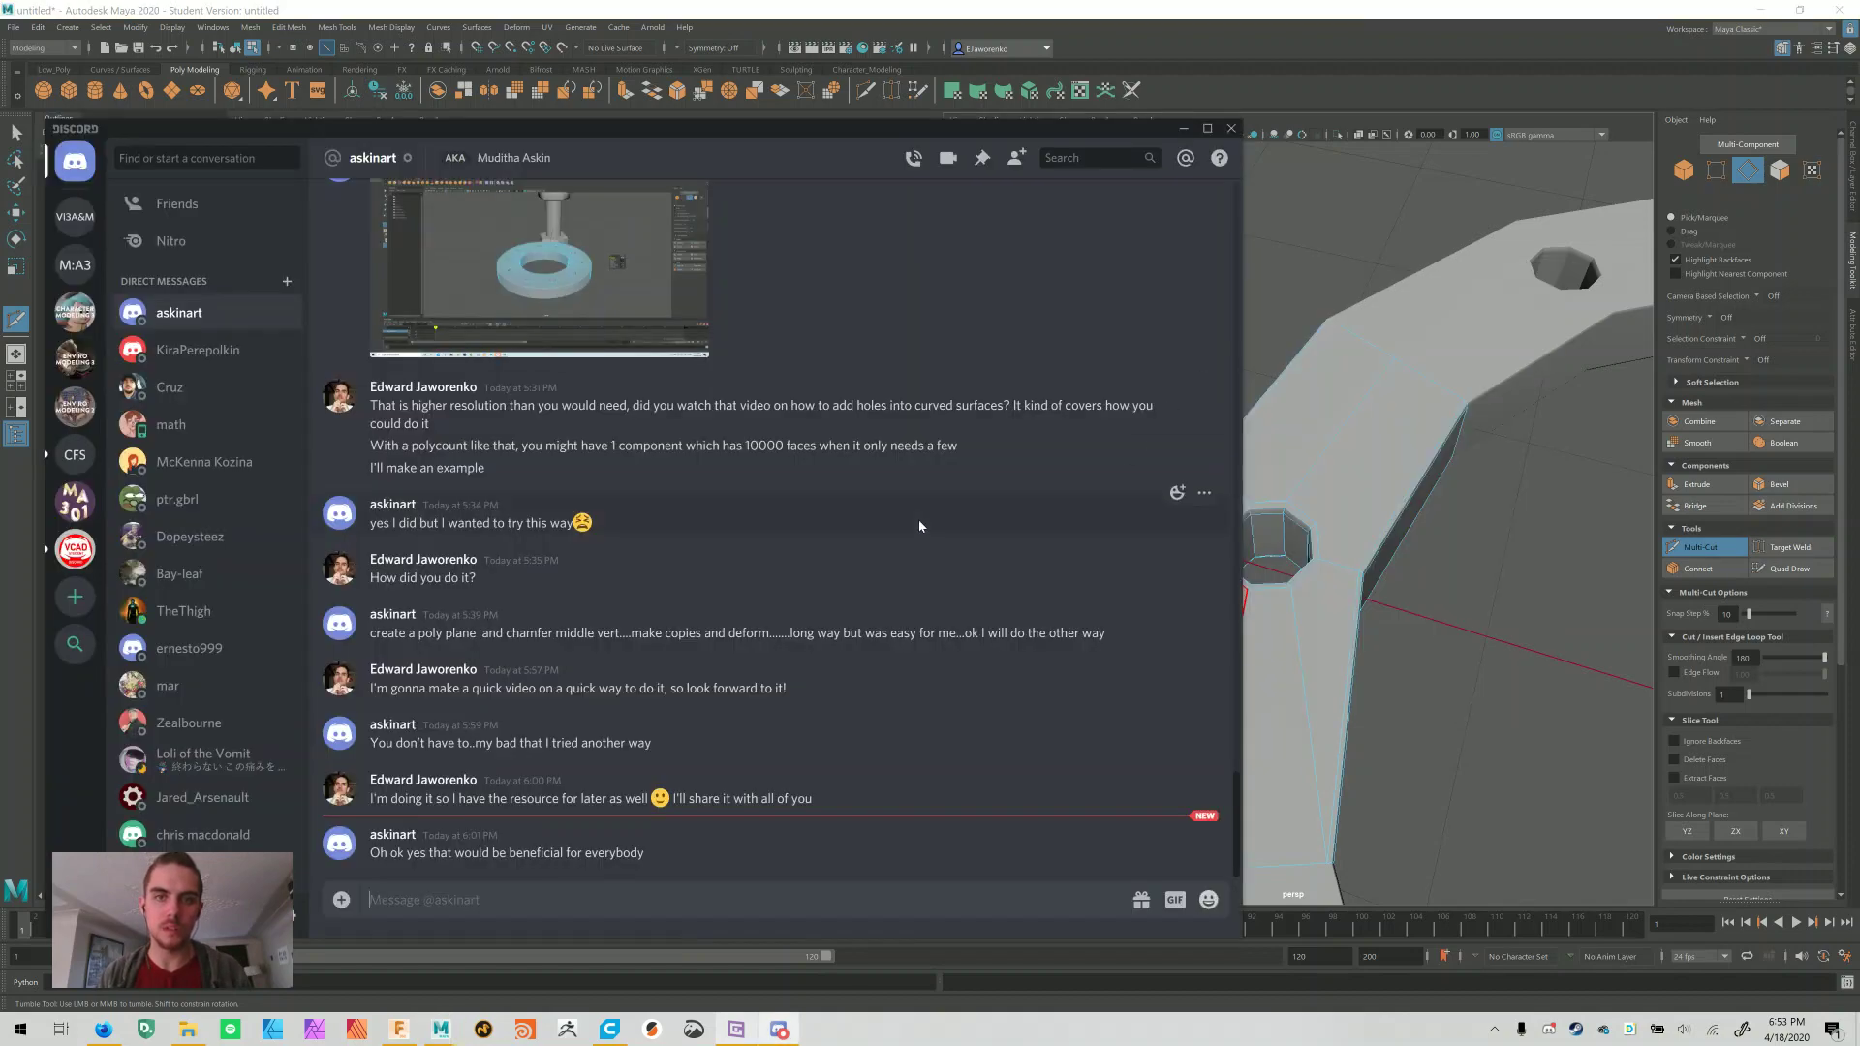
key("alt+Tab")
key("alt+Tab")
key("alt+Tab")
key("alt+Tab")
left_click(1143, 434)
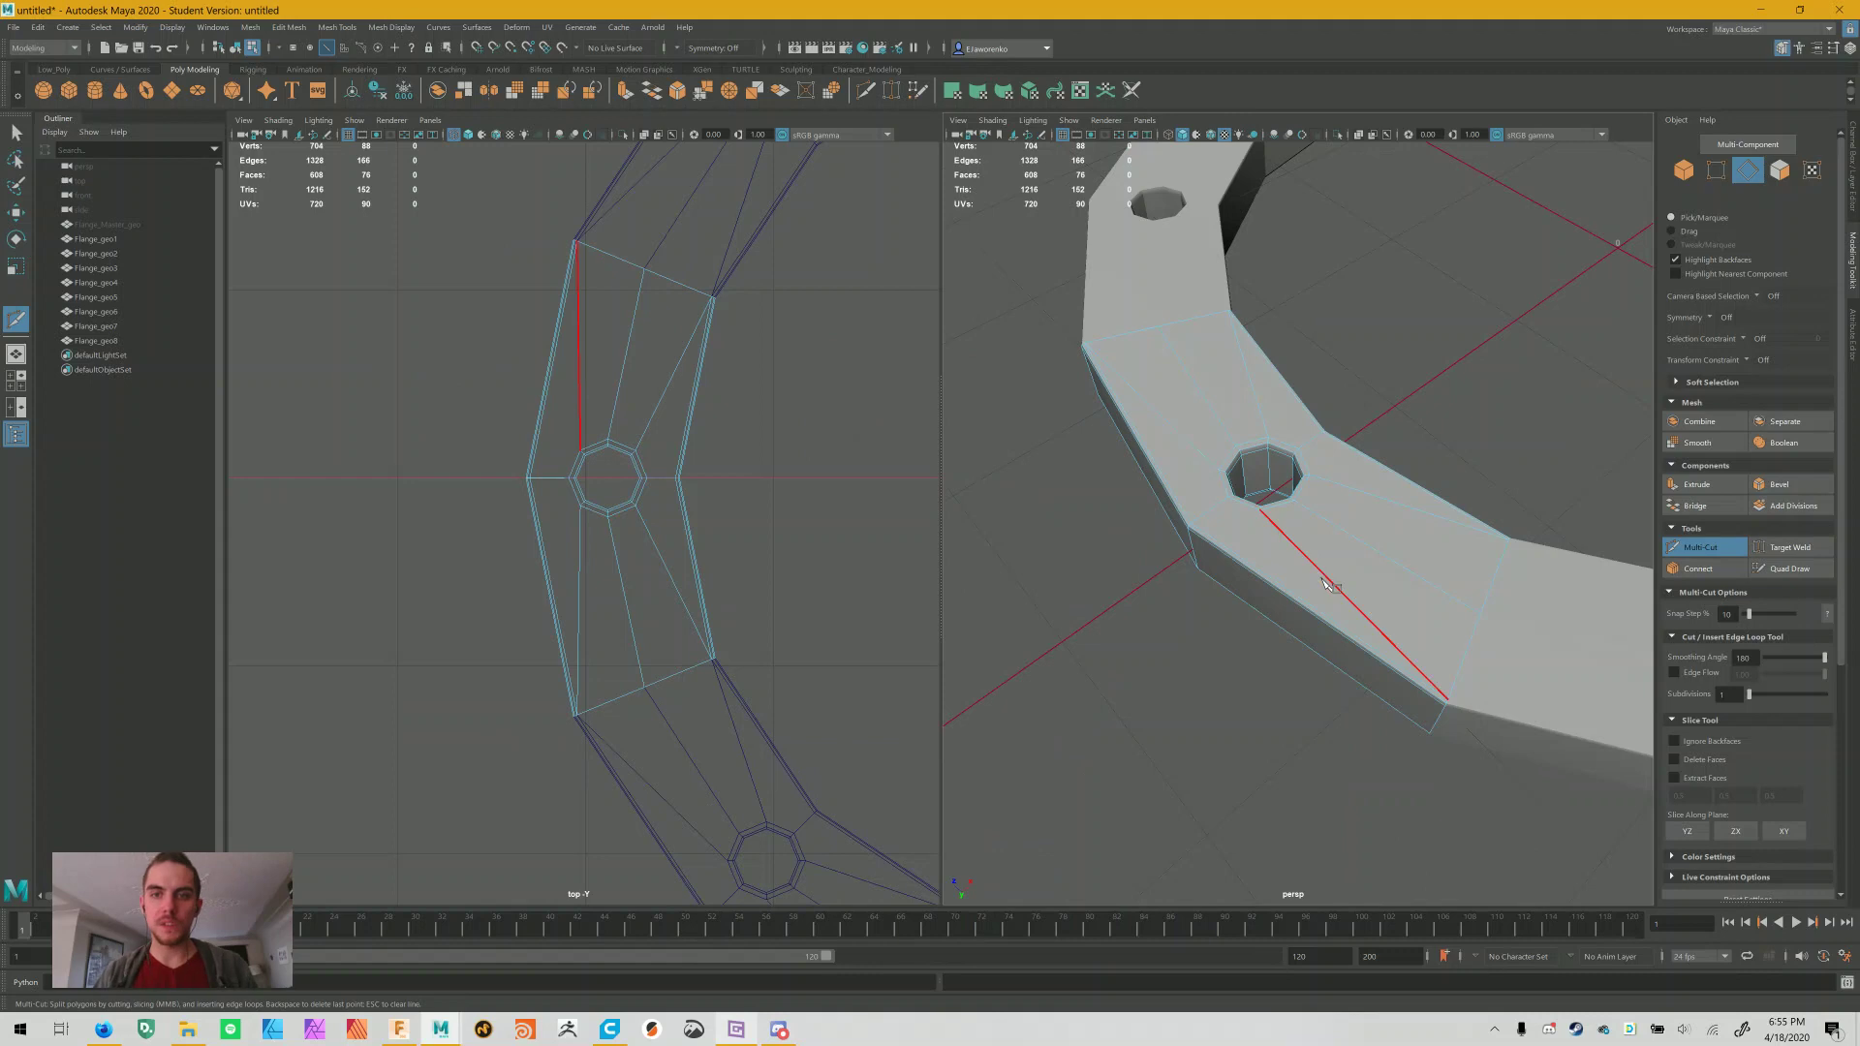
left_click(1293, 501)
left_click_drag(1304, 533, 1333, 619, "alt")
scroll(1324, 573, "up", 7)
middle_click_drag(1328, 648, 1327, 549, "alt")
left_click(1343, 638)
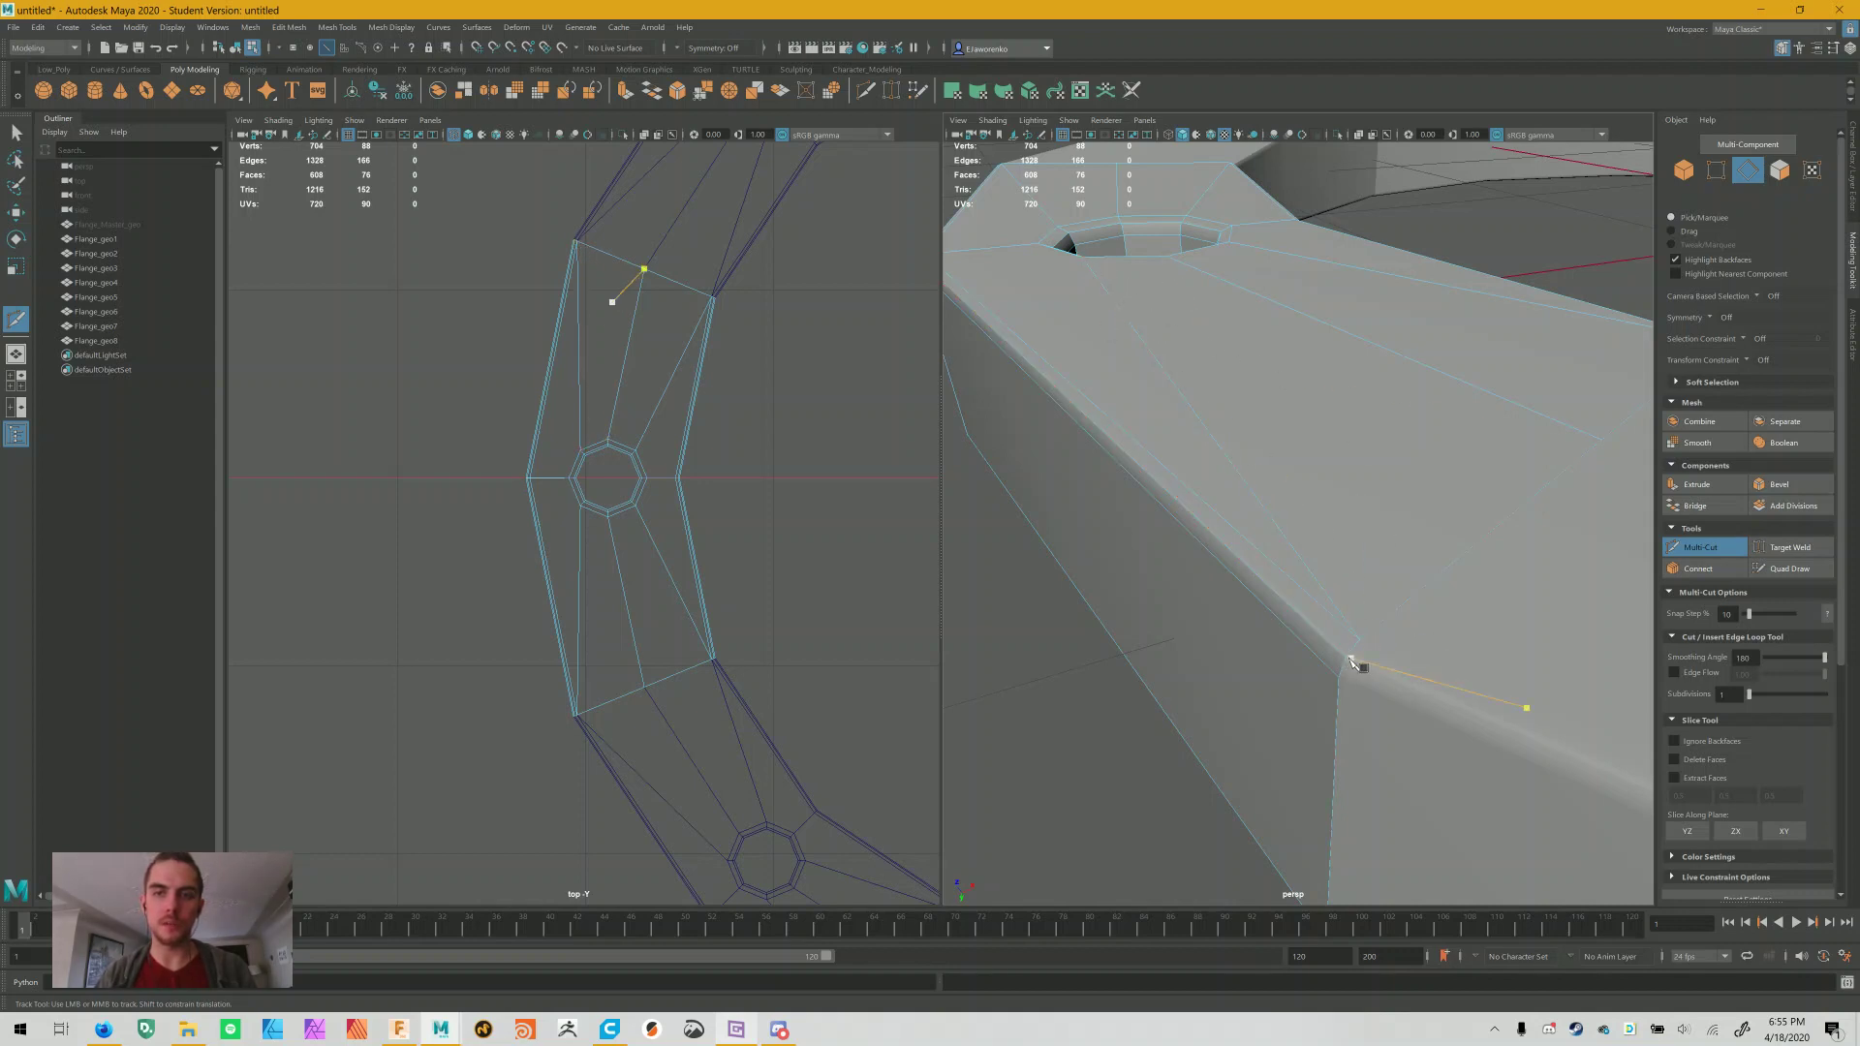
left_click_drag(1212, 365, 1560, 458, "alt")
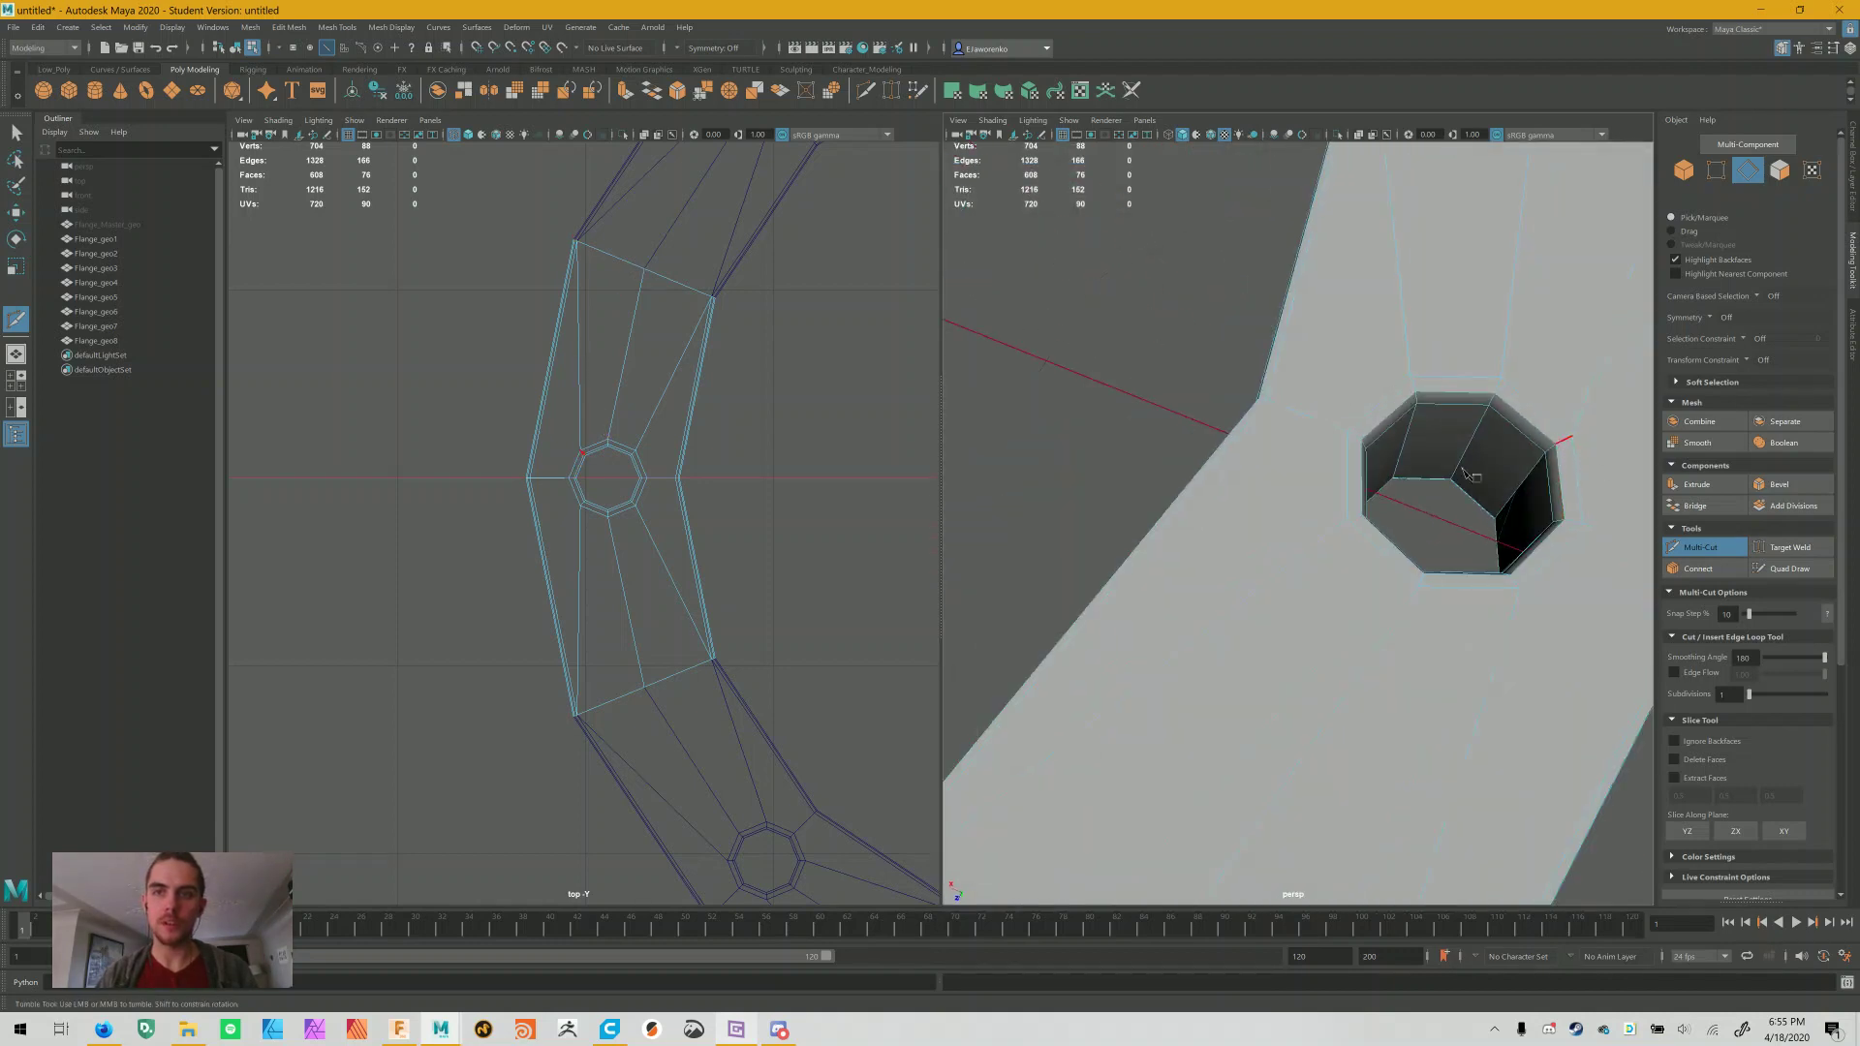
left_click_drag(1265, 531, 1211, 513, "alt")
scroll(1405, 507, "down", 5)
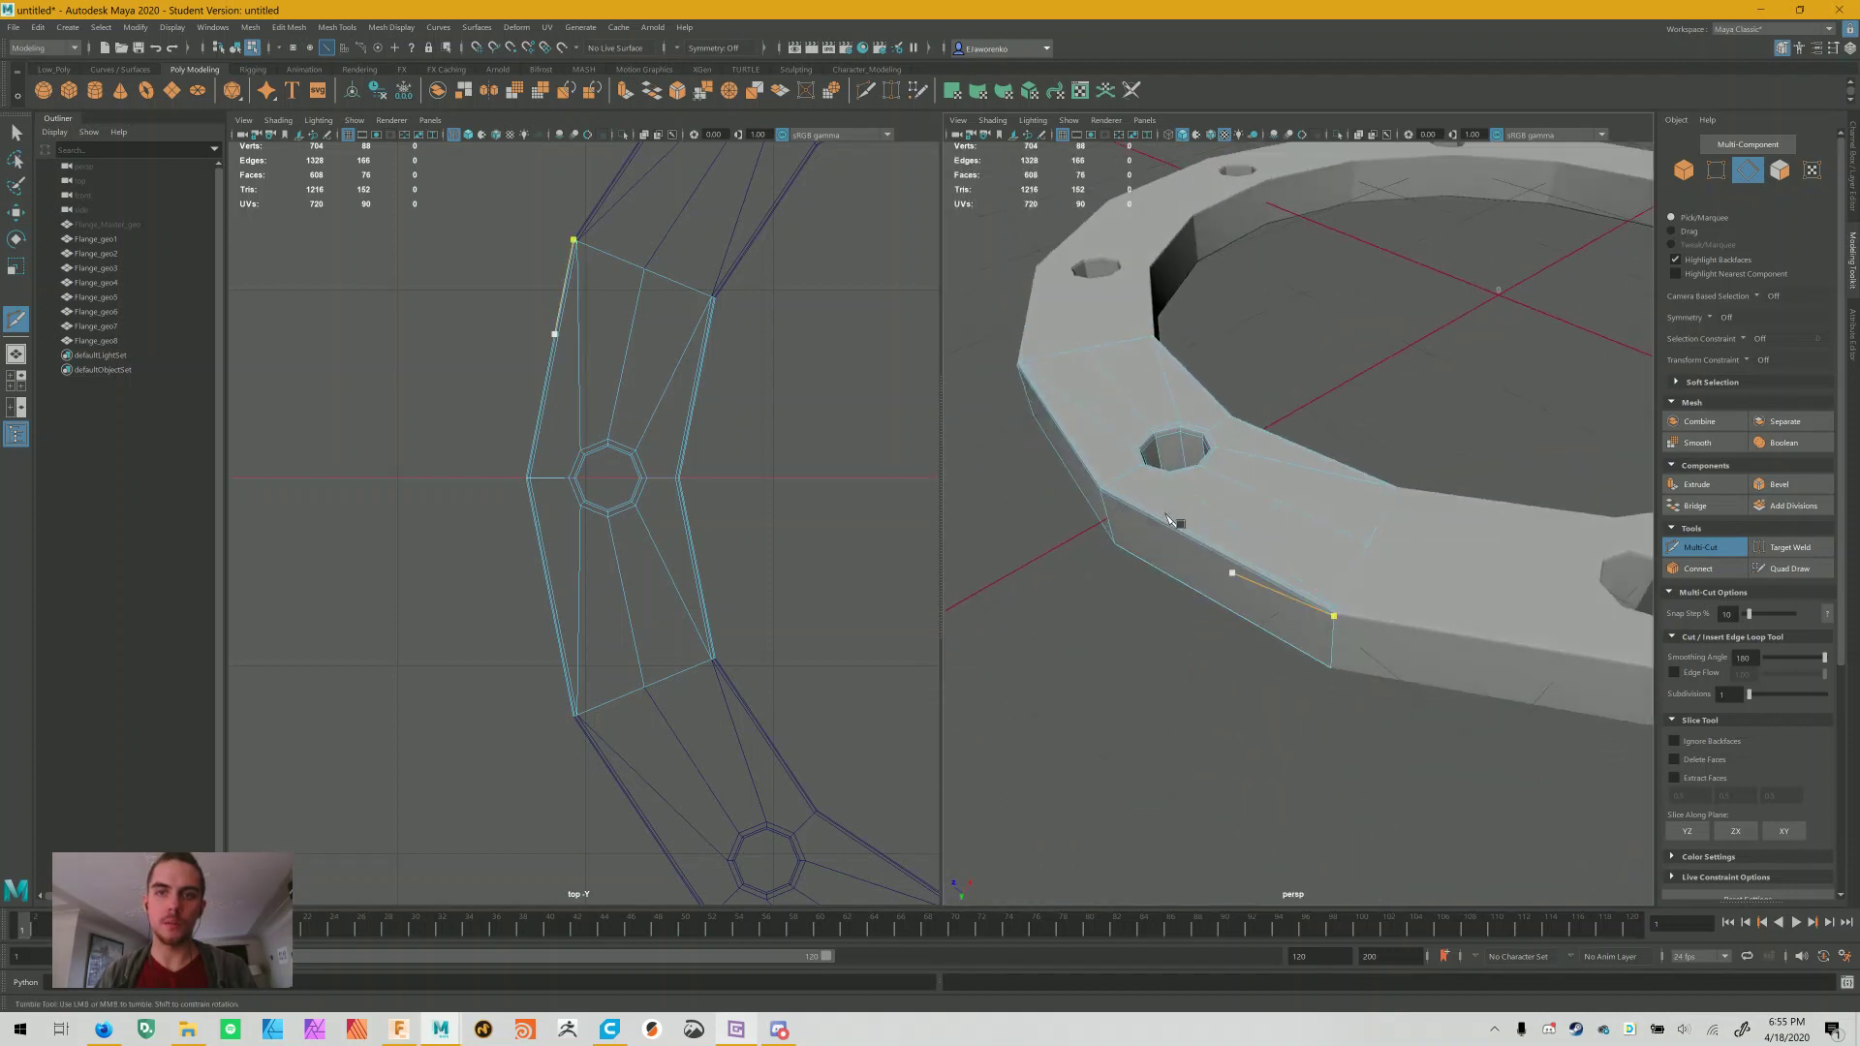
left_click(1216, 476)
scroll(1216, 477, "up", 4)
middle_click_drag(1218, 478, 1282, 540, "alt")
right_click(1257, 564)
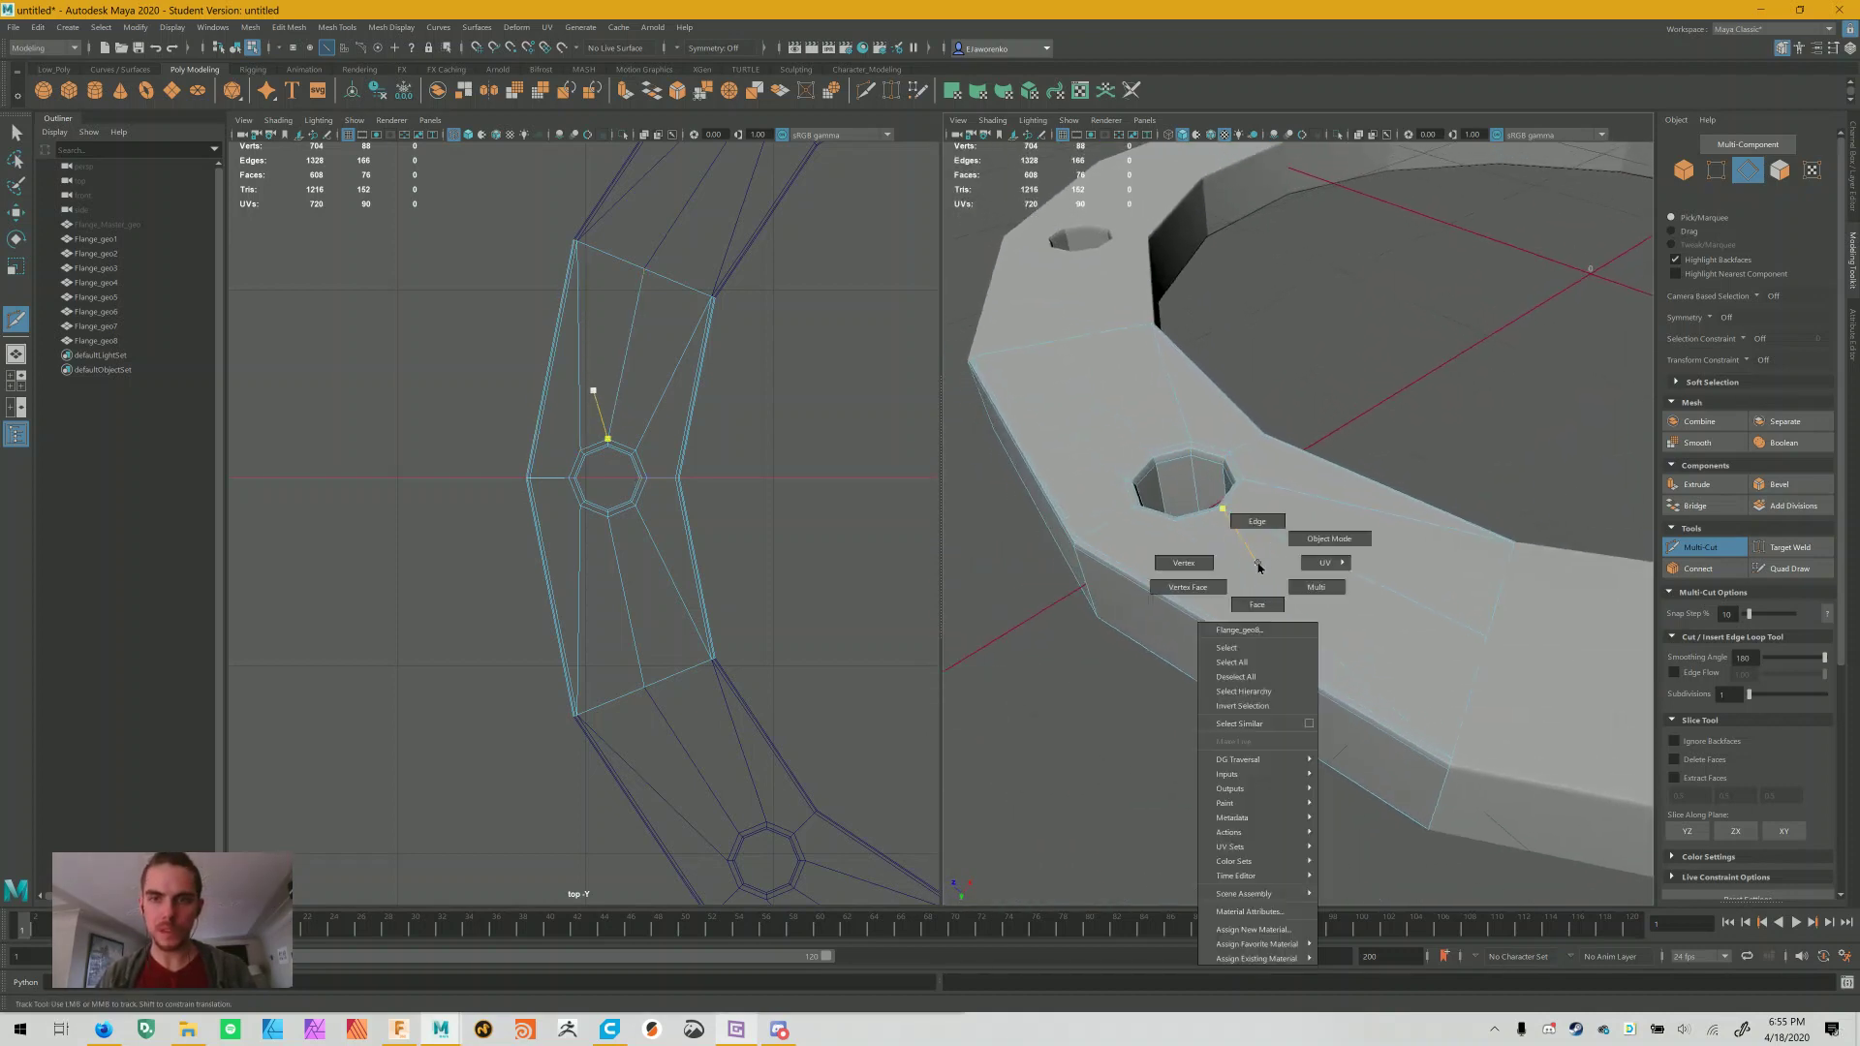
Check the edited flange piece in smooth preview, then return to object mode
left_click(1300, 542)
key("3")
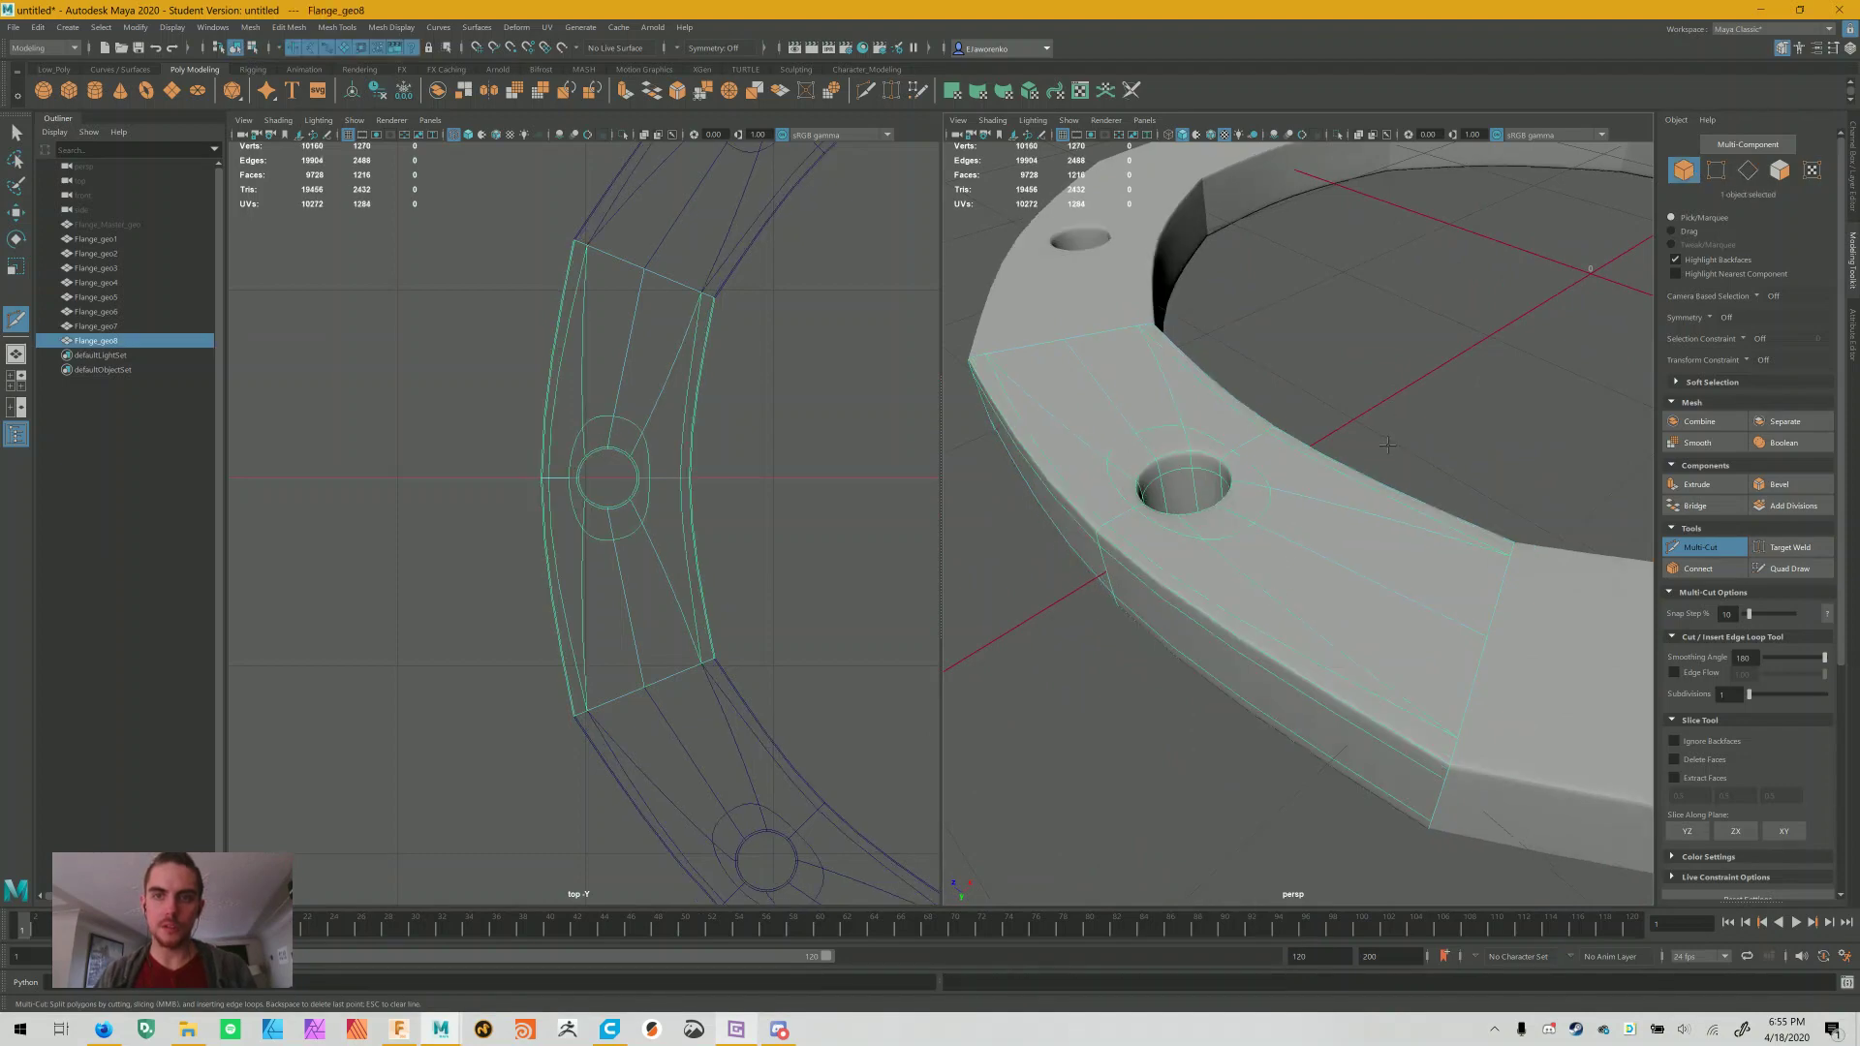
left_click_drag(1280, 577, 1251, 532, "alt")
scroll(1422, 524, "down", 5)
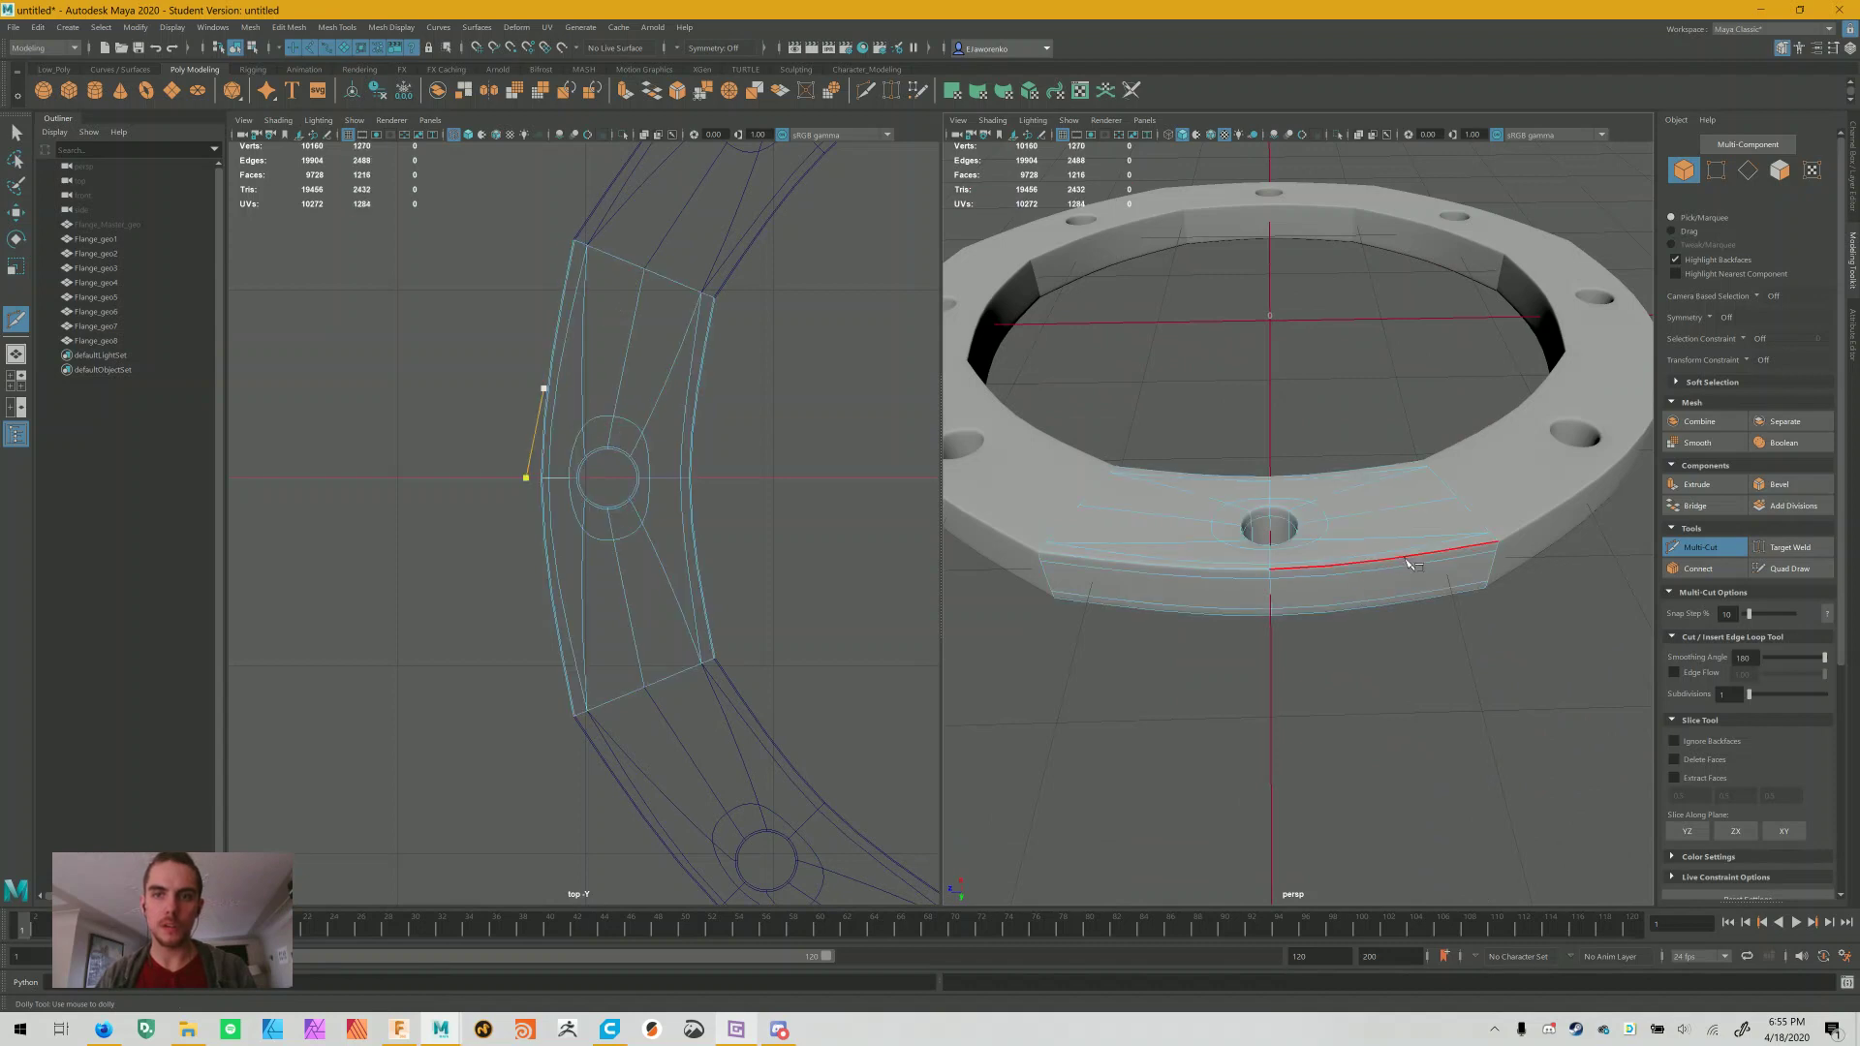
left_click(1328, 515)
right_click_drag(1385, 508, 1433, 491)
key("1")
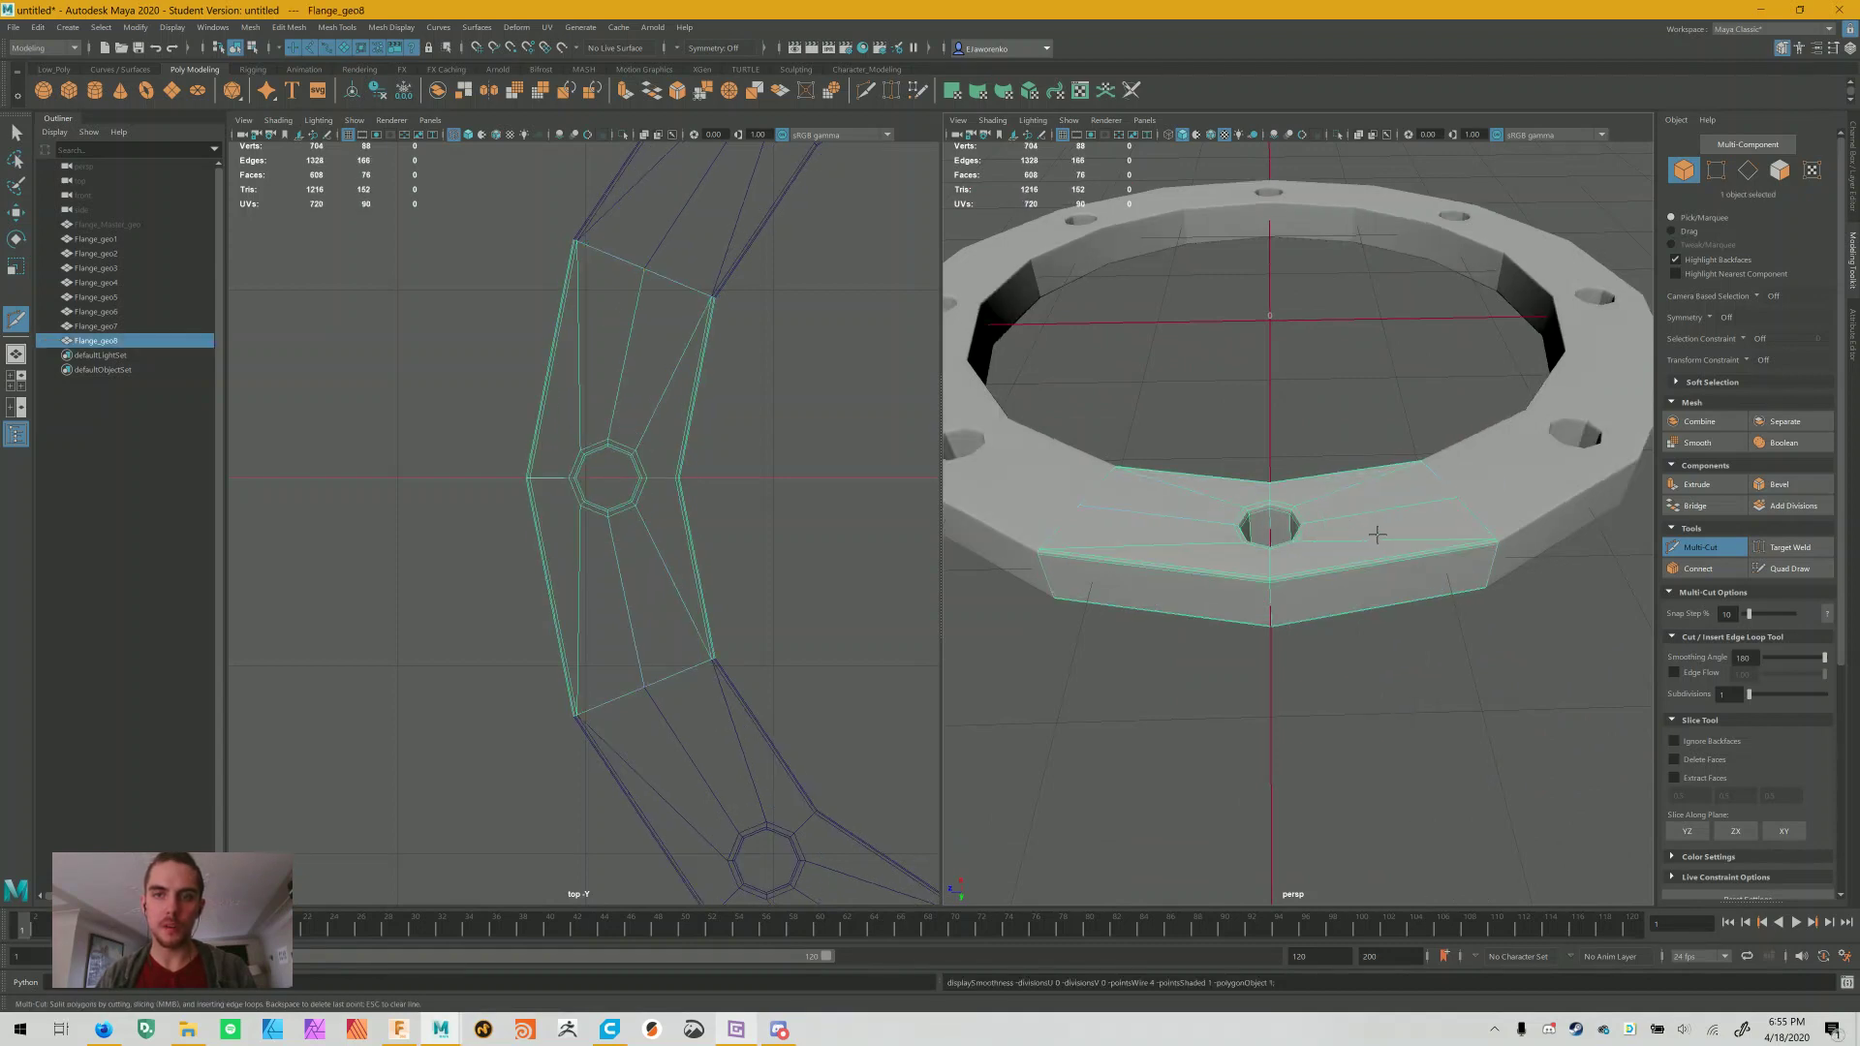
Combine Flange_geo1 through Flange_geo8 into Flange_geo9 and check it smoothed
left_click(97, 239, "shift")
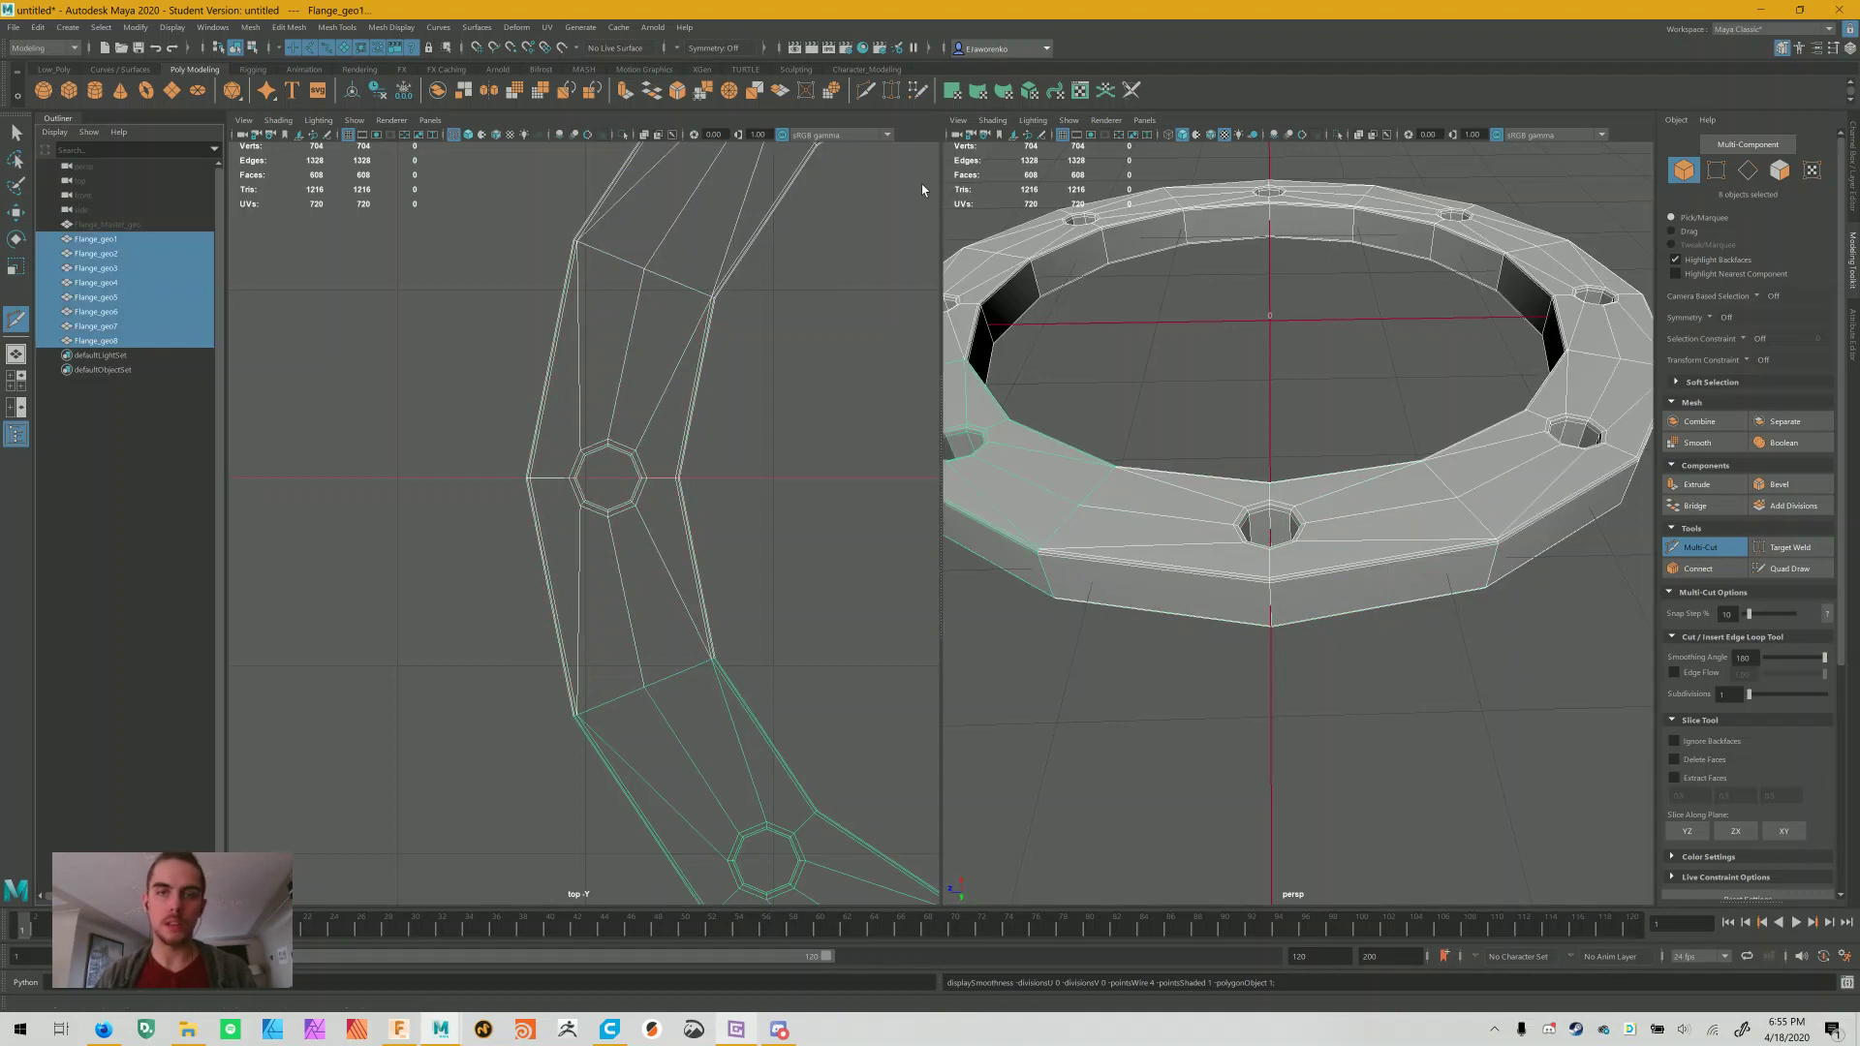
left_click(1699, 422)
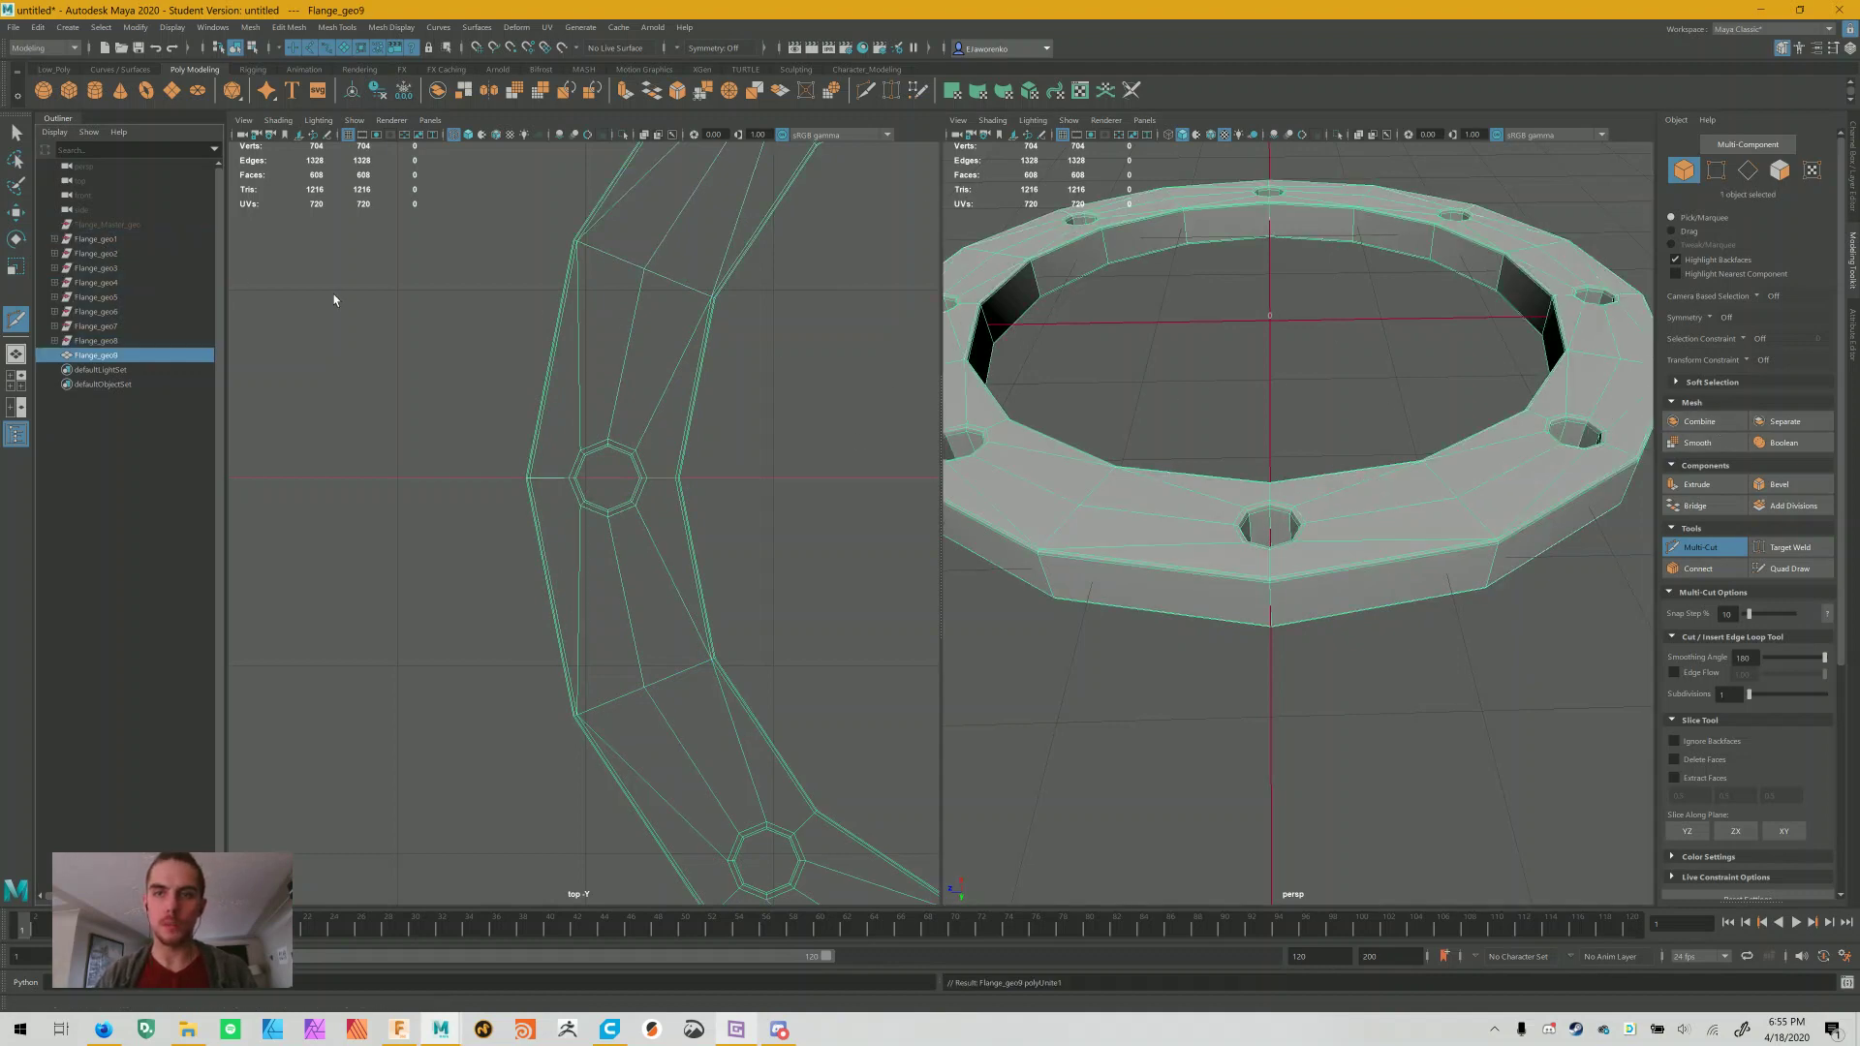
key("3")
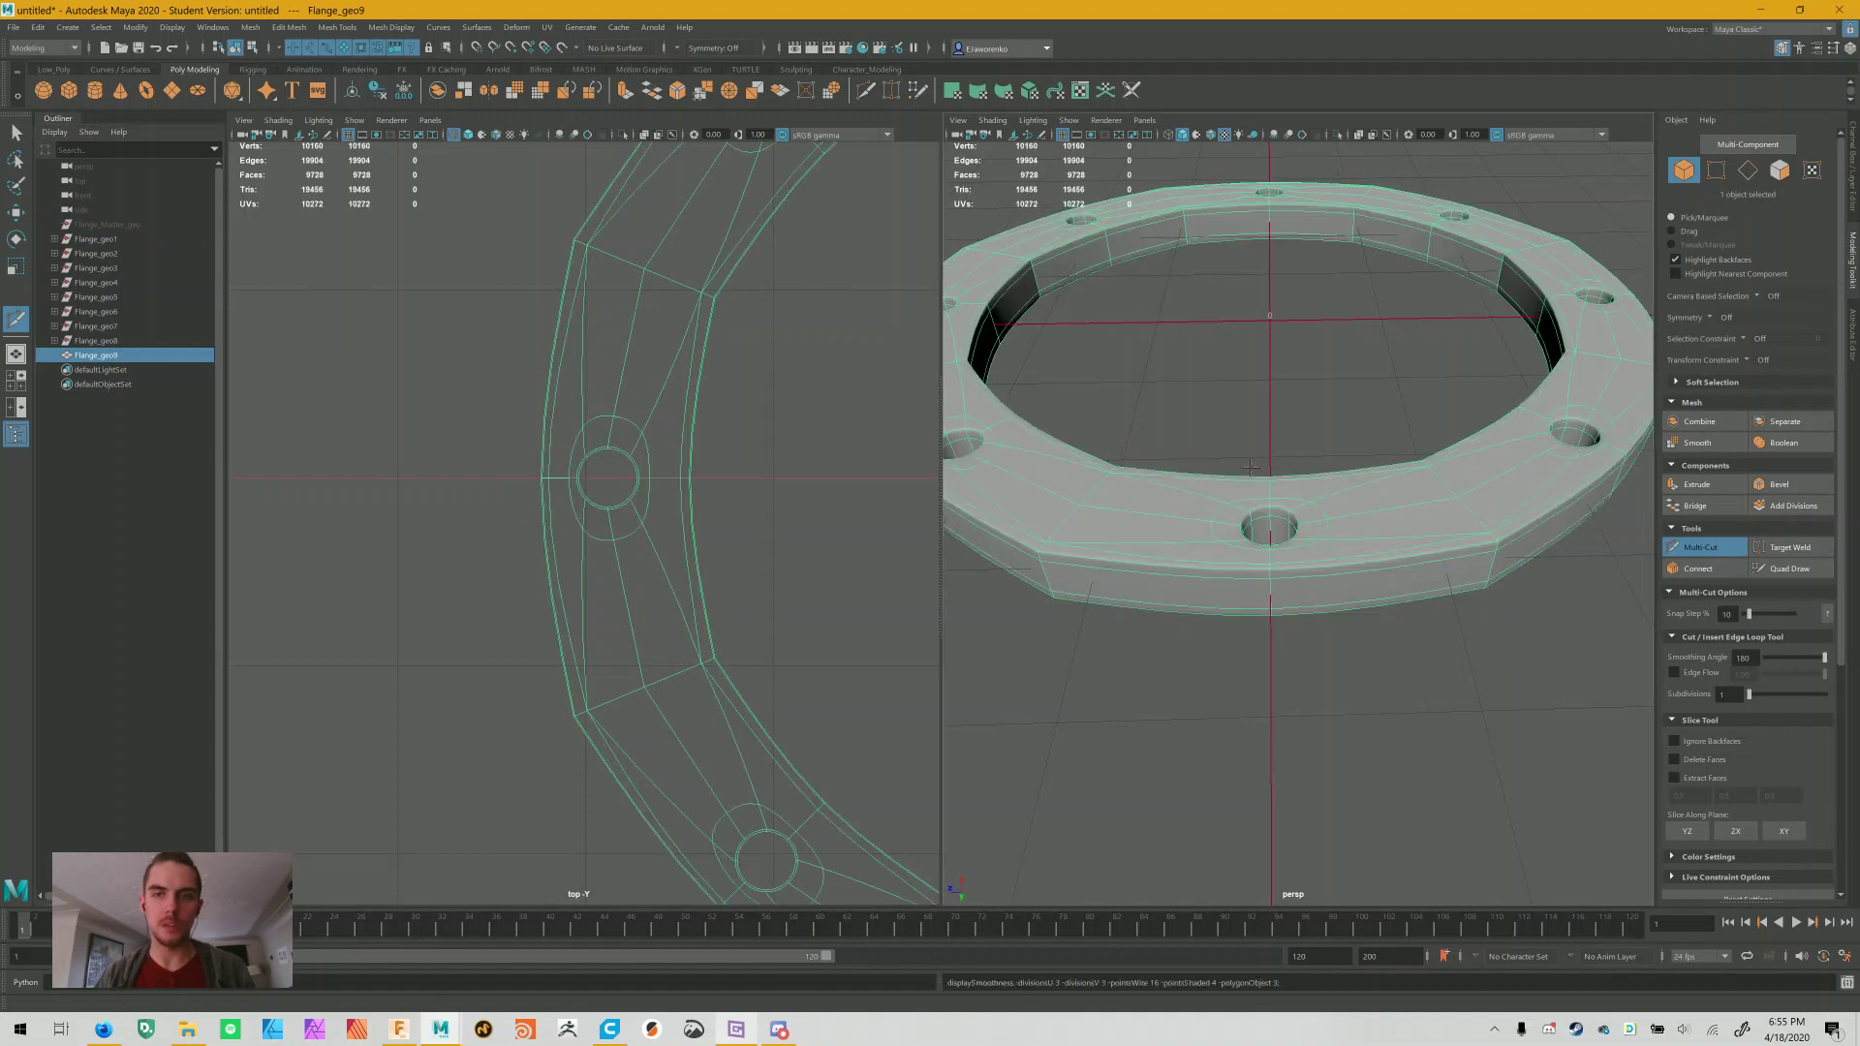
key("1")
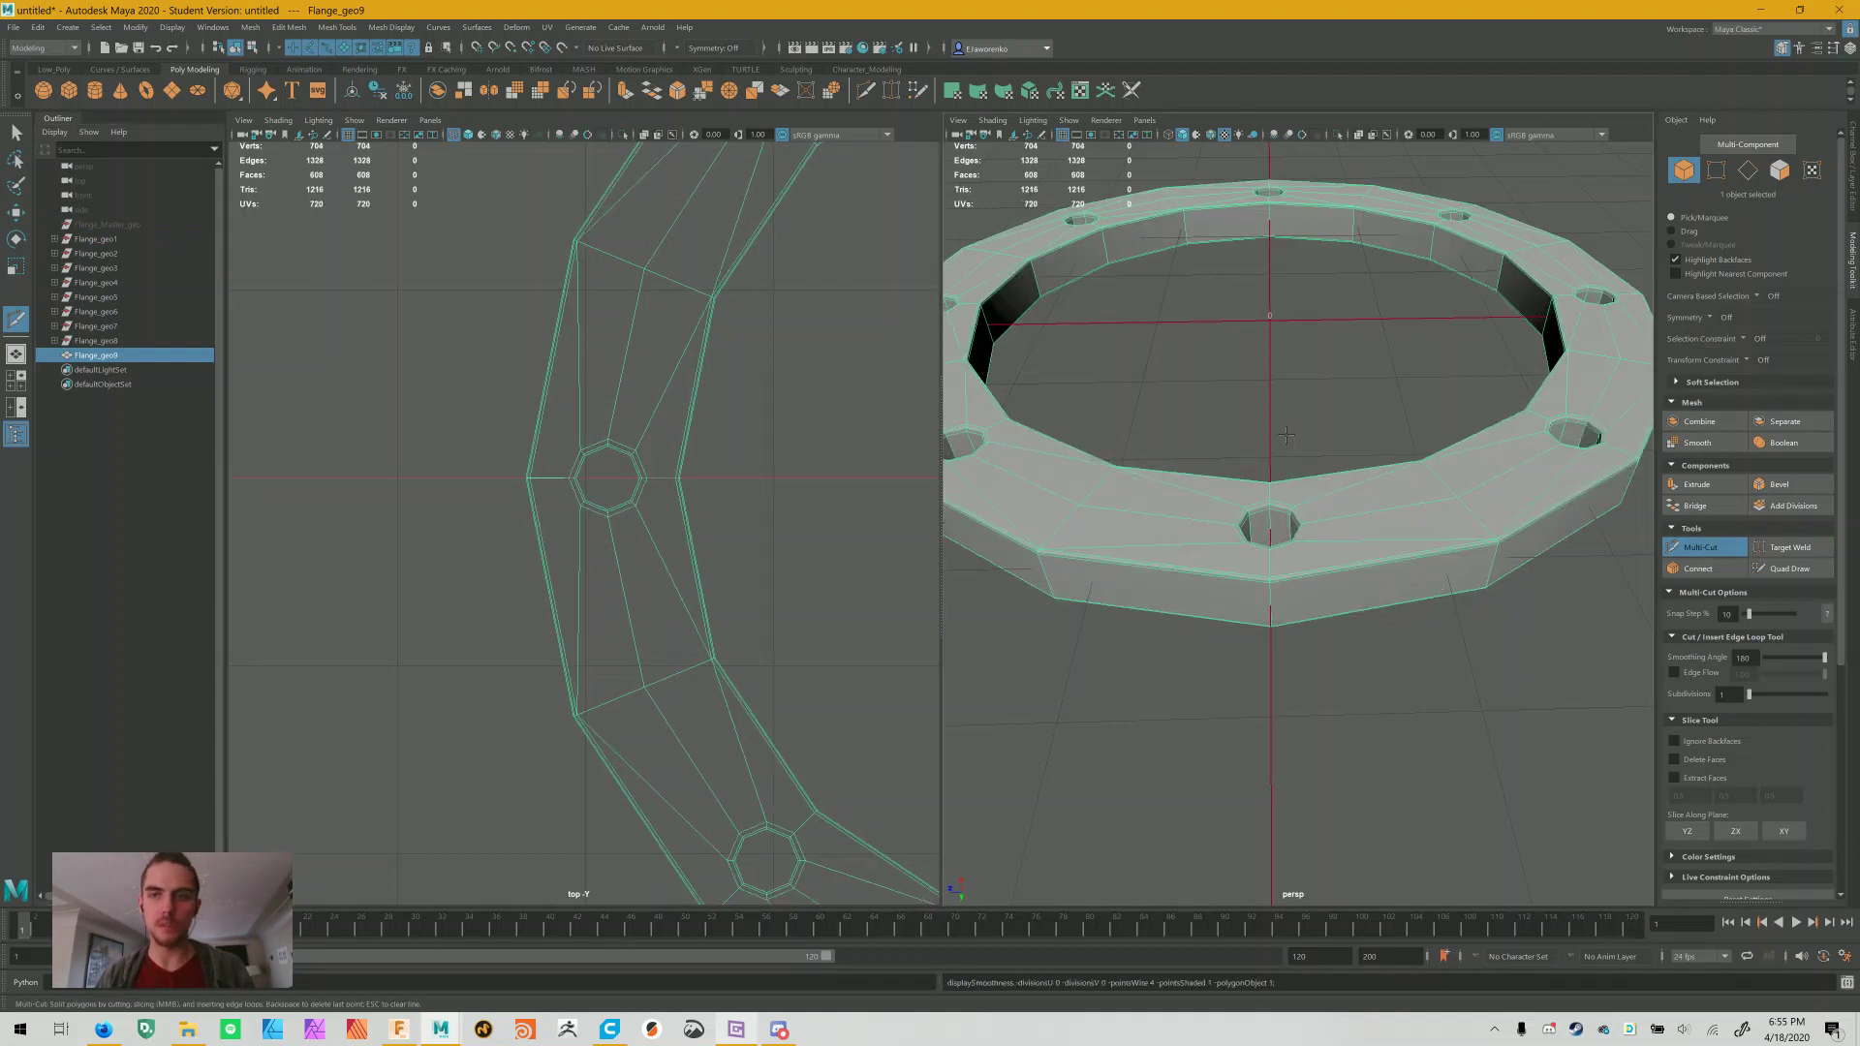
Merge the combined flange's vertices with a 0.025 distance threshold
left_click(288, 27)
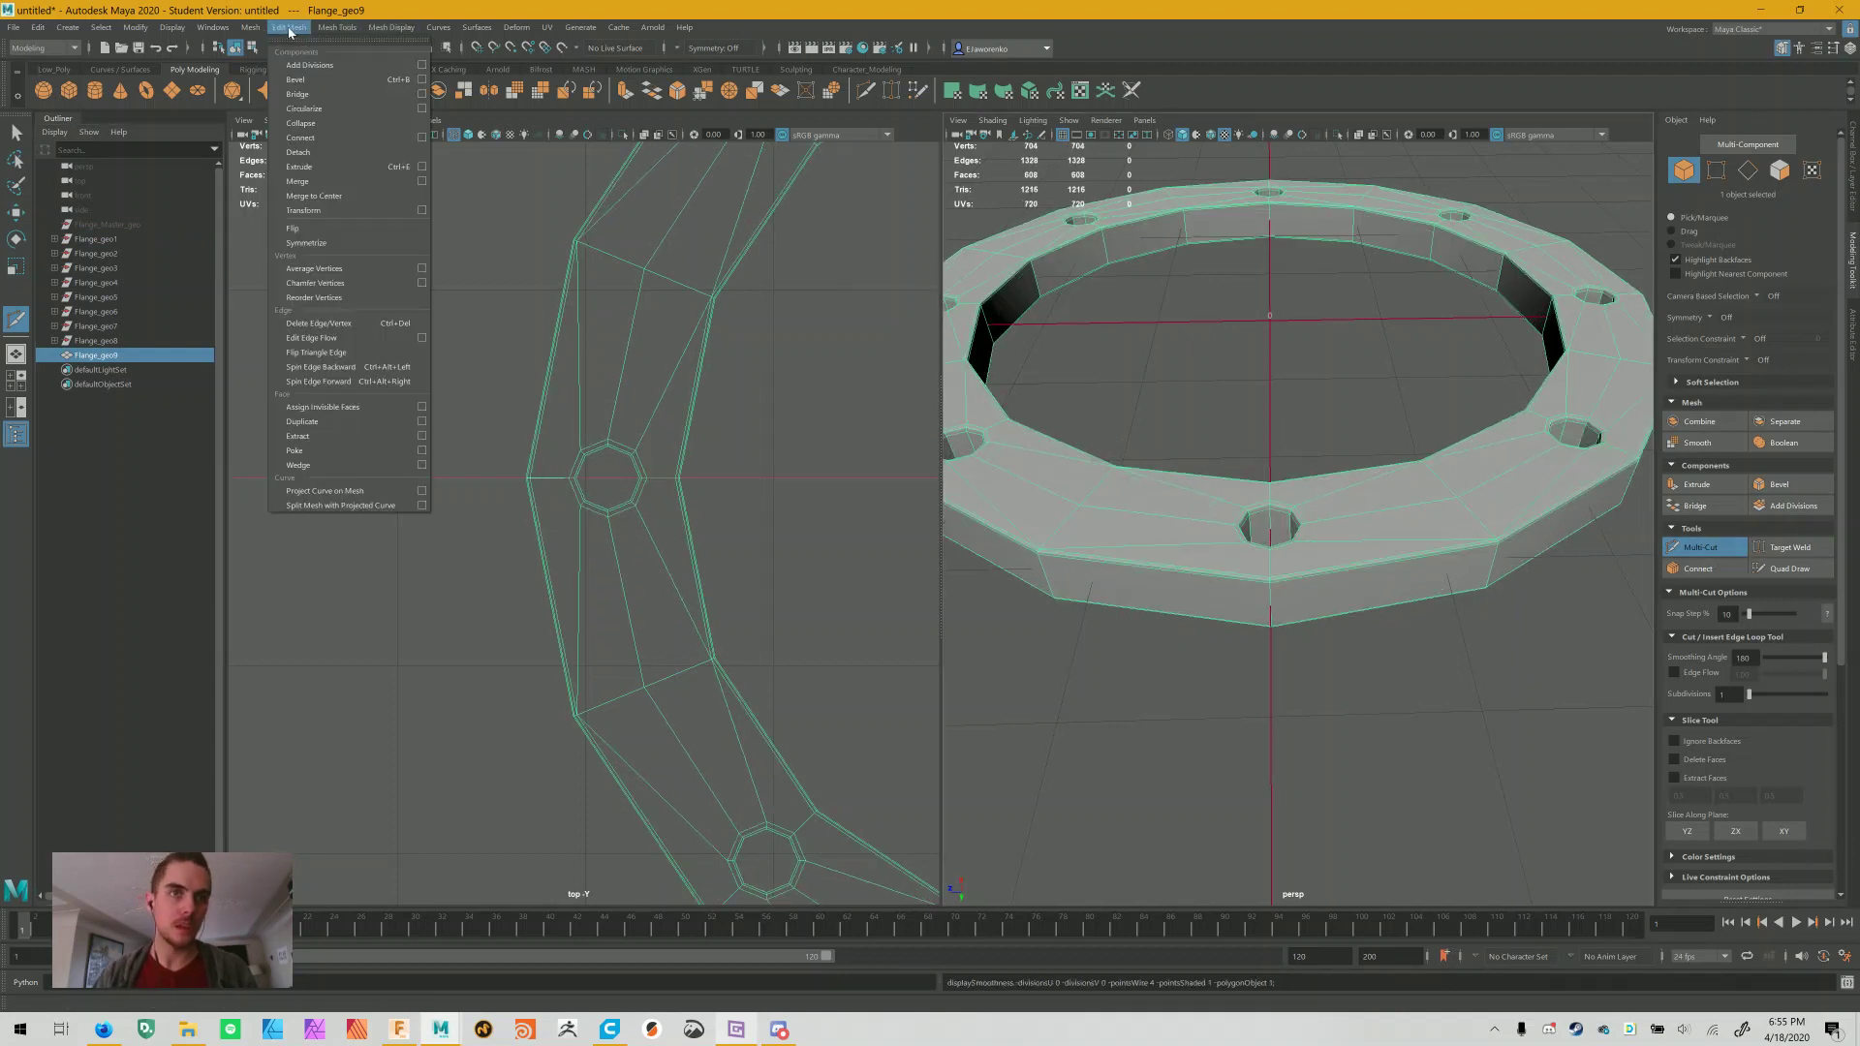
left_click(297, 181)
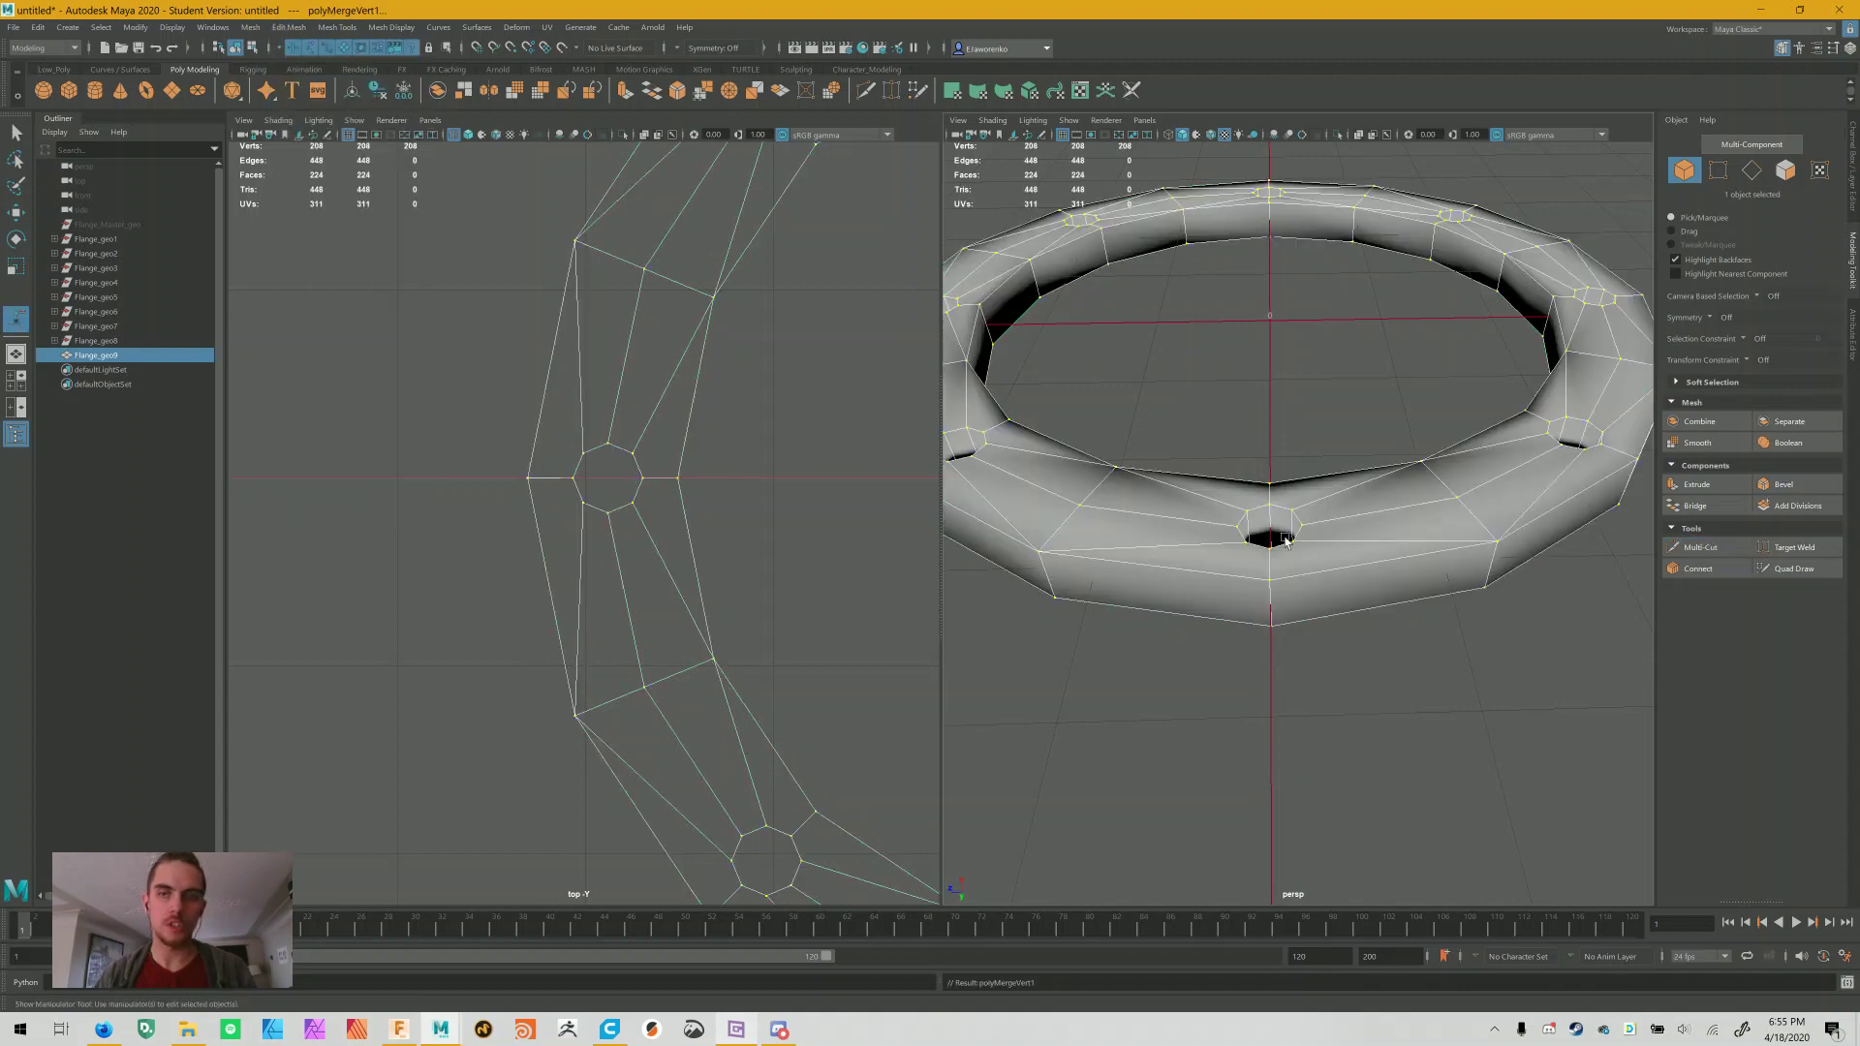
left_click(1853, 337)
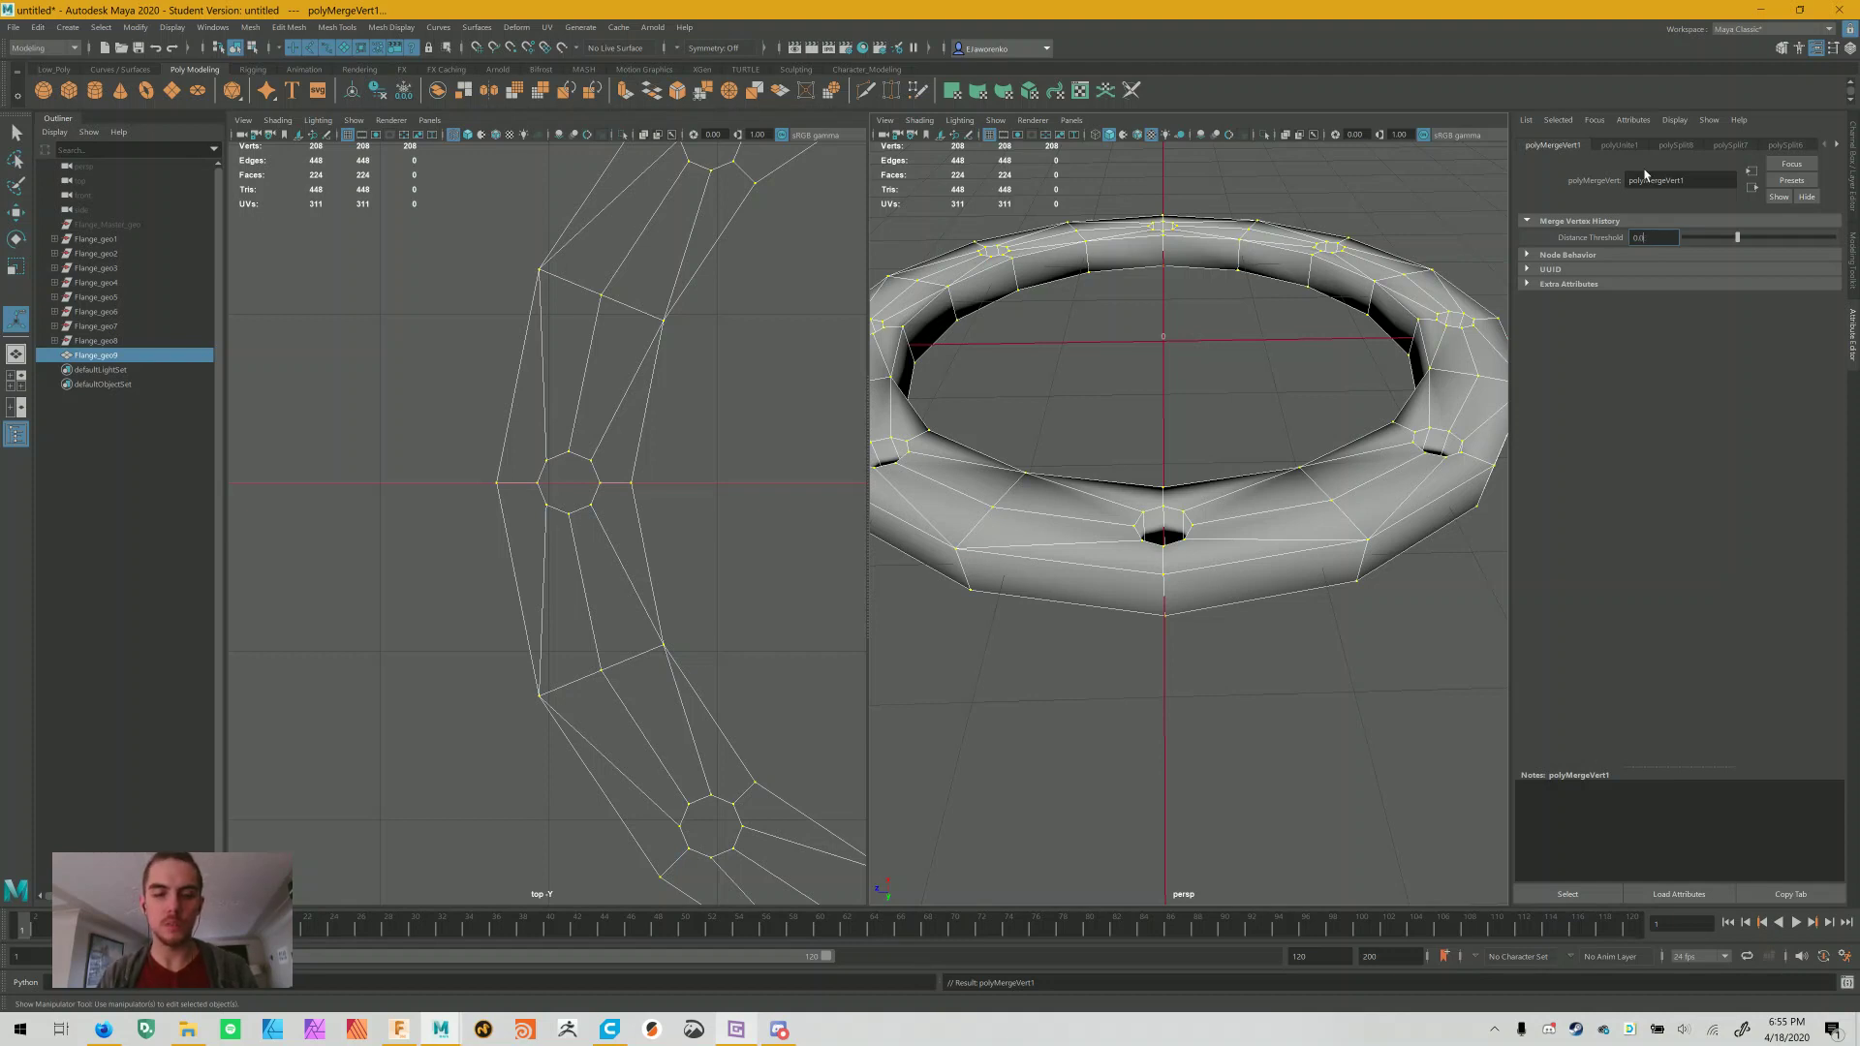
type("0.025")
key("Return")
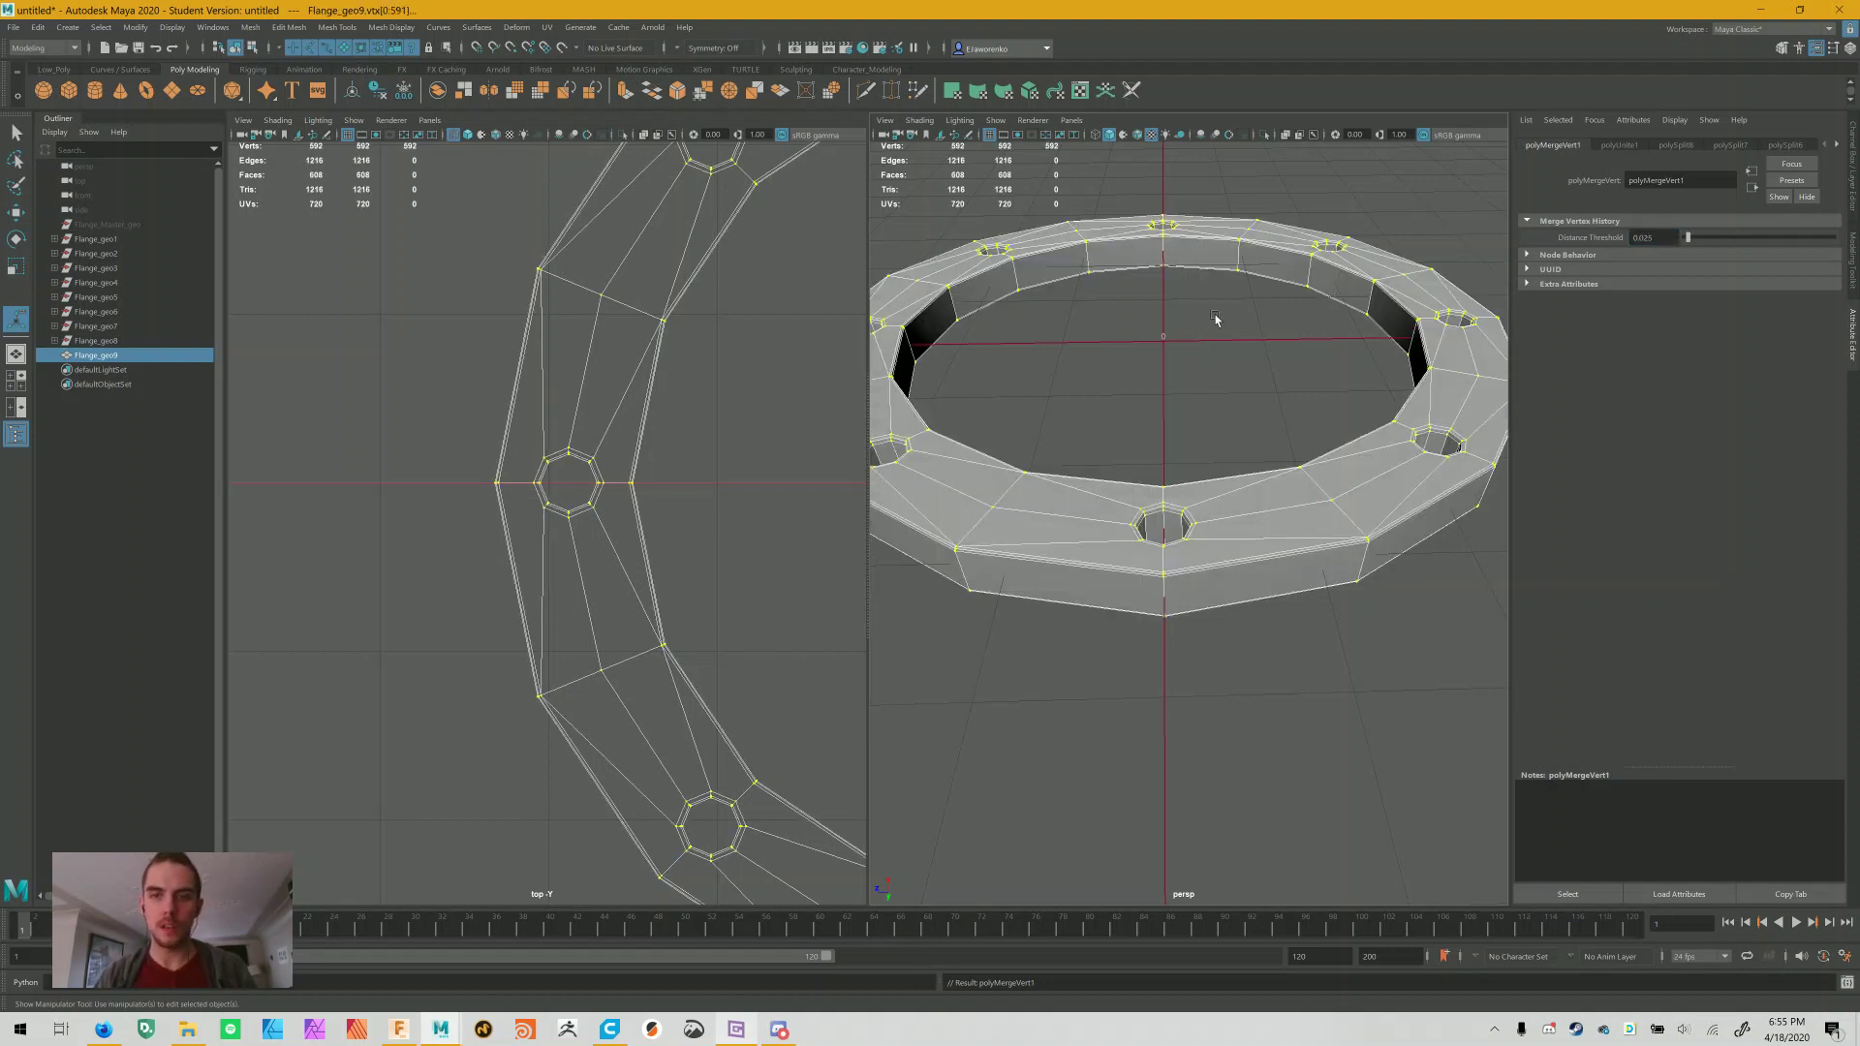
Reselect the merged Flange_geo9 mesh and orbit in closer to its edge
left_click(1270, 382)
scroll(1406, 541, "up", 5)
middle_click_drag(1425, 539, 1128, 496, "alt")
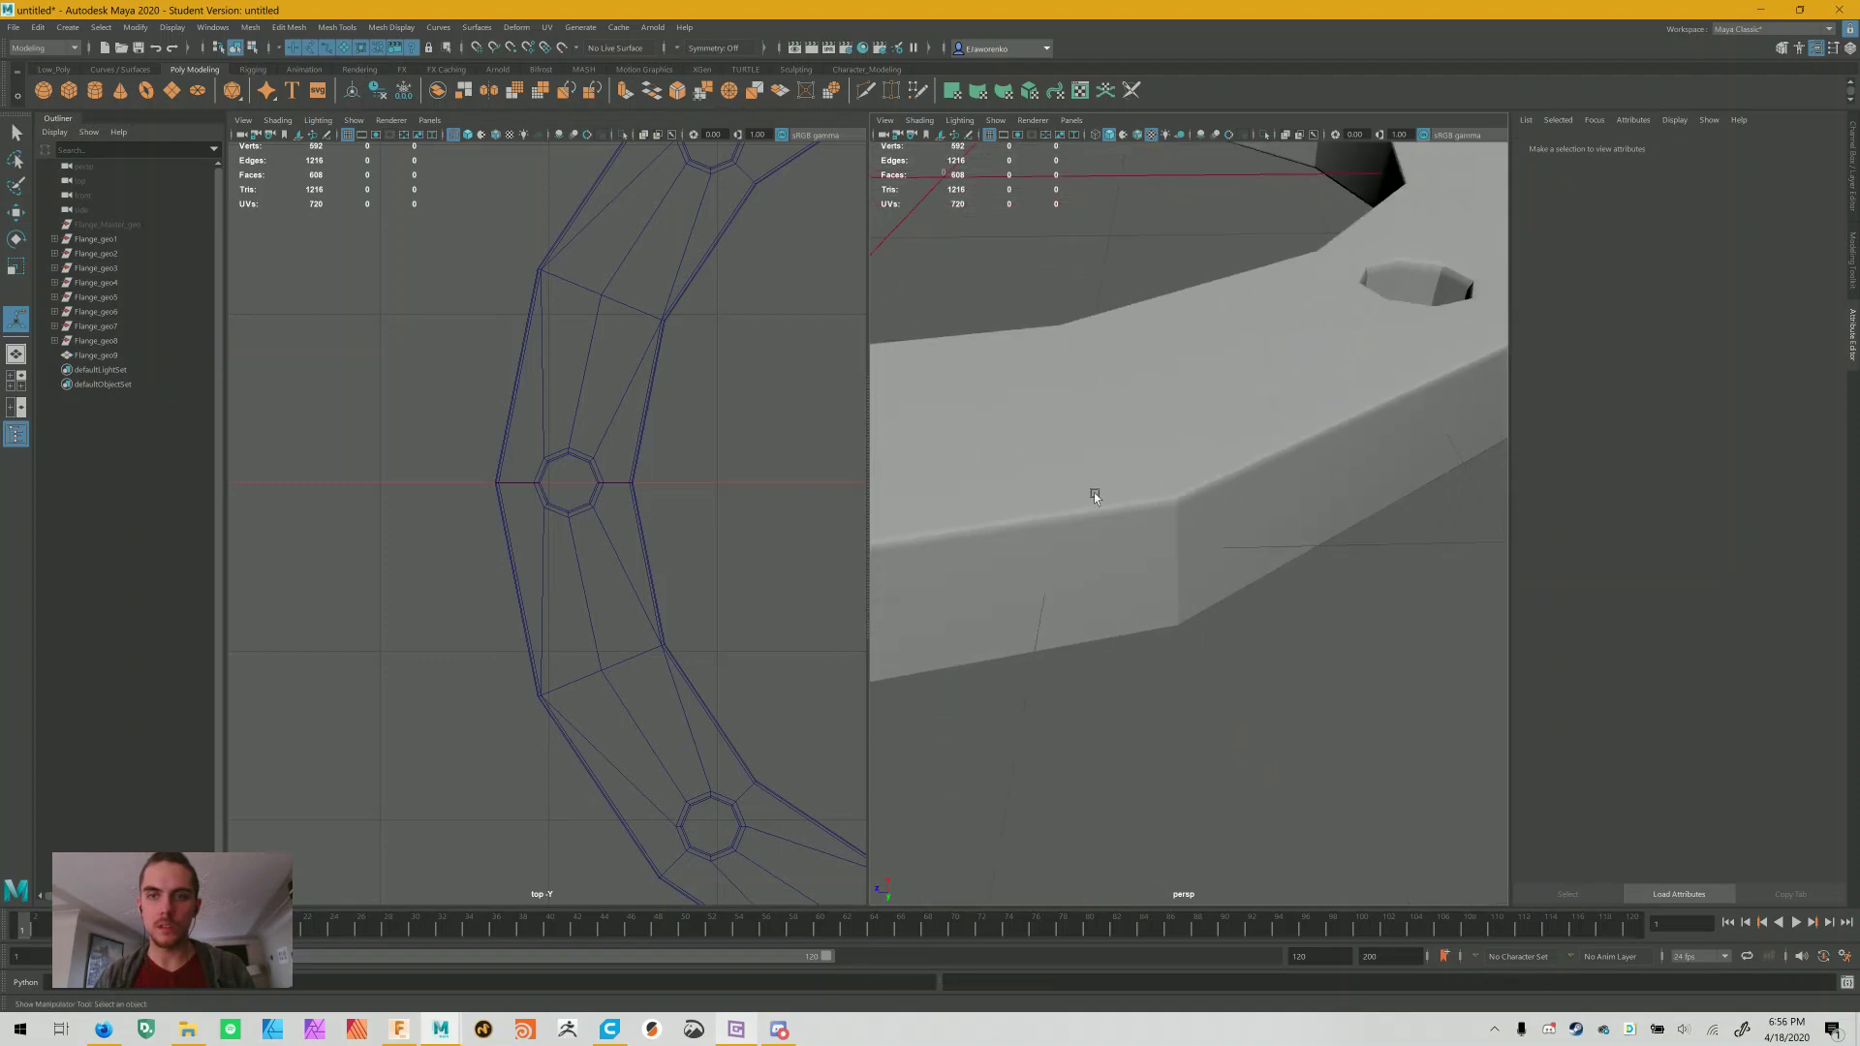
left_click(1163, 530)
left_click_drag(1164, 531, 1317, 415, "alt")
scroll(1267, 470, "down", 5)
Preview the merged flange smoothed and inspect the round bolt holes around the ring
key("3")
left_click(1128, 371)
scroll(1148, 387, "down", 3)
left_click(1317, 415)
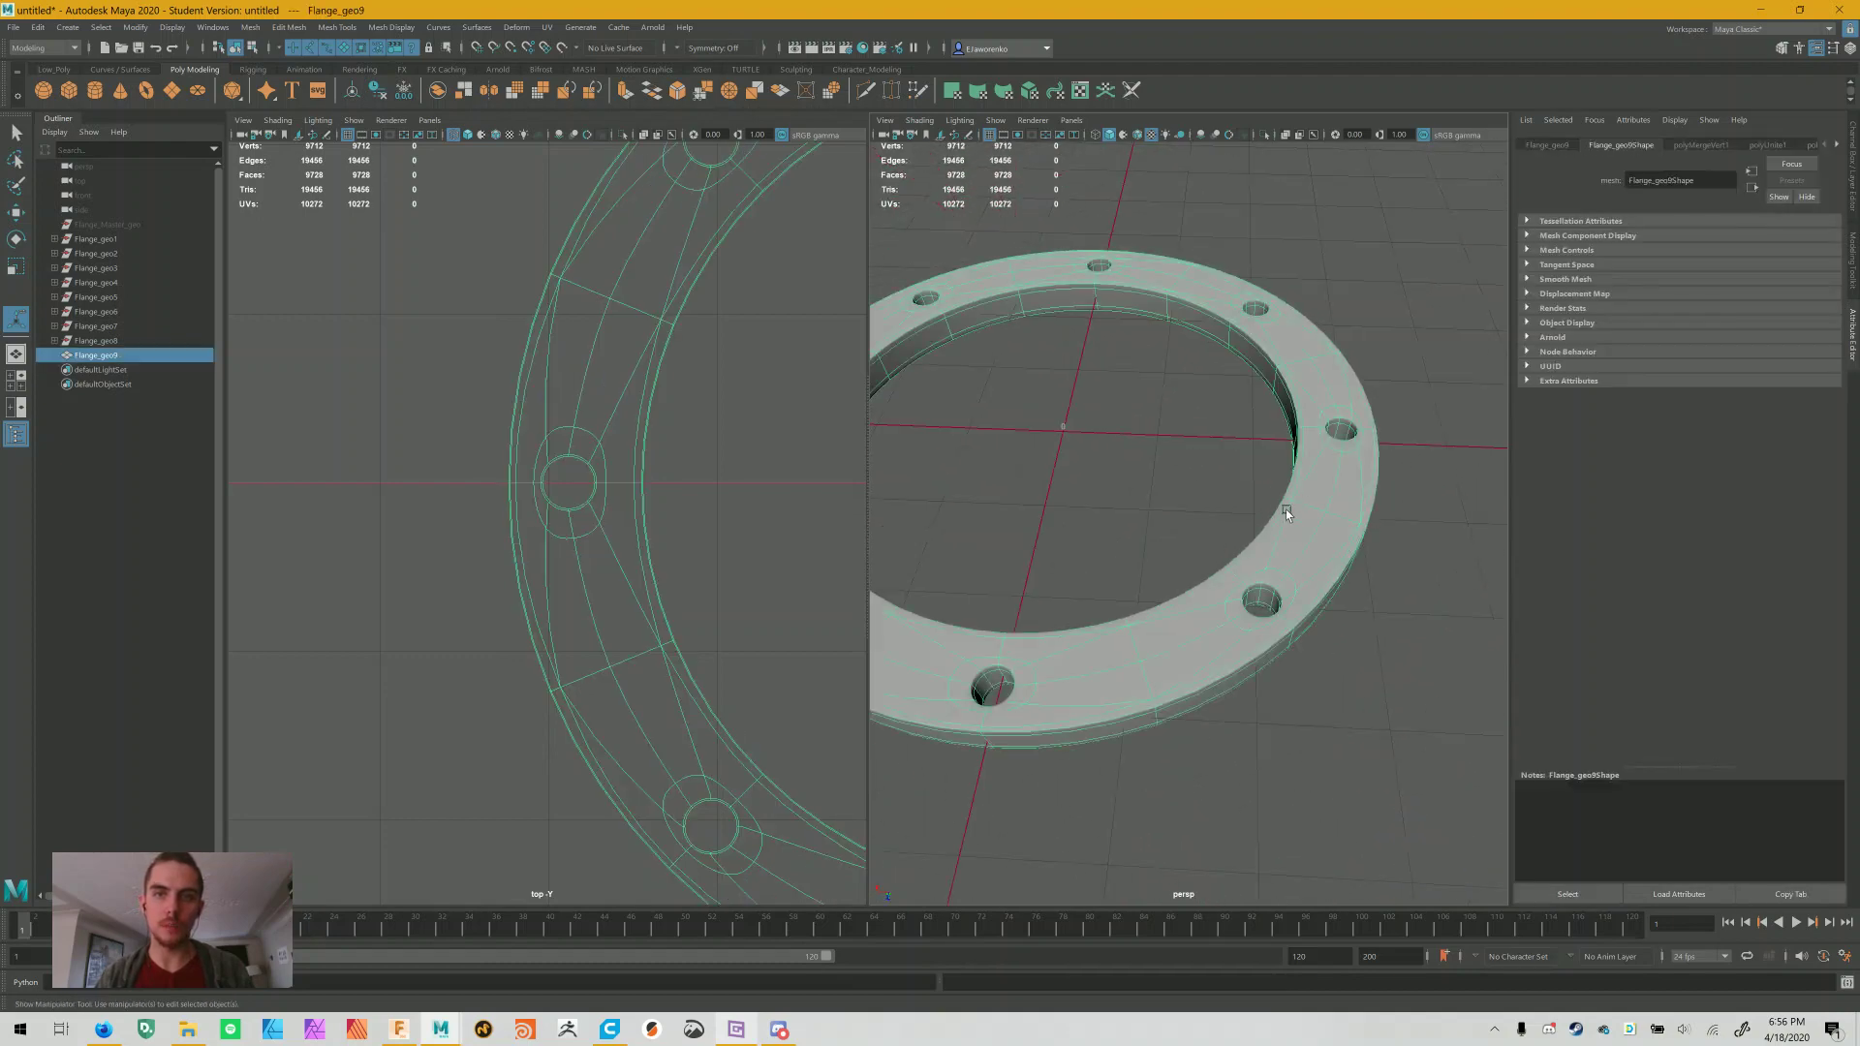
left_click_drag(1286, 508, 1301, 473, "alt")
left_click_drag(1178, 438, 1129, 411, "alt")
key("alt+Tab")
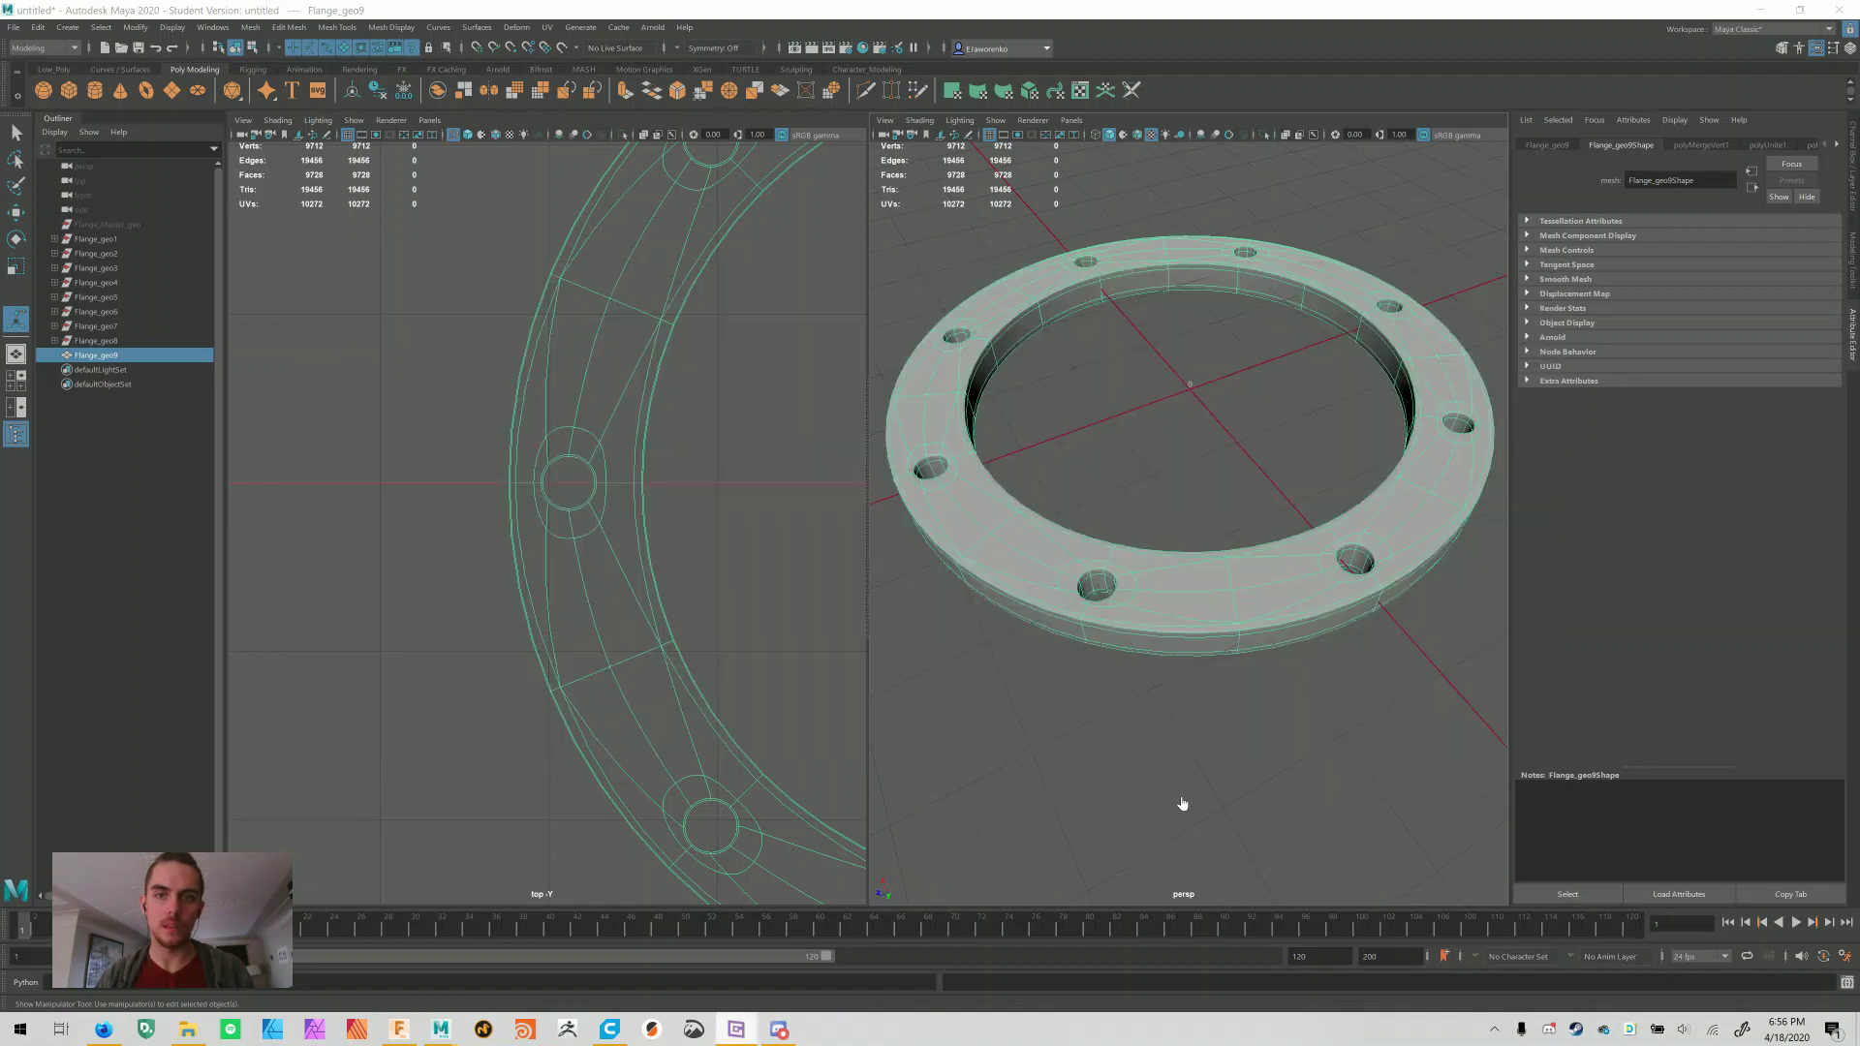